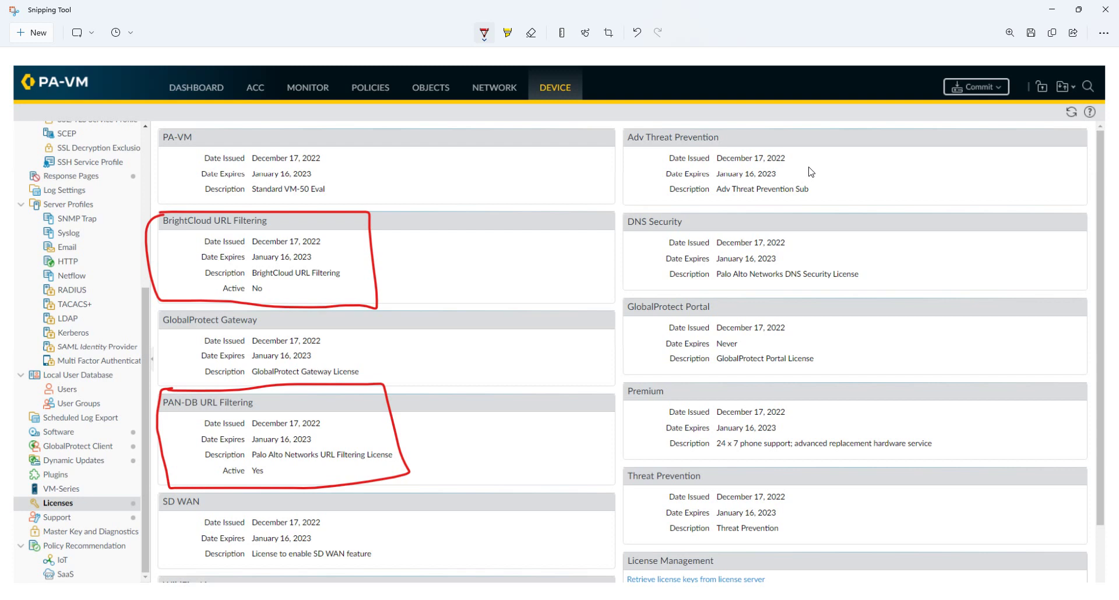
Step: Minimize the Snipping Tool and Notepad windows, and open the pafw1 firewall interface in a new browser tab
left_click(1059, 12)
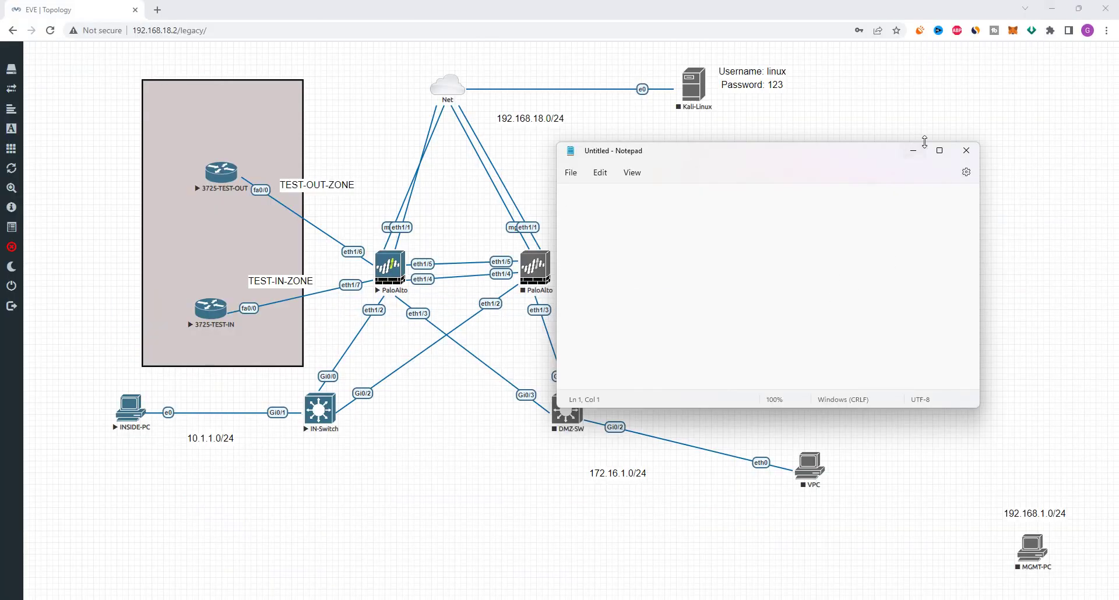
left_click(914, 151)
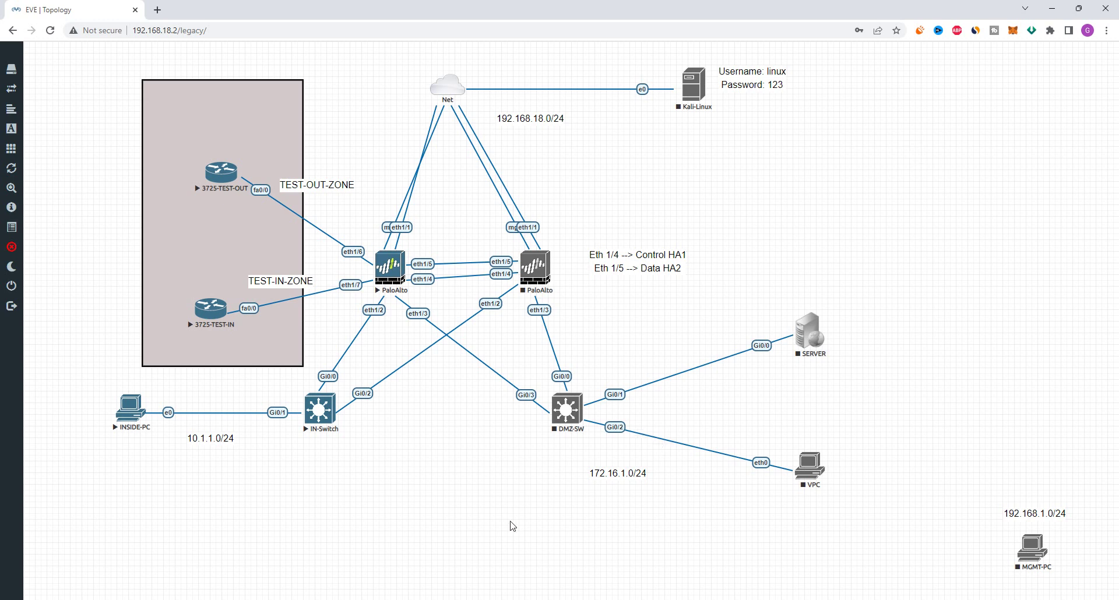
left_click(162, 11)
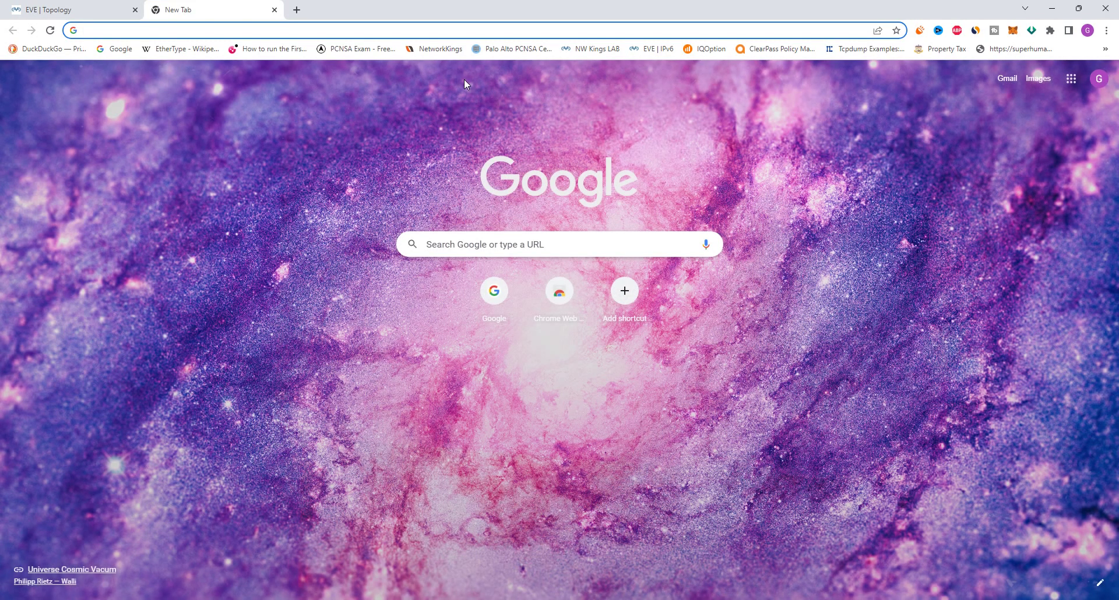
type("pafw1")
key("Return")
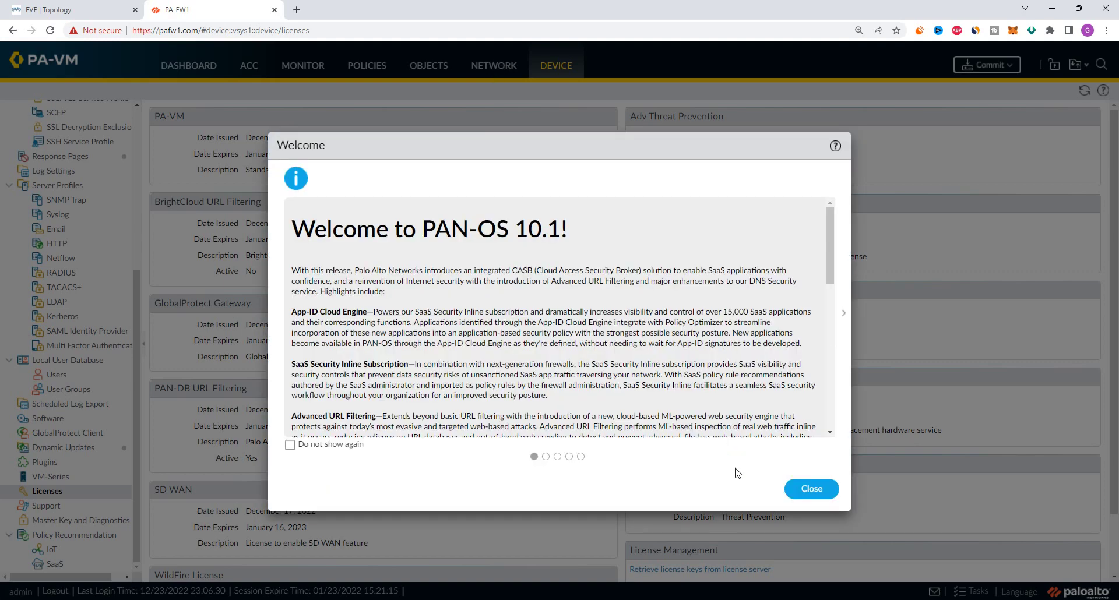
Step: Dismiss the welcome and telemetry notices, postponing telemetry, and show the URL Filtering security profiles among the firewall's objects
left_click(811, 489)
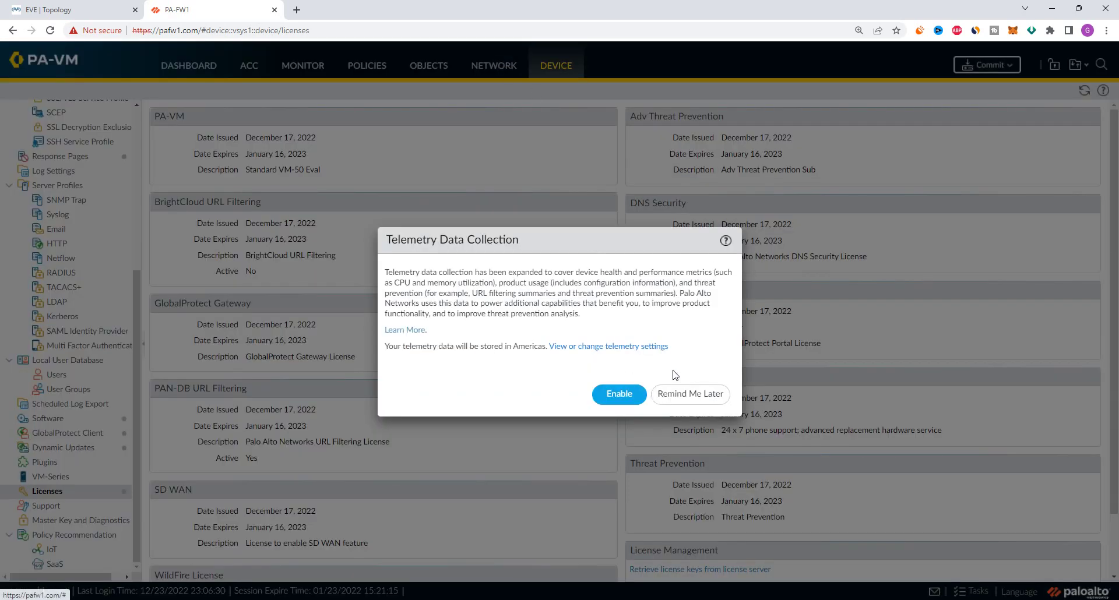
left_click(689, 393)
left_click(480, 68)
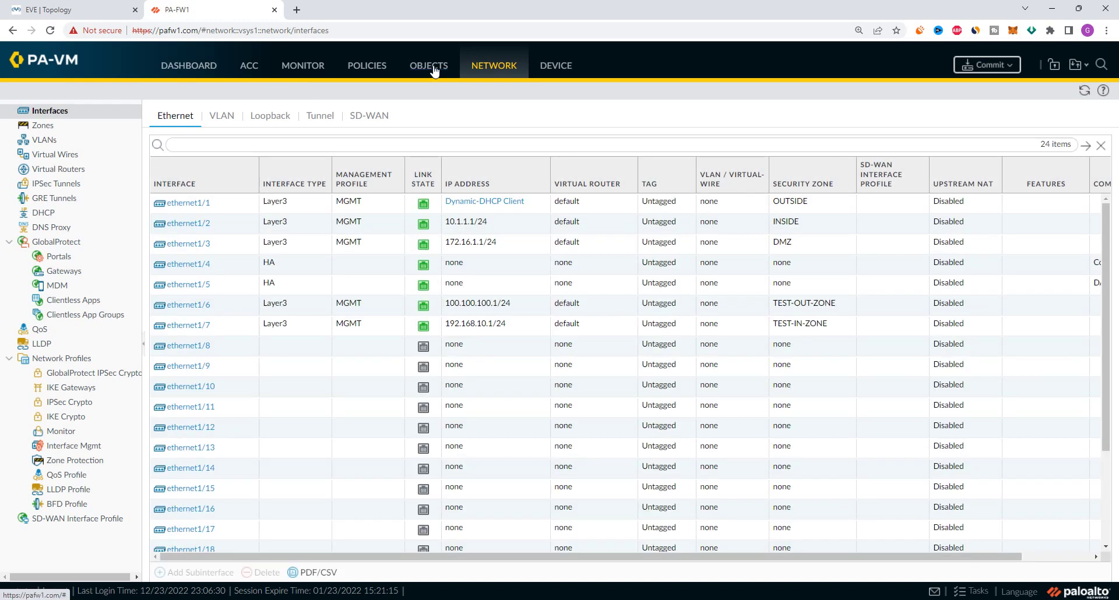
left_click(434, 71)
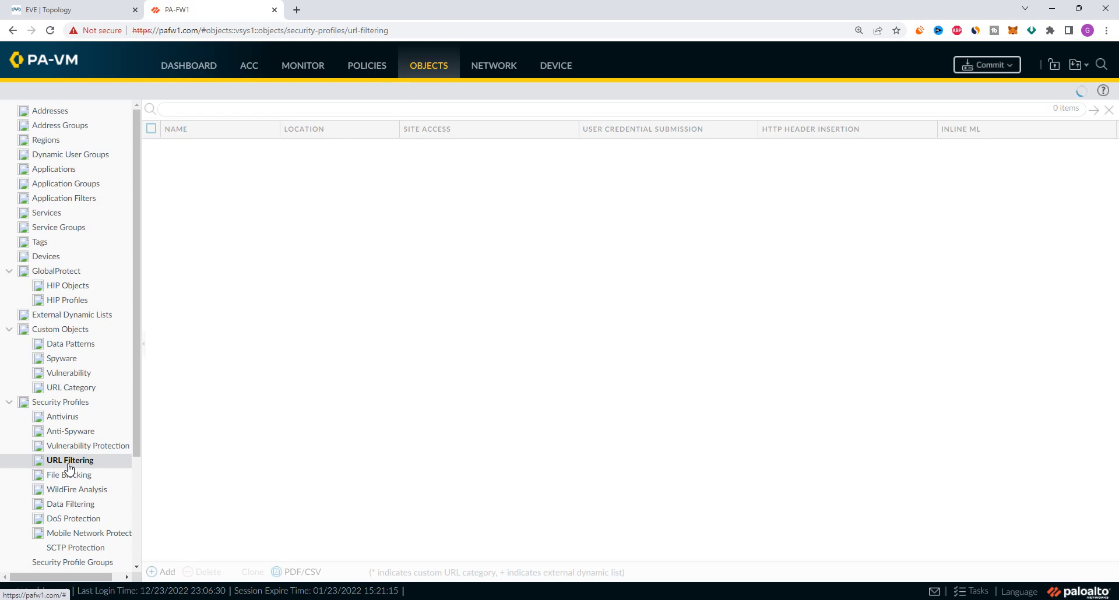
scroll(69, 464, "down", 3)
scroll(99, 460, "up", 3)
left_click(71, 452)
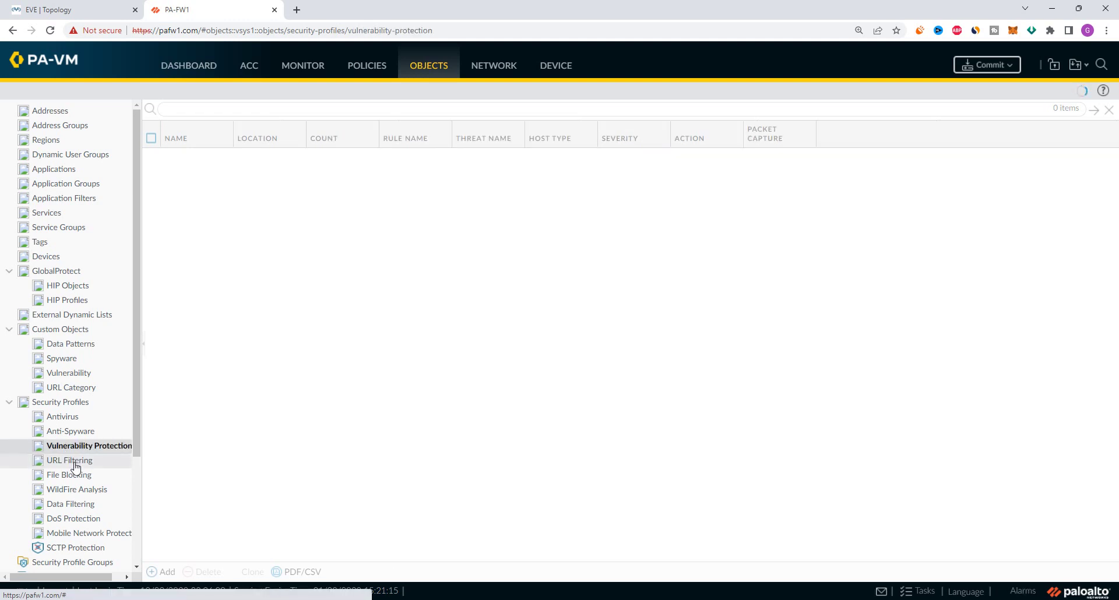
left_click(74, 460)
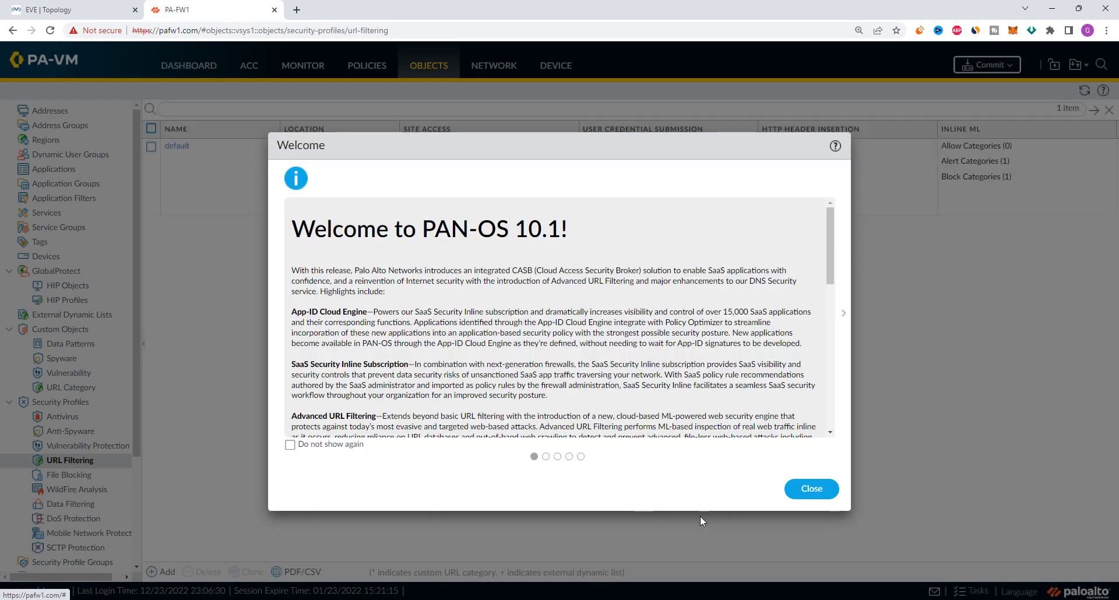
left_click(800, 493)
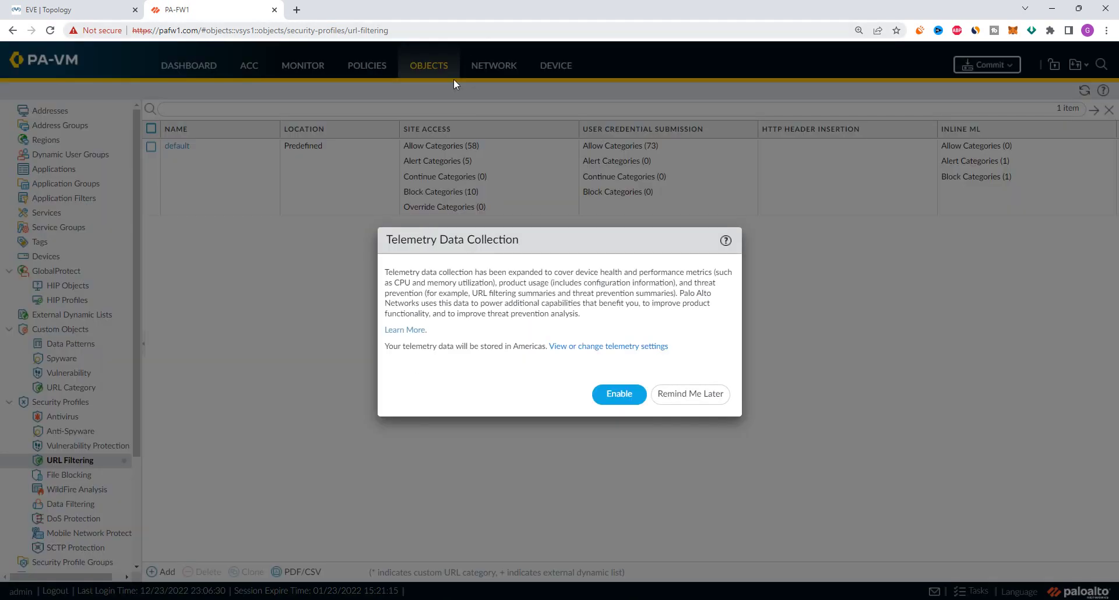
left_click(698, 395)
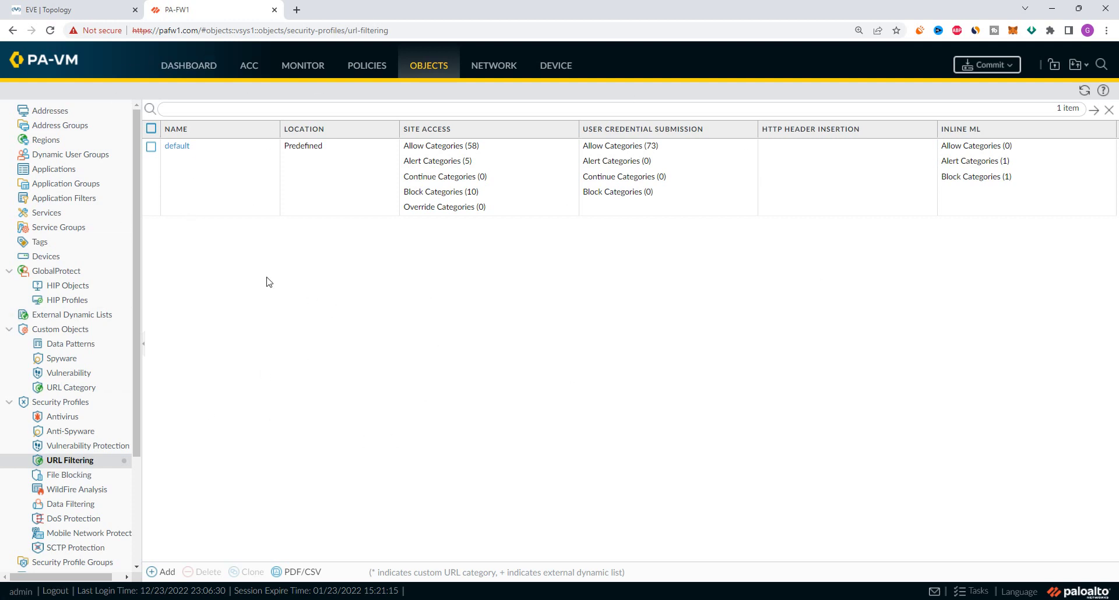
Step: Examine the predefined categories and their access actions in the read-only default URL filtering profile, and close it
left_click(178, 147)
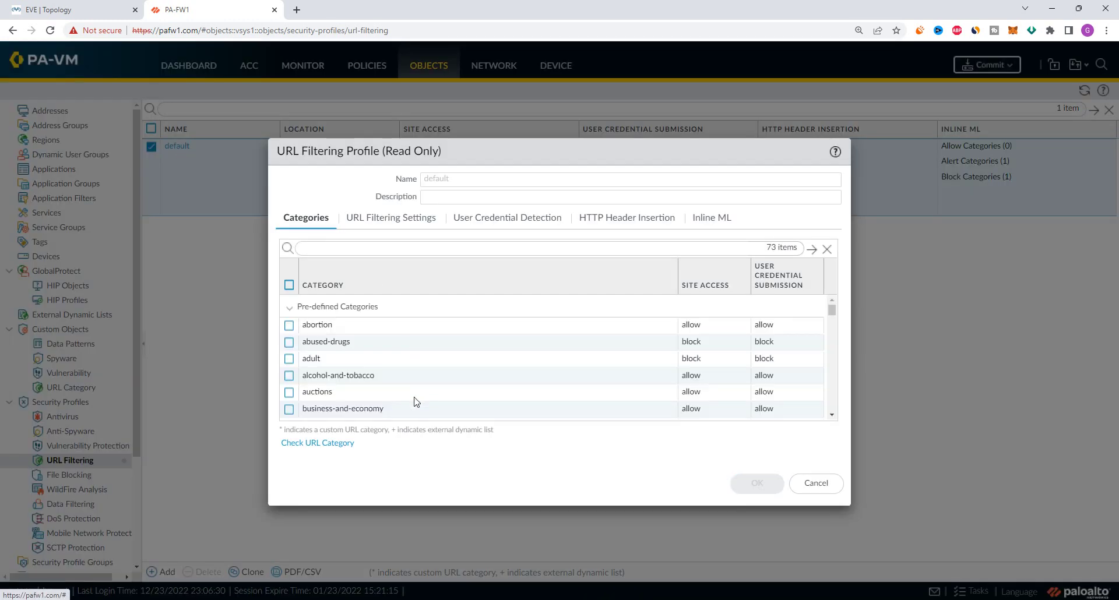
scroll(476, 355, "down", 5)
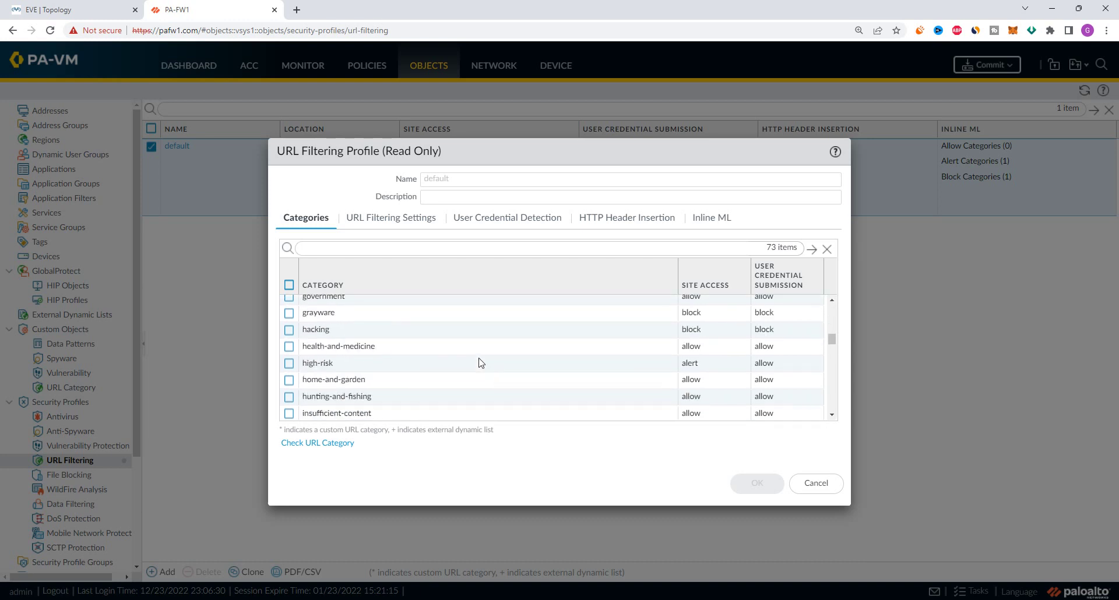
scroll(477, 362, "up", 5)
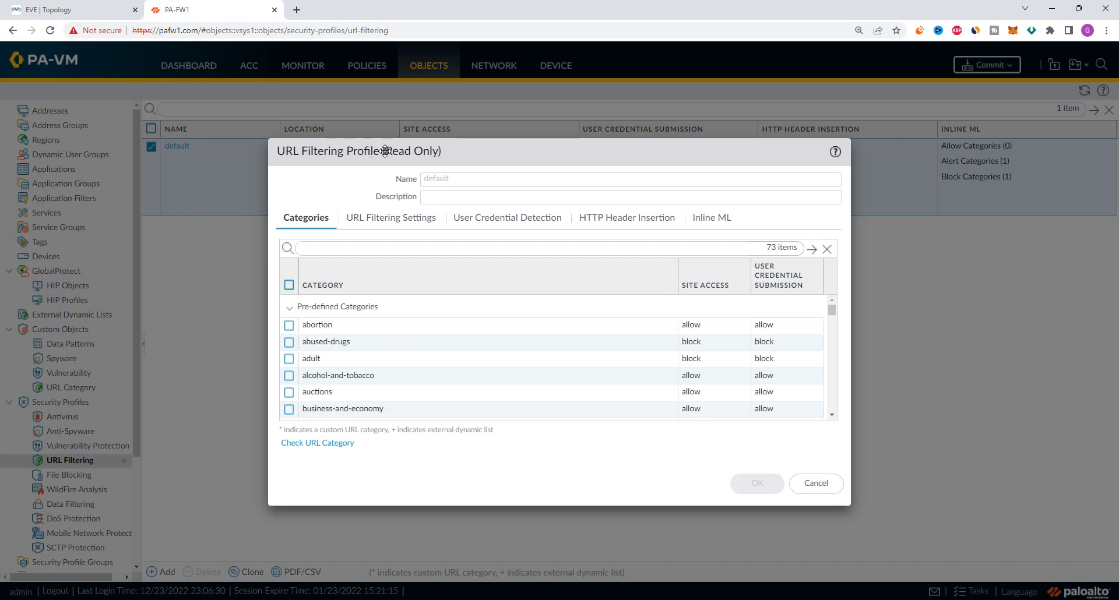
left_click_drag(385, 150, 424, 157)
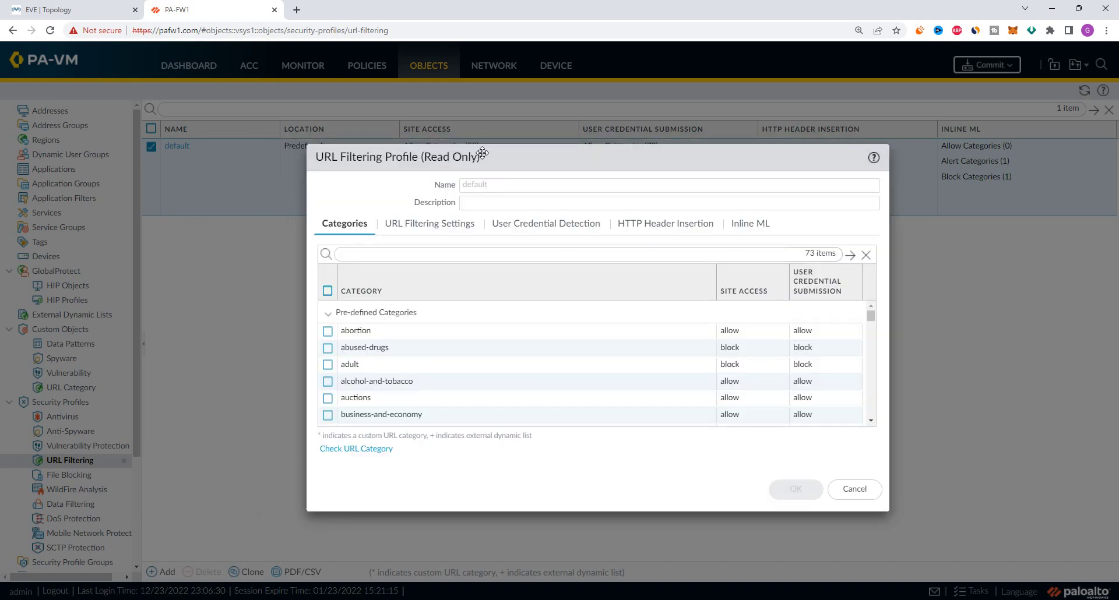
left_click(854, 490)
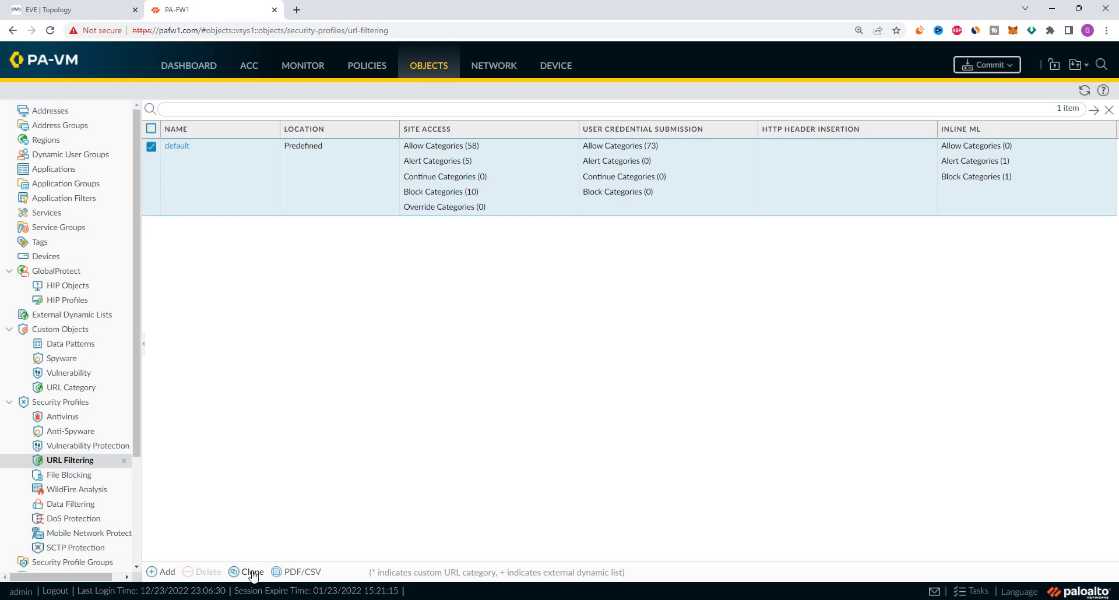
Step: Clone the default URL filtering profile
left_click(152, 149)
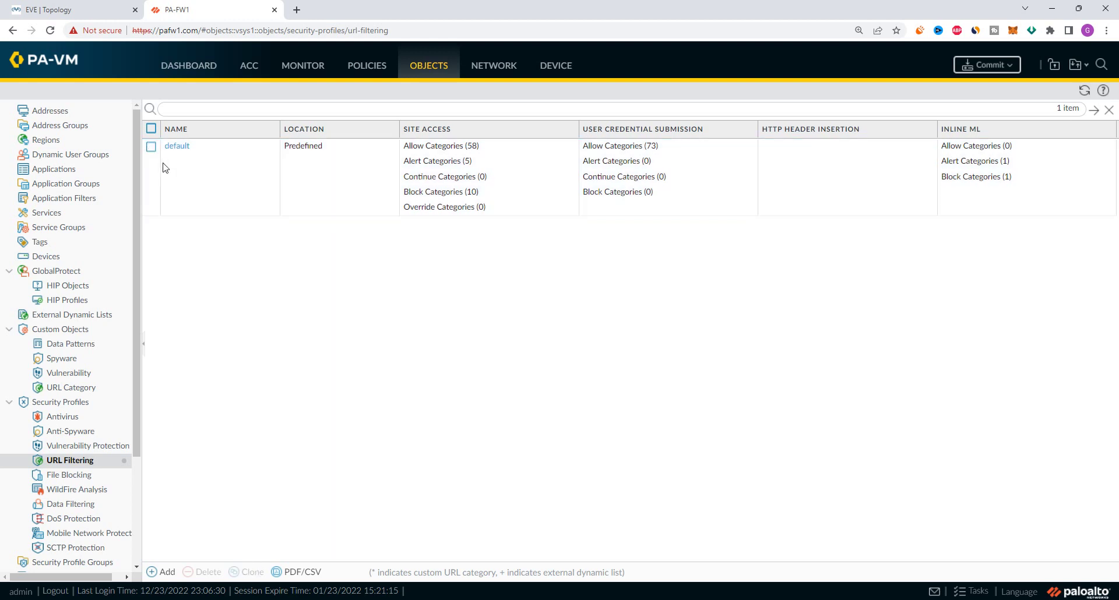
left_click(148, 172)
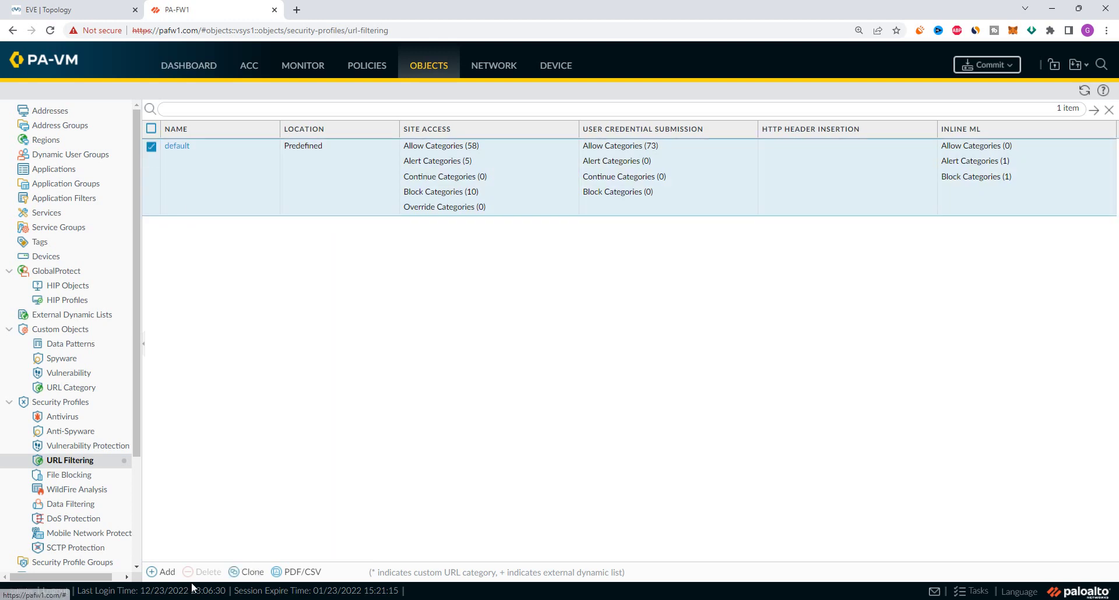
left_click(250, 572)
left_click(624, 407)
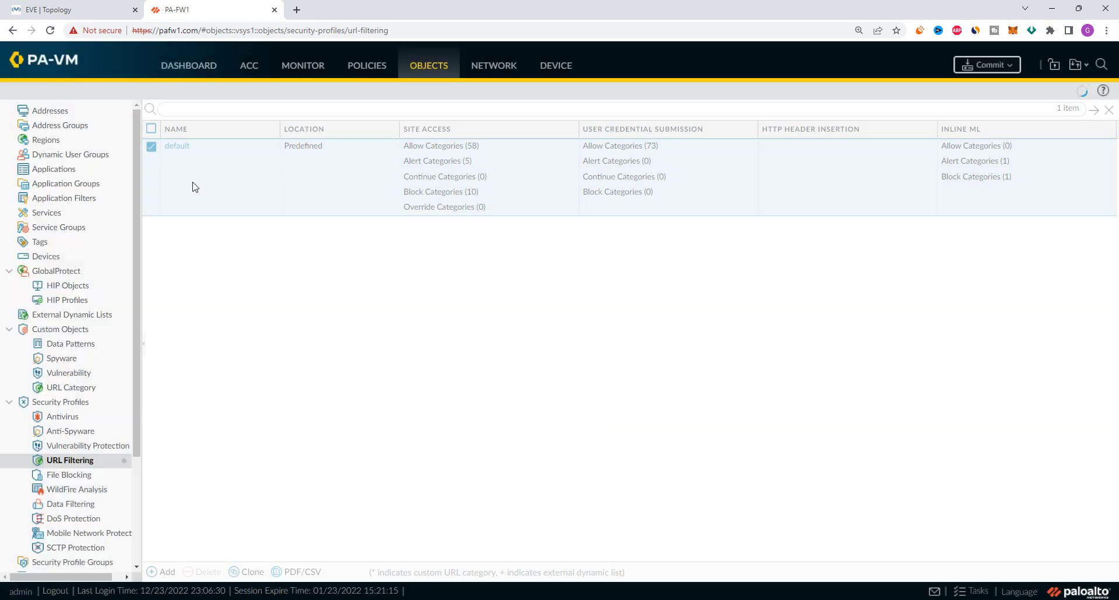
left_click(182, 225)
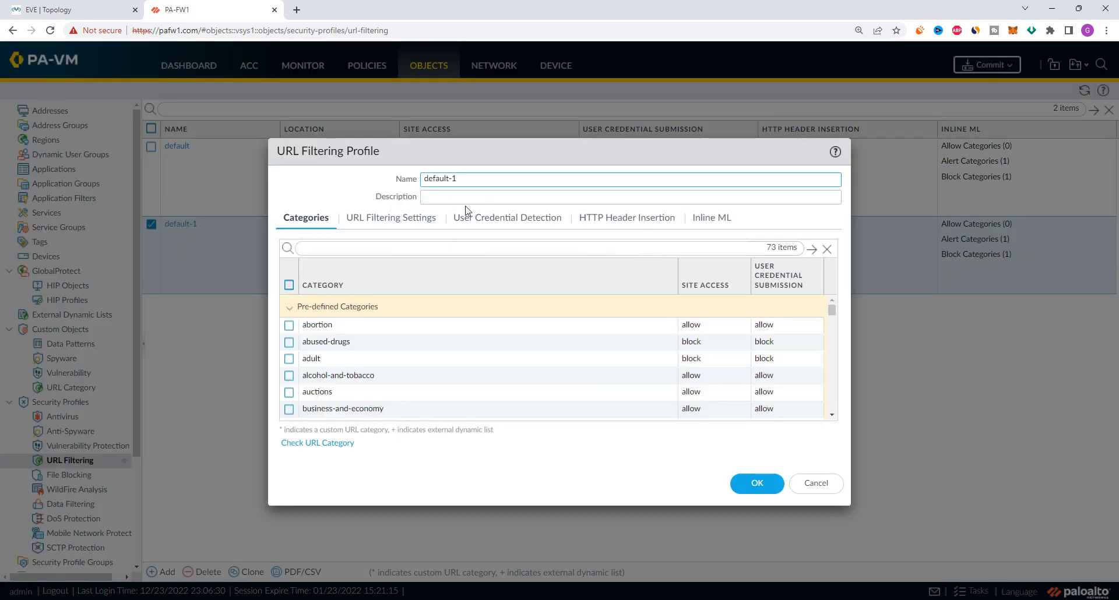
left_click(384, 222)
left_click(309, 224)
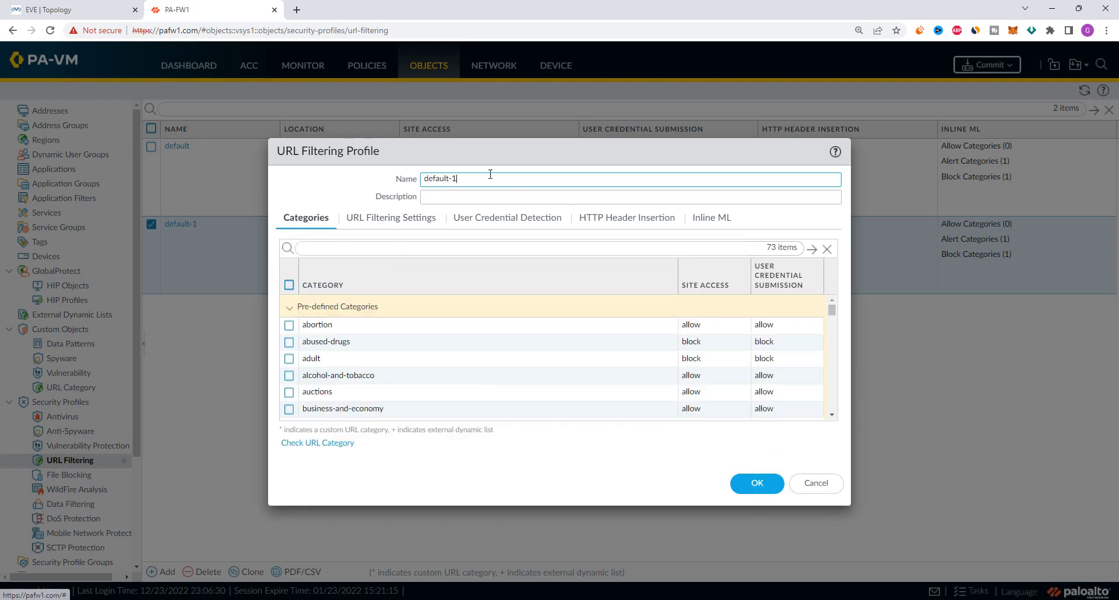
left_click(816, 484)
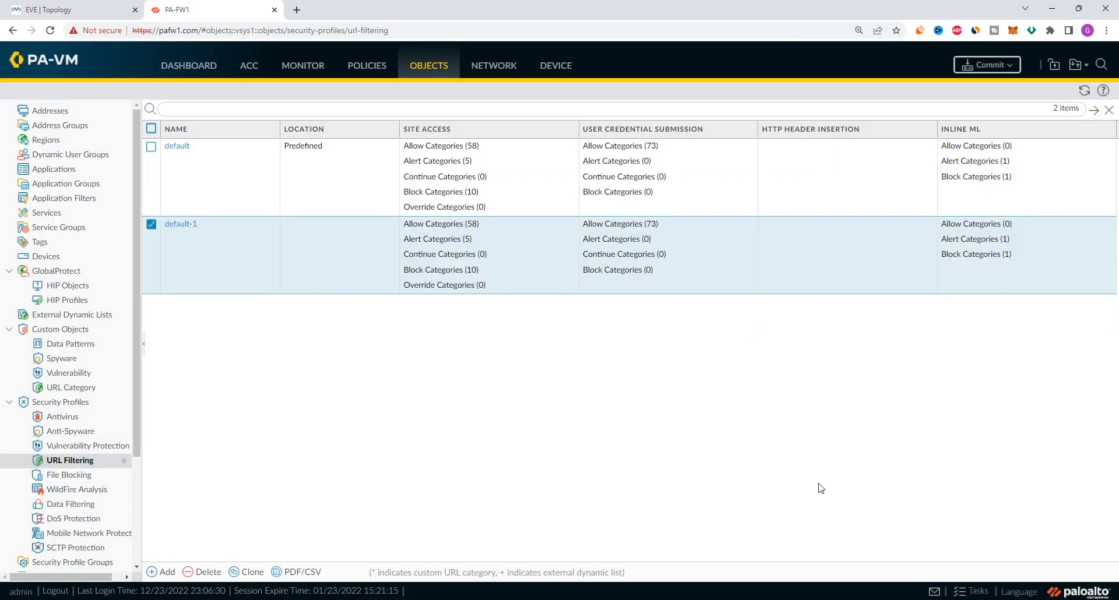
left_click(165, 573)
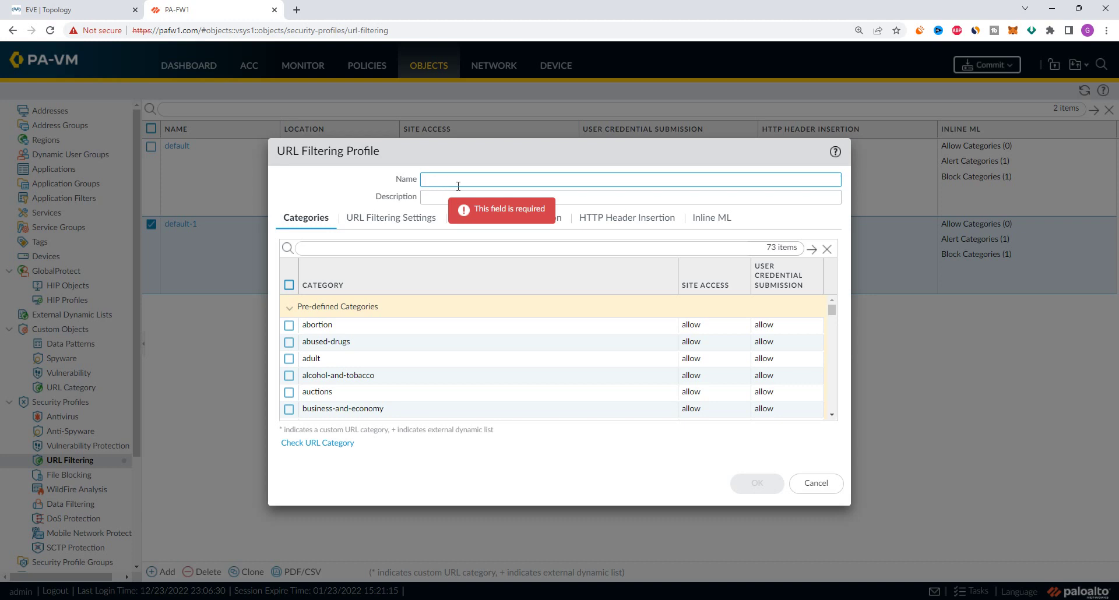
left_click(824, 483)
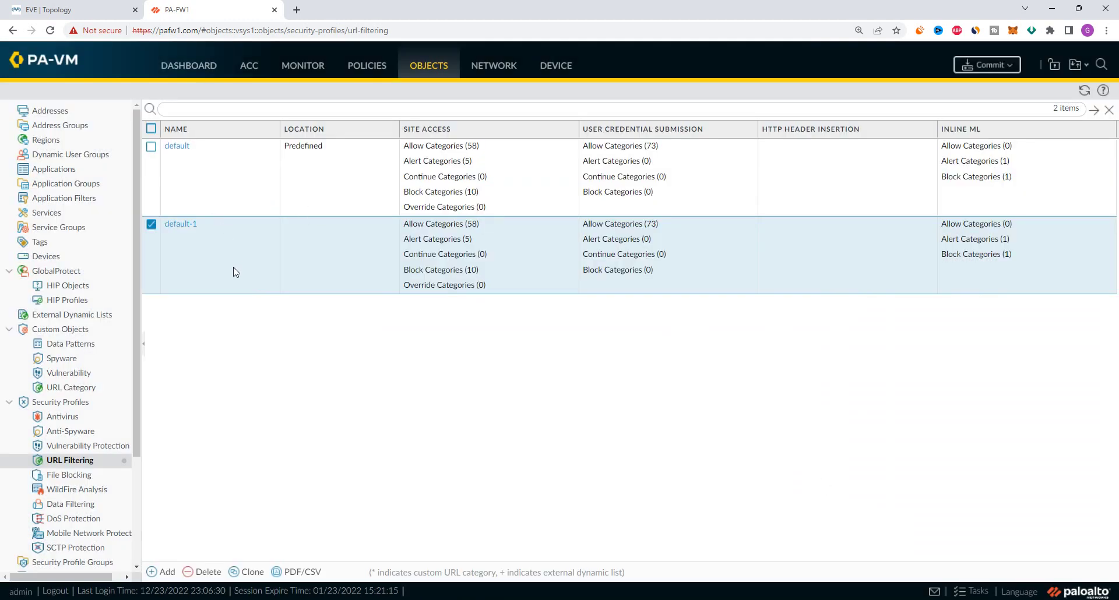
Step: Open the cloned default-1 URL filtering profile and change its name to TEST-BLOCK-URL
left_click(184, 226)
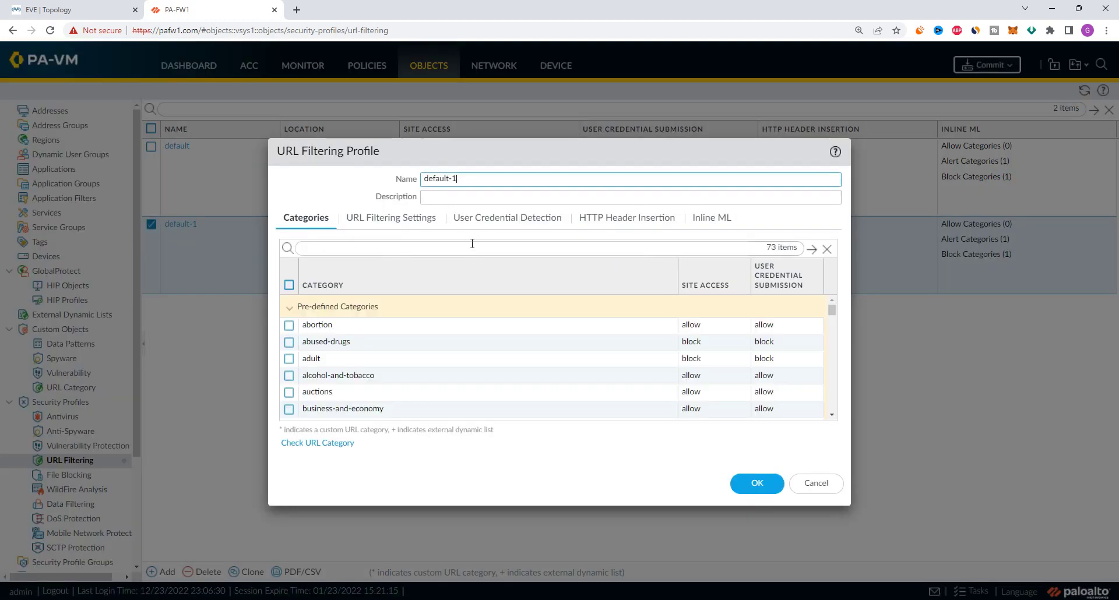
triple_click(444, 179)
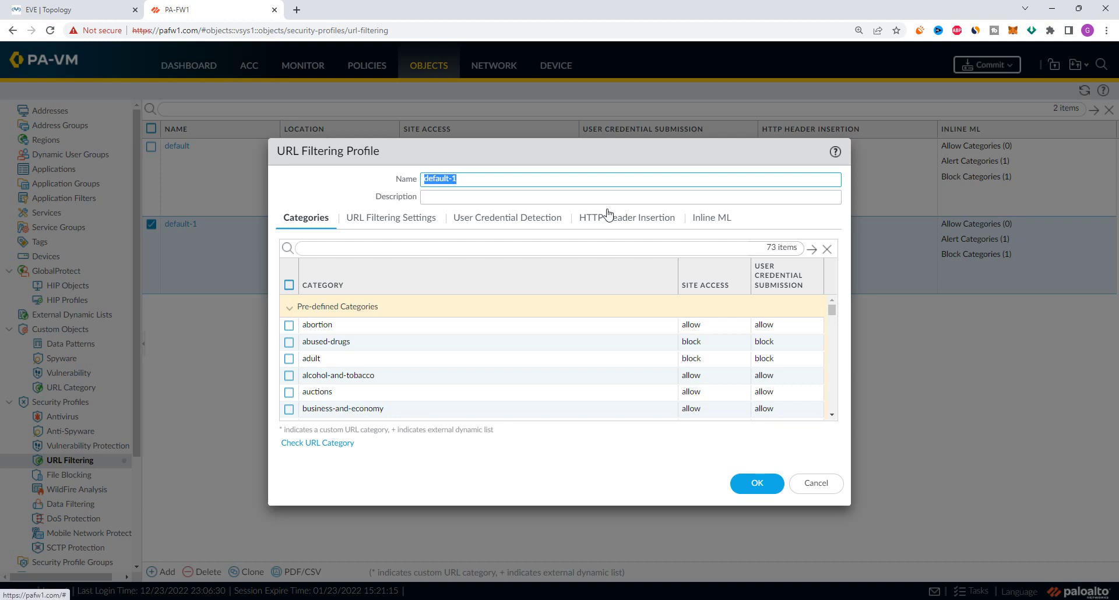
key("BackSpace")
type("TEST-BLOCK-URL")
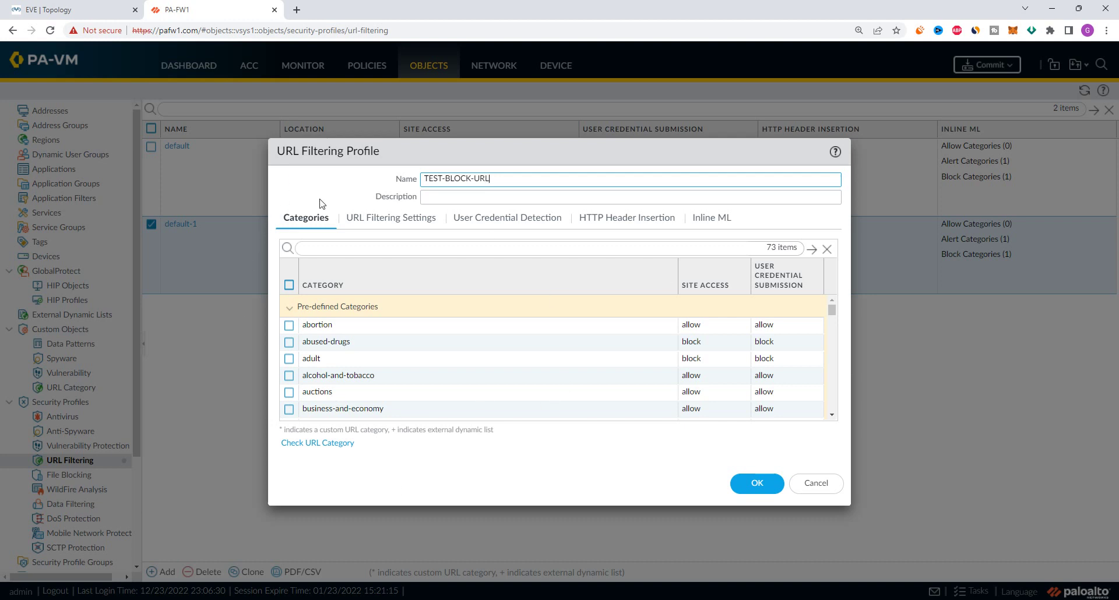
Step: Look up the URL category of naukri.com on Palo Alto's Test A Site page, completing the robot check
left_click(334, 445)
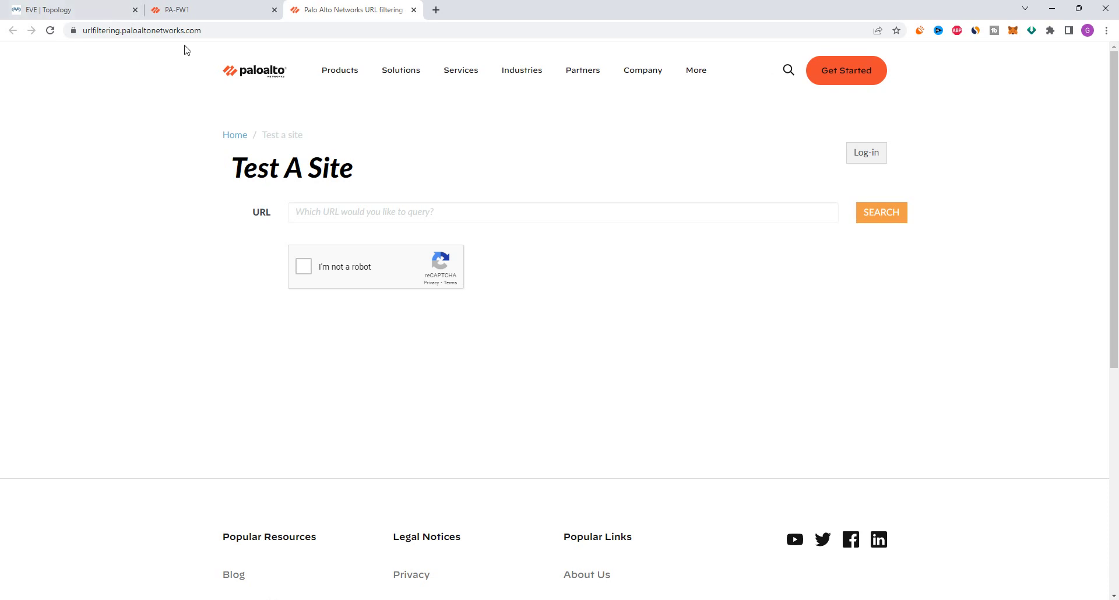
left_click(246, 35)
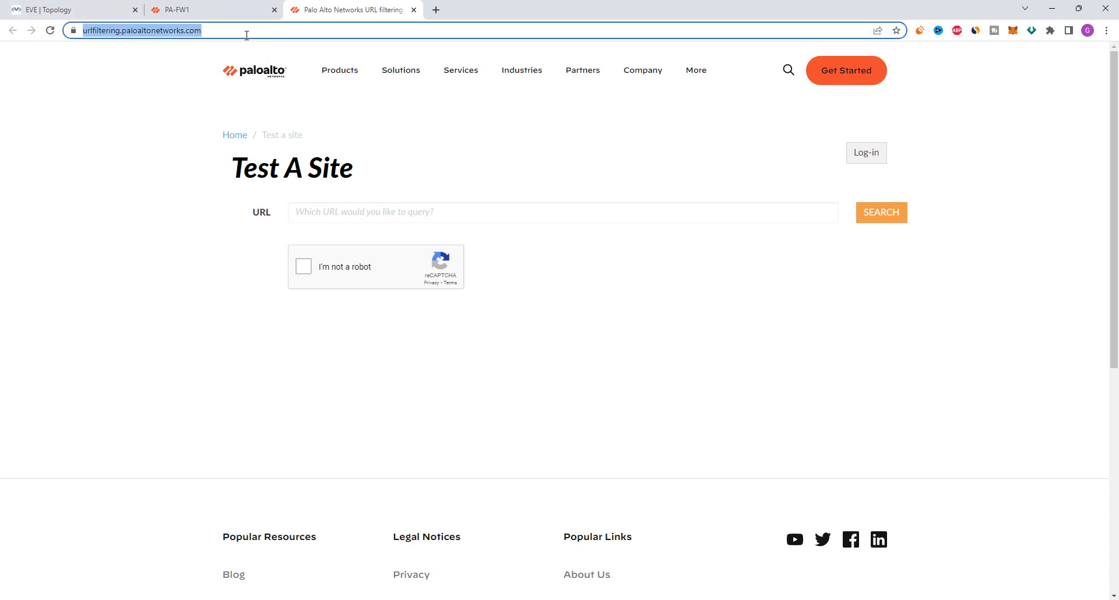
left_click(430, 219)
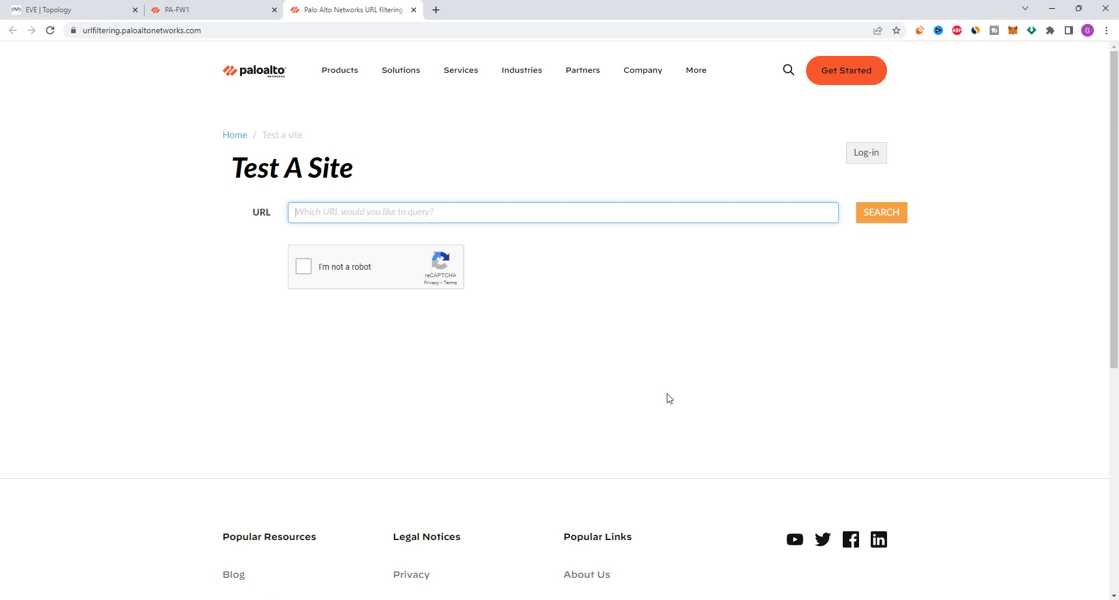
type("n")
key("BackSpace")
type("naukri.com")
key("Return")
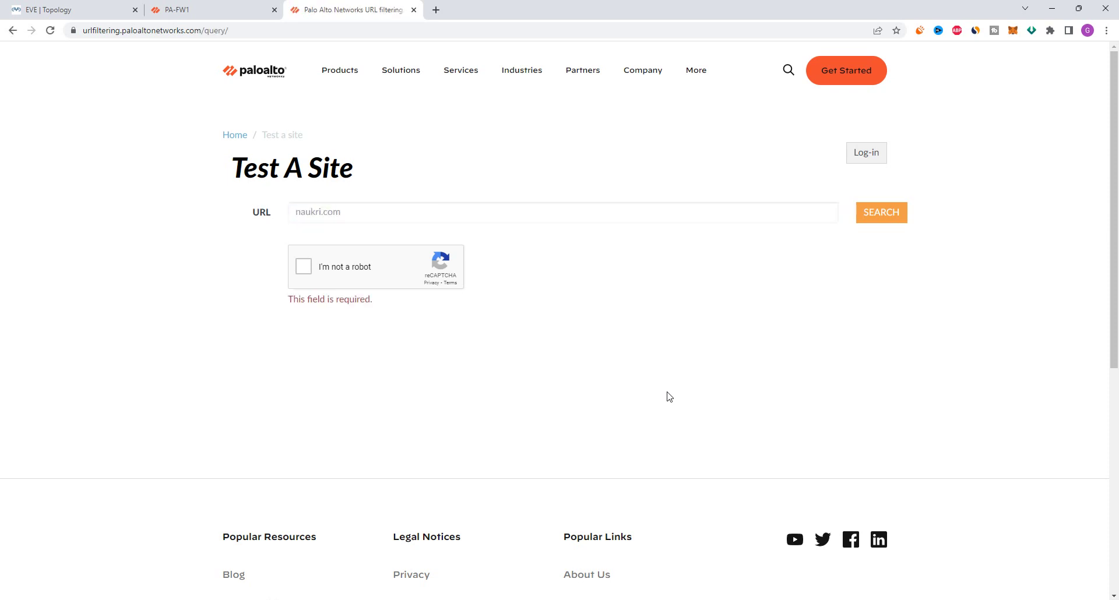
left_click(311, 267)
left_click(873, 216)
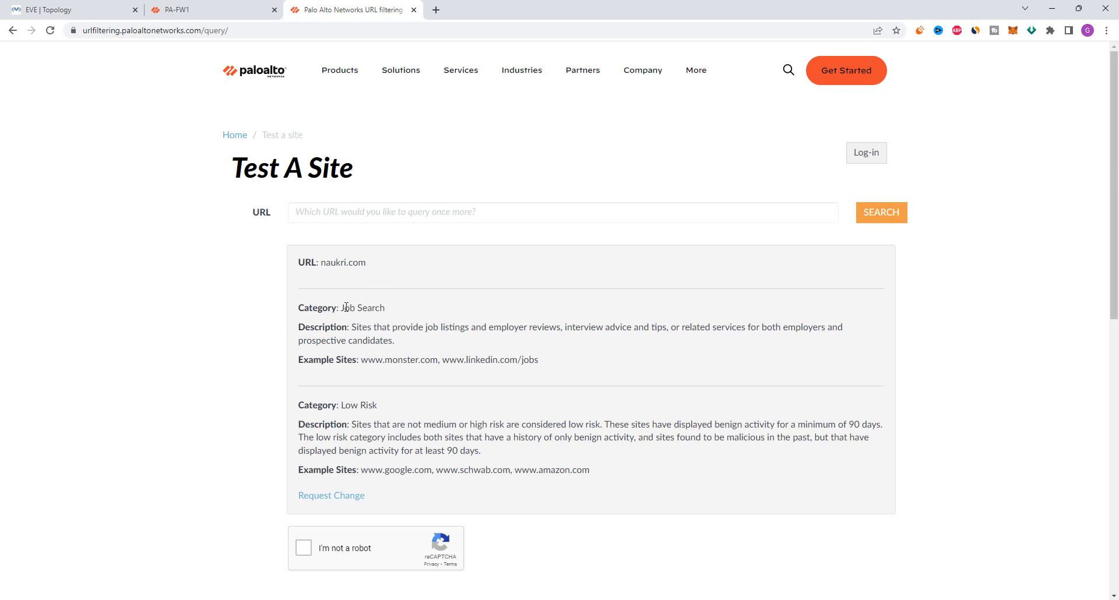
Step: Examine the category and example sites reported for naukri.com, and return to the firewall's open URL filtering profile
left_click_drag(340, 308, 384, 307)
left_click_drag(361, 360, 538, 362)
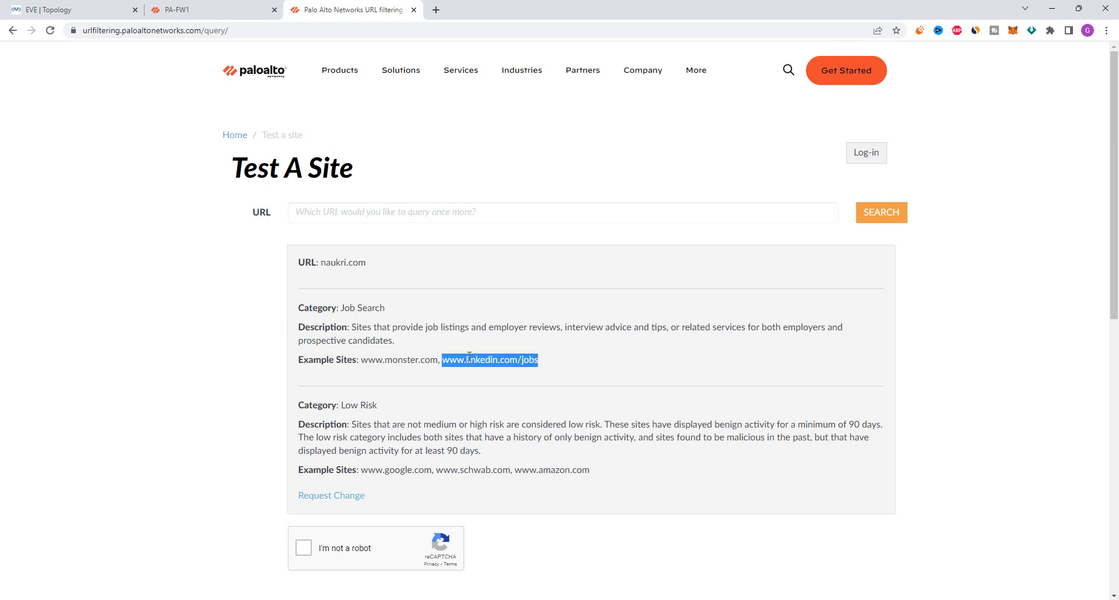
left_click_drag(341, 308, 385, 312)
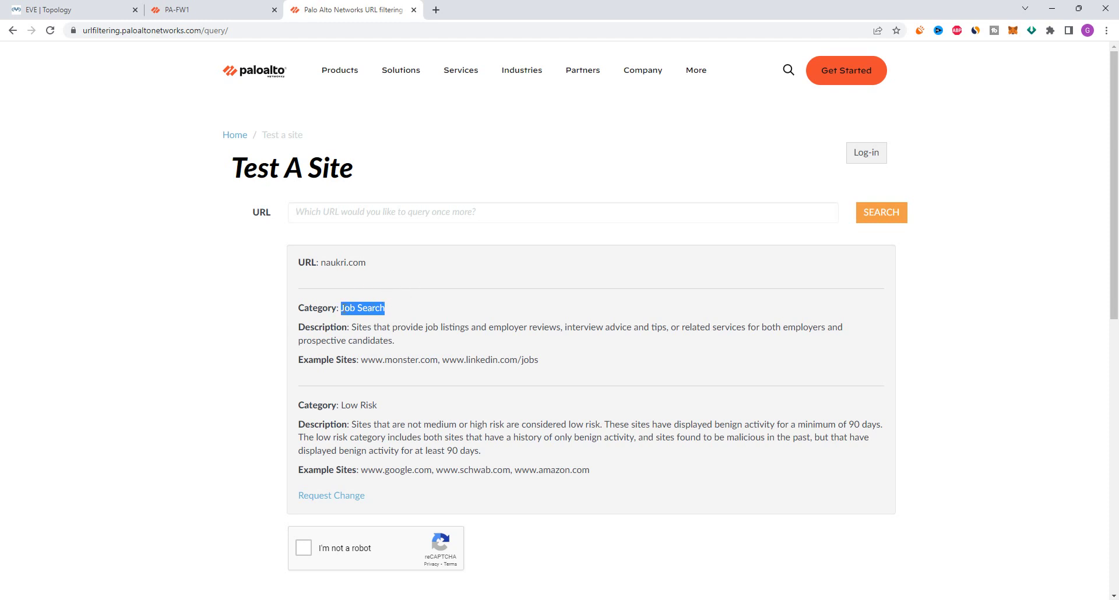
left_click(343, 309)
left_click_drag(343, 309, 392, 312)
left_click(230, 5)
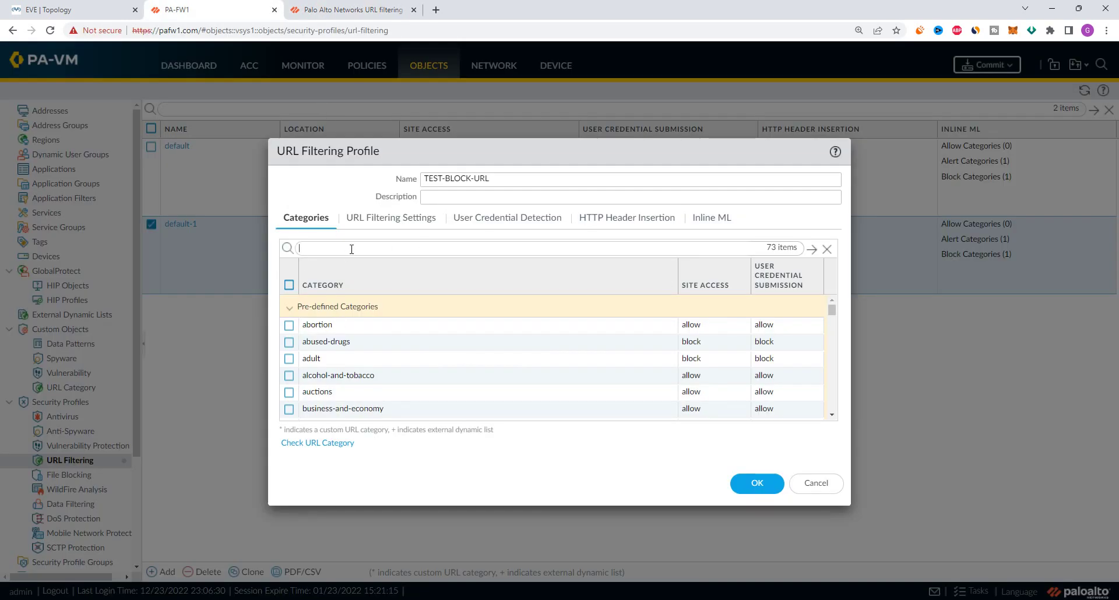
Step: Filter the TEST-BLOCK-URL profile's category list by "job" to find the job-search category
left_click(492, 179)
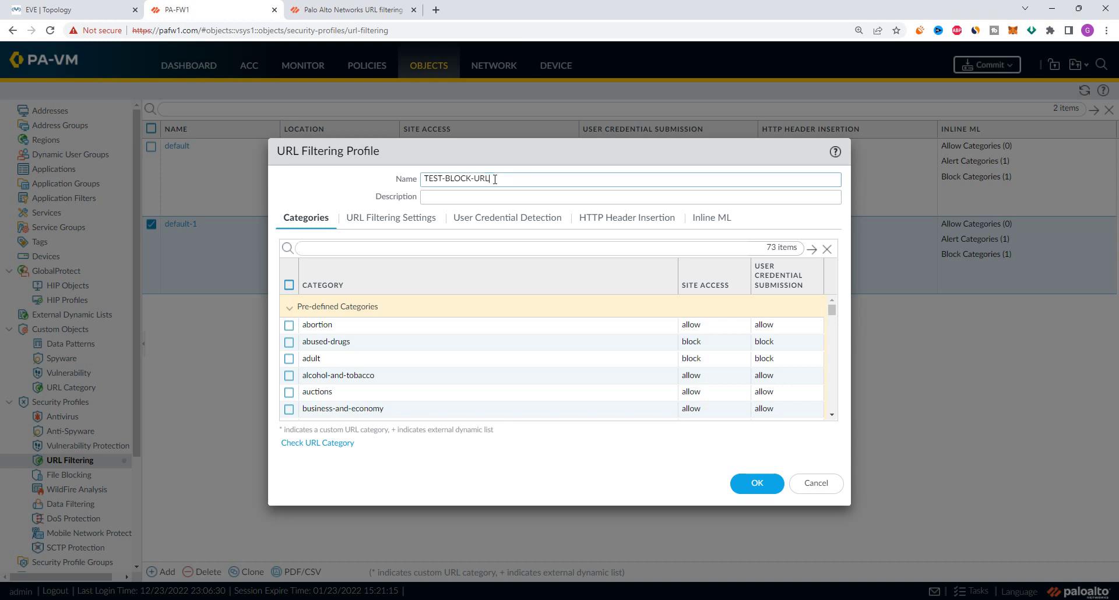
left_click(341, 246)
type("job se")
key("Return")
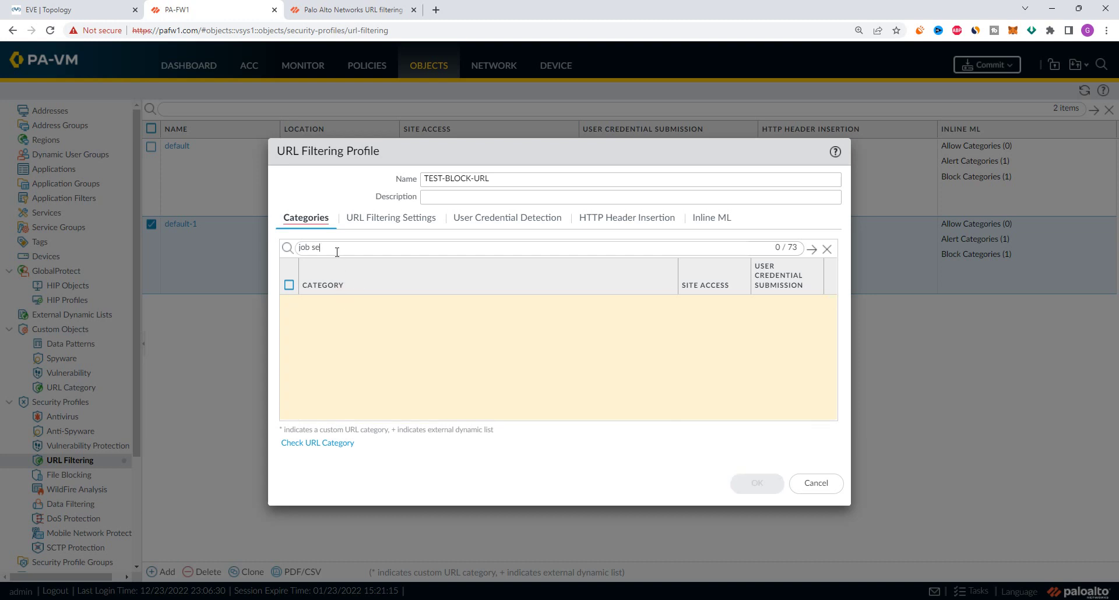
key("Return")
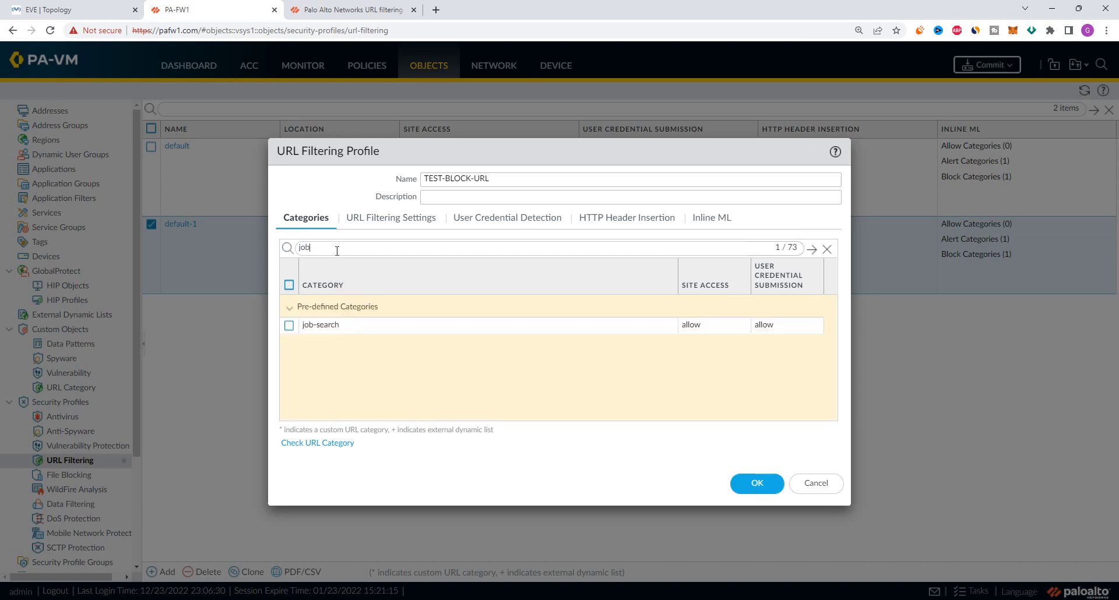
mouse_move(311, 329)
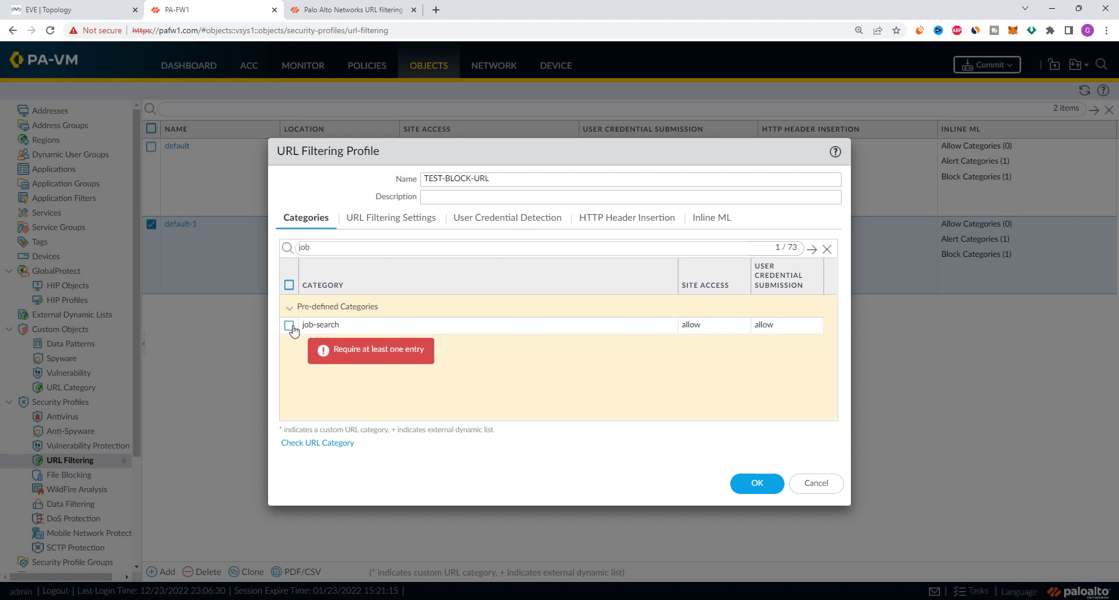
Step: Set site access for the job-search category to block and save the TEST-BLOCK-URL profile
left_click(290, 328)
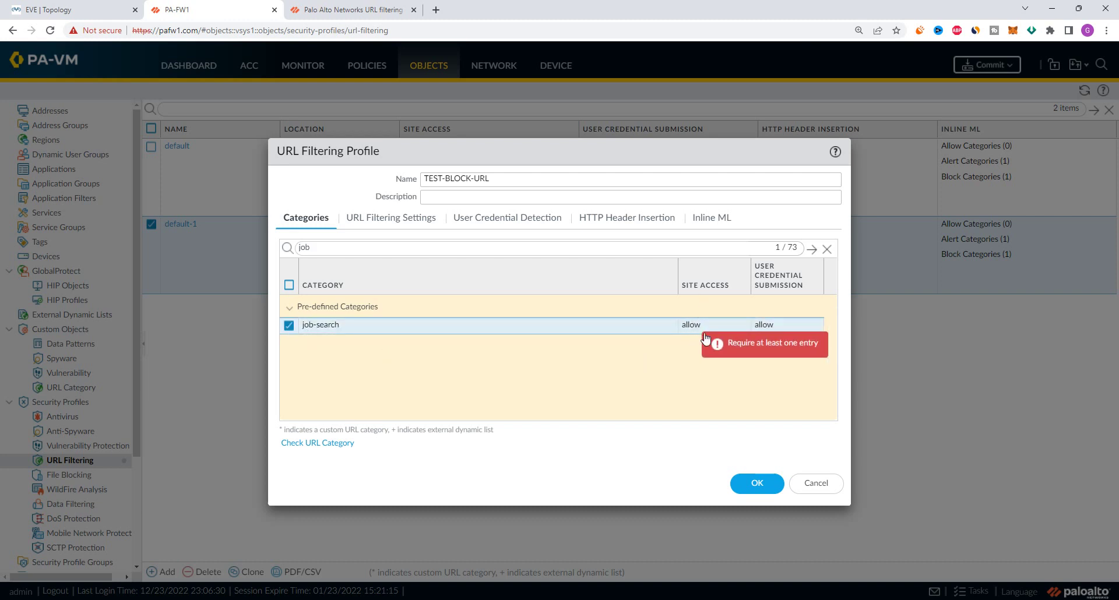
left_click(744, 327)
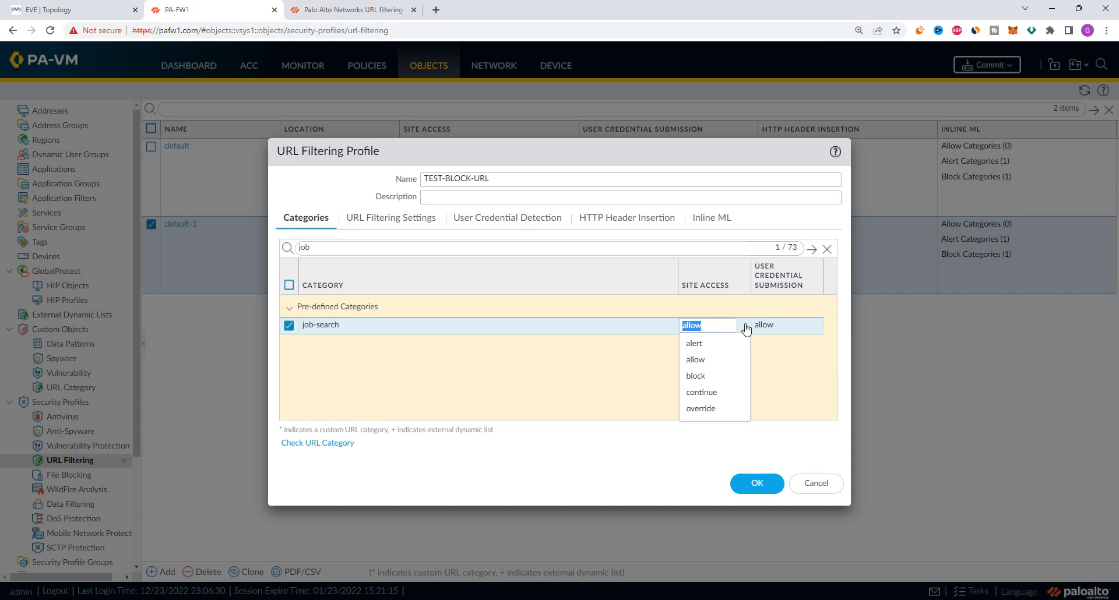
left_click(707, 380)
left_click(650, 382)
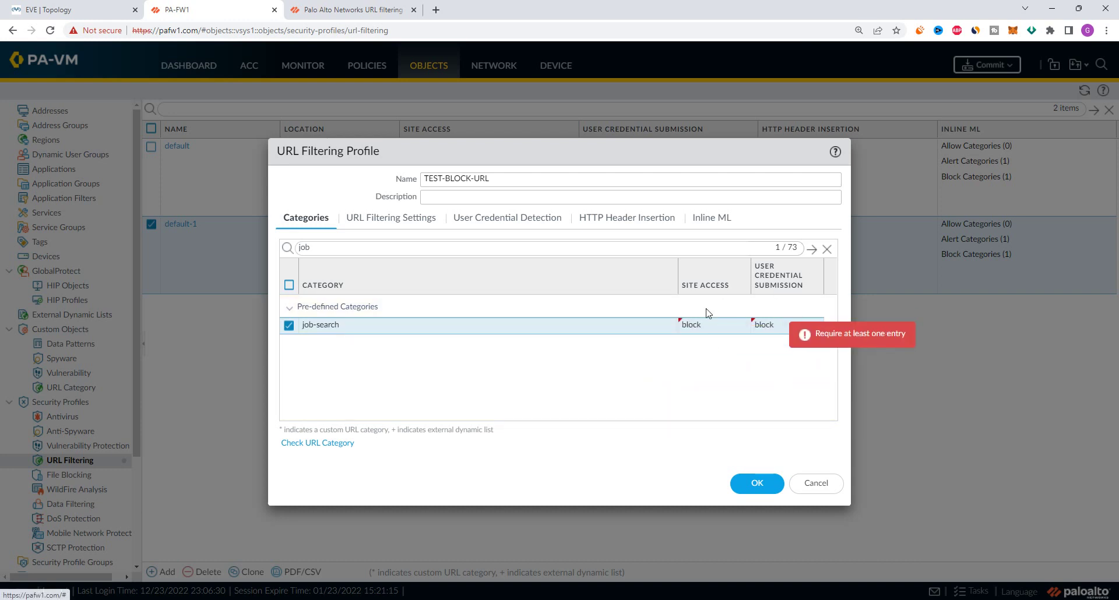
left_click(755, 484)
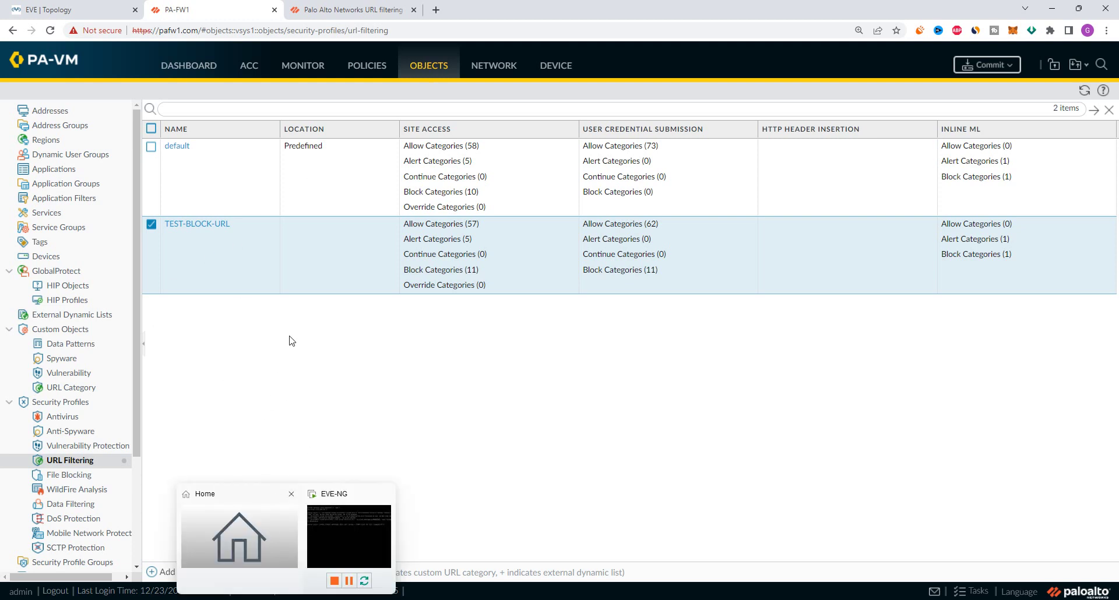
Step: Switch to the EVE topology and open the INSIDE-PC console, allowing ultravnc_wrapper to launch
left_click(56, 10)
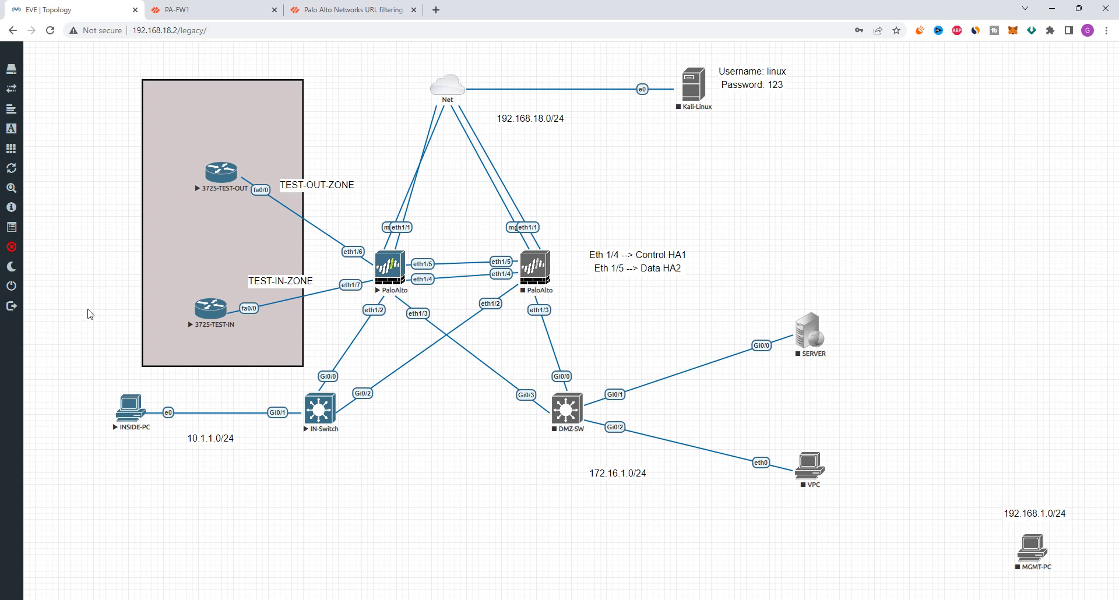
left_click(132, 414)
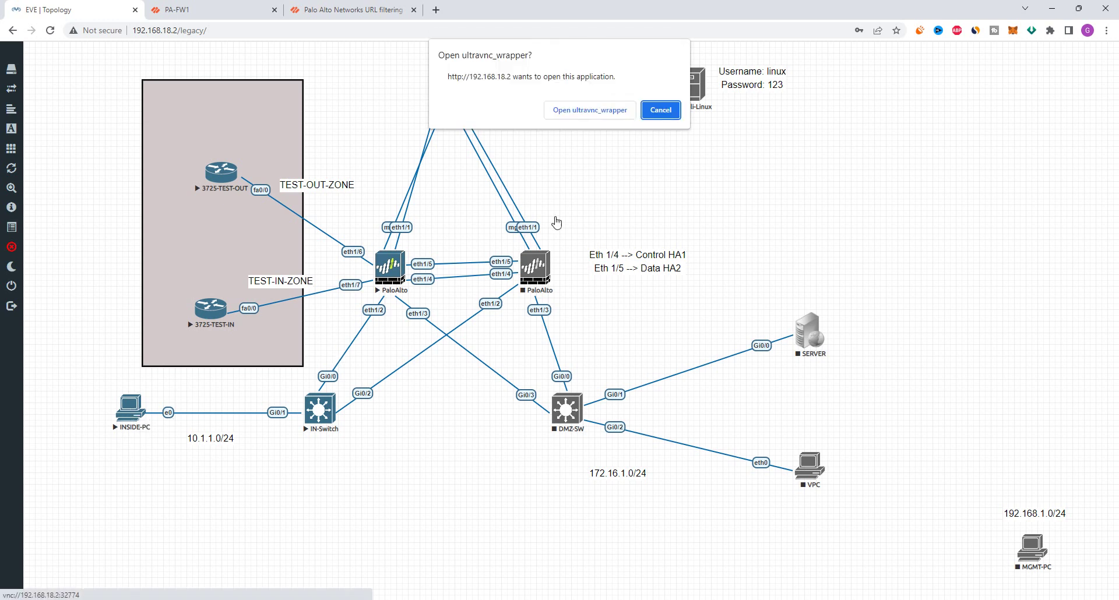
left_click(578, 109)
Step: Close the leftover browser windows and the nslookup command prompt on INSIDE-PC
left_click(321, 45)
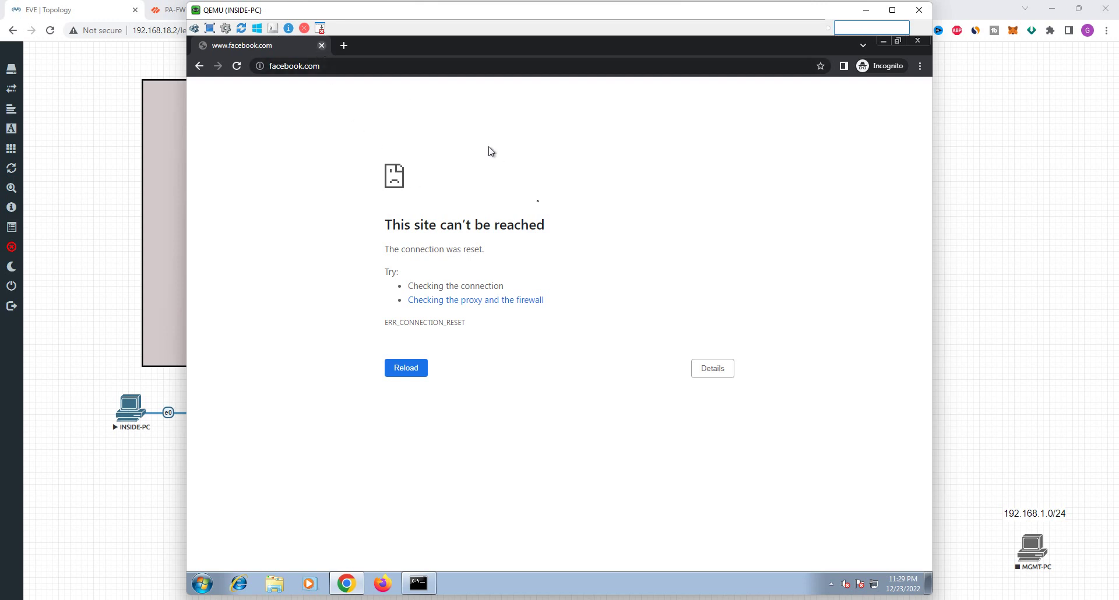
left_click(338, 46)
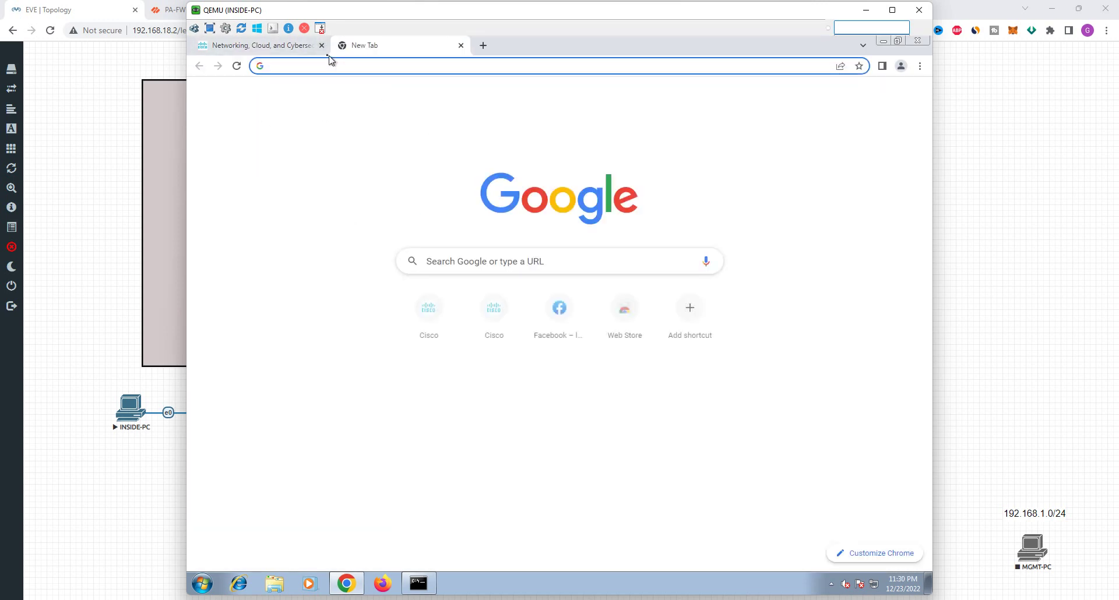
left_click(321, 45)
left_click(321, 45)
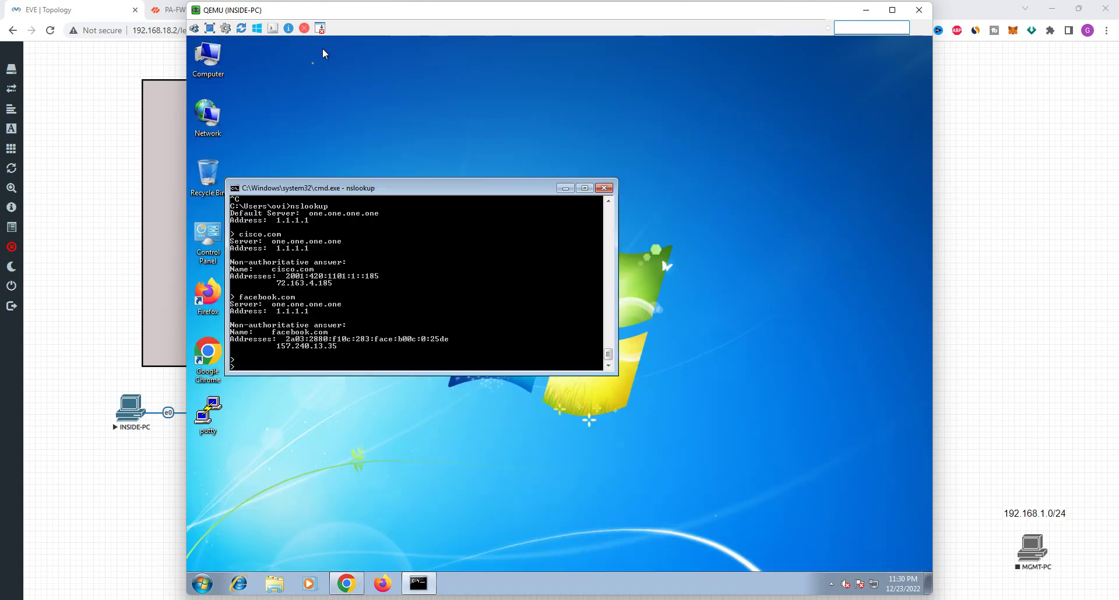
key("ctrl+c")
left_click(604, 188)
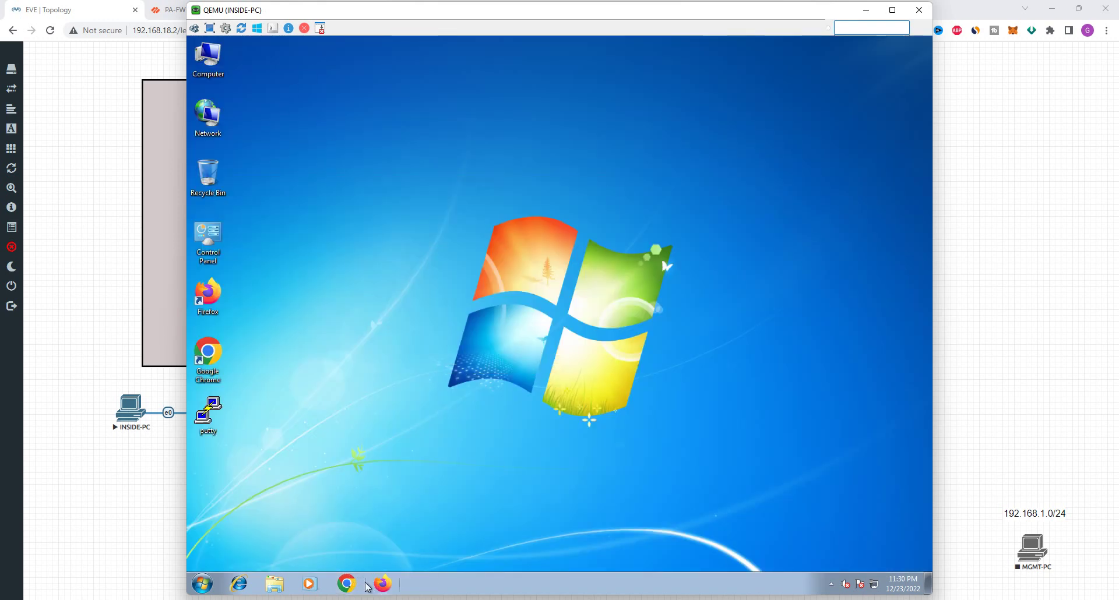
Step: Open Chrome on INSIDE-PC and browse to naukri.com to test access to the site
left_click(347, 585)
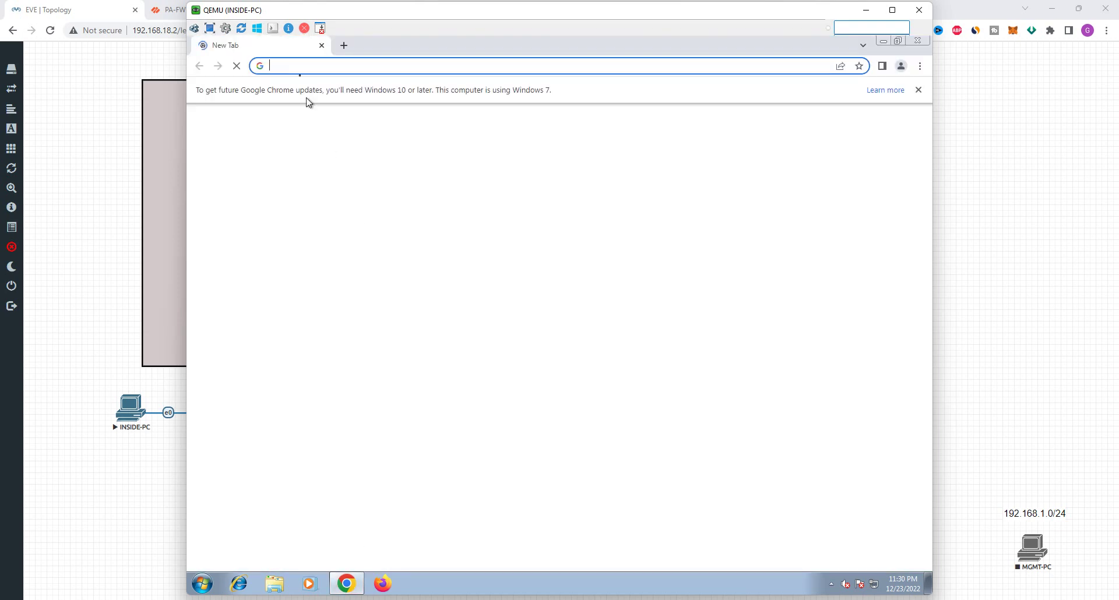
type("naukri.")
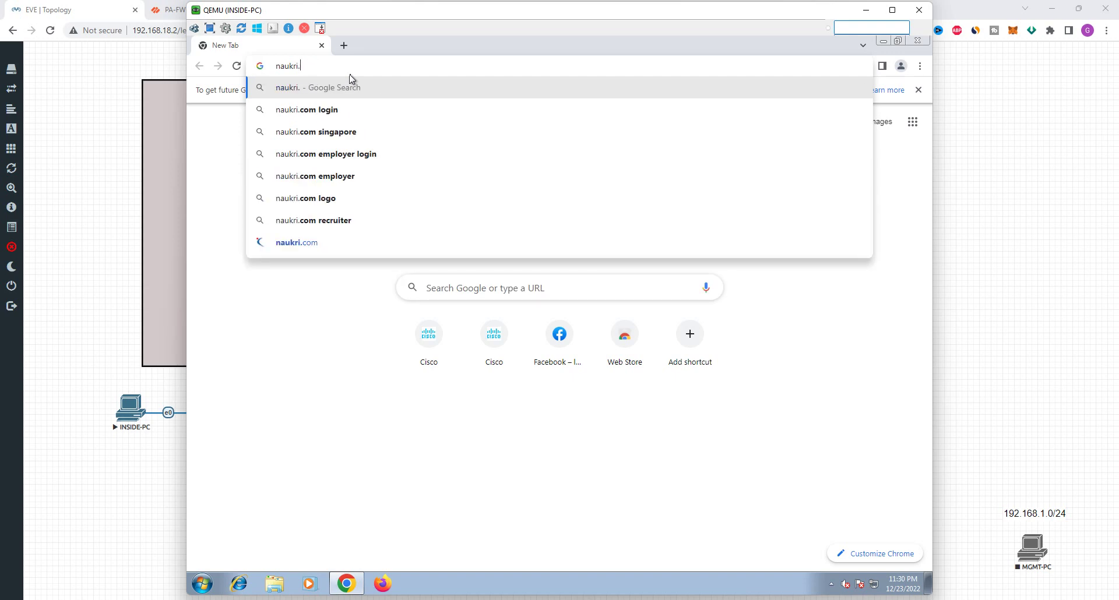
type("com")
key("Return")
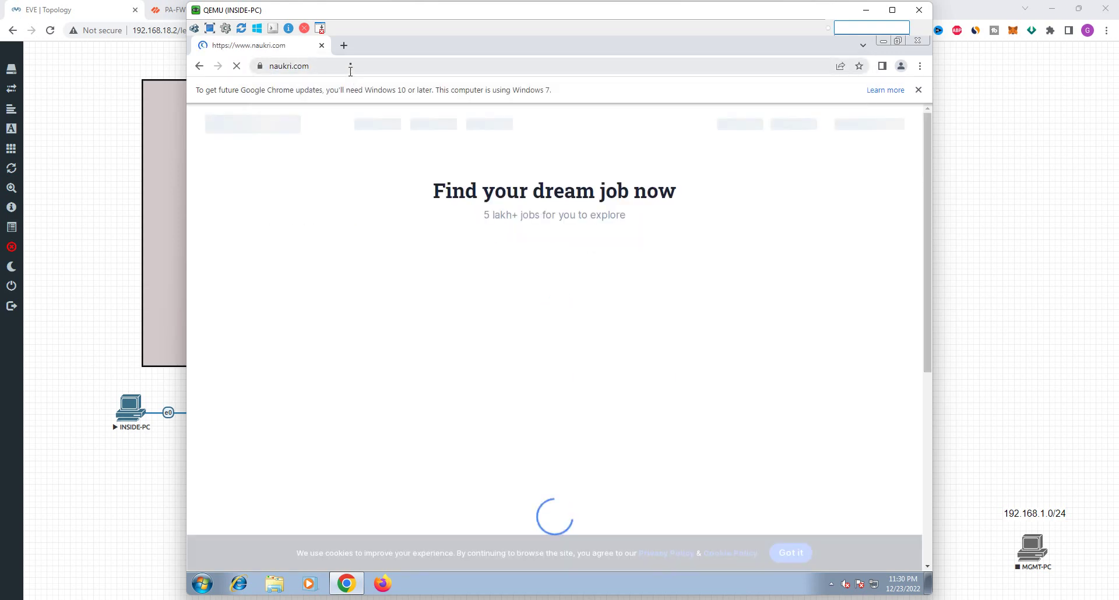
Step: Search for monsterjobs in a new browser tab and open the monster.com Monster Jobs result
left_click(345, 46)
type("mo")
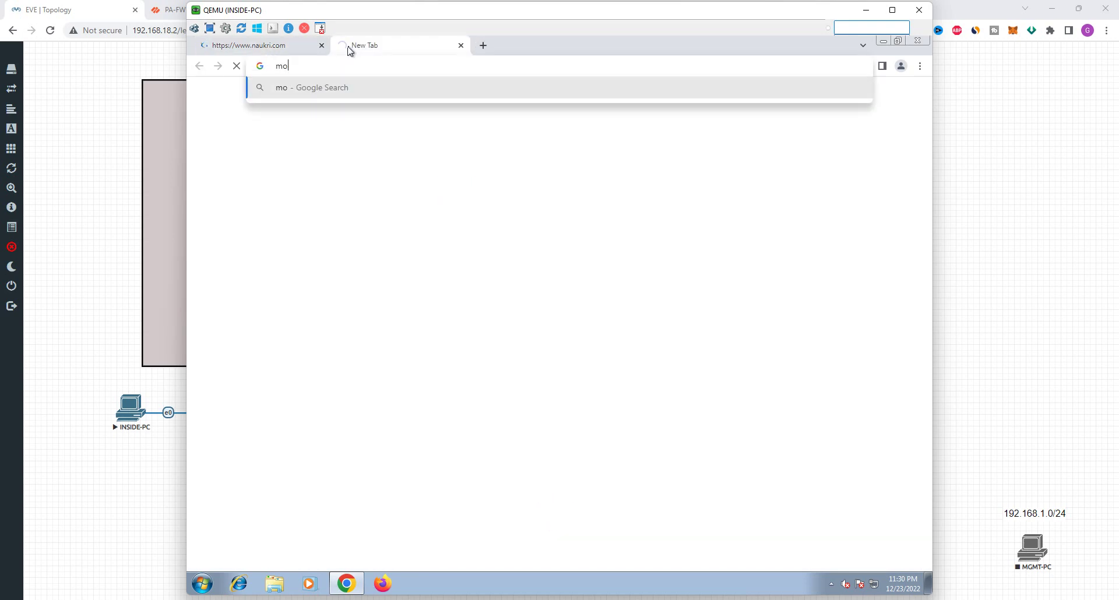
type("nsterjobs")
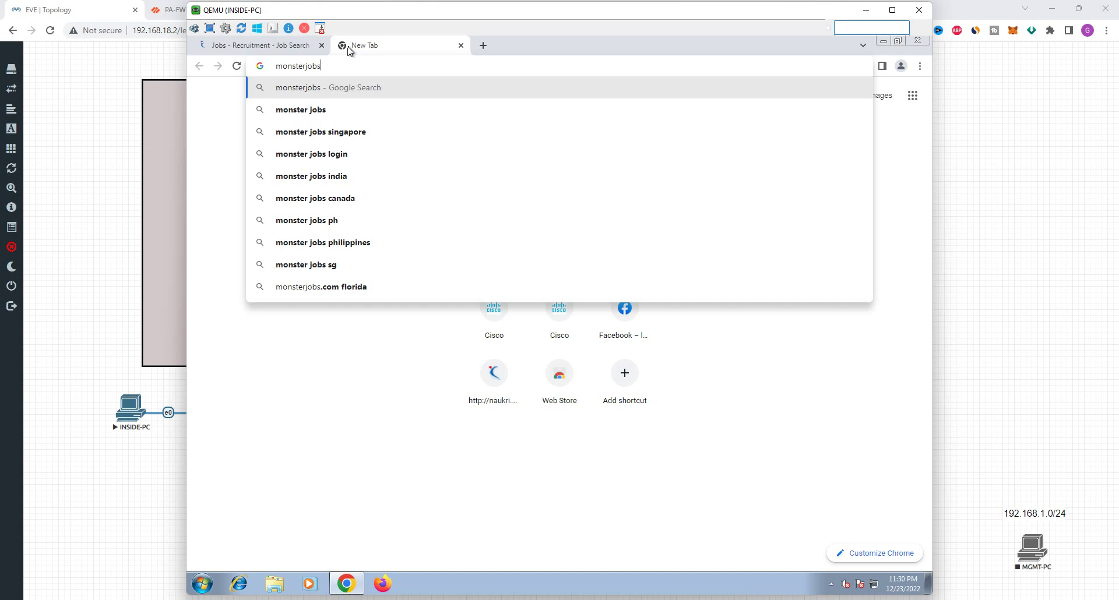
key("Return")
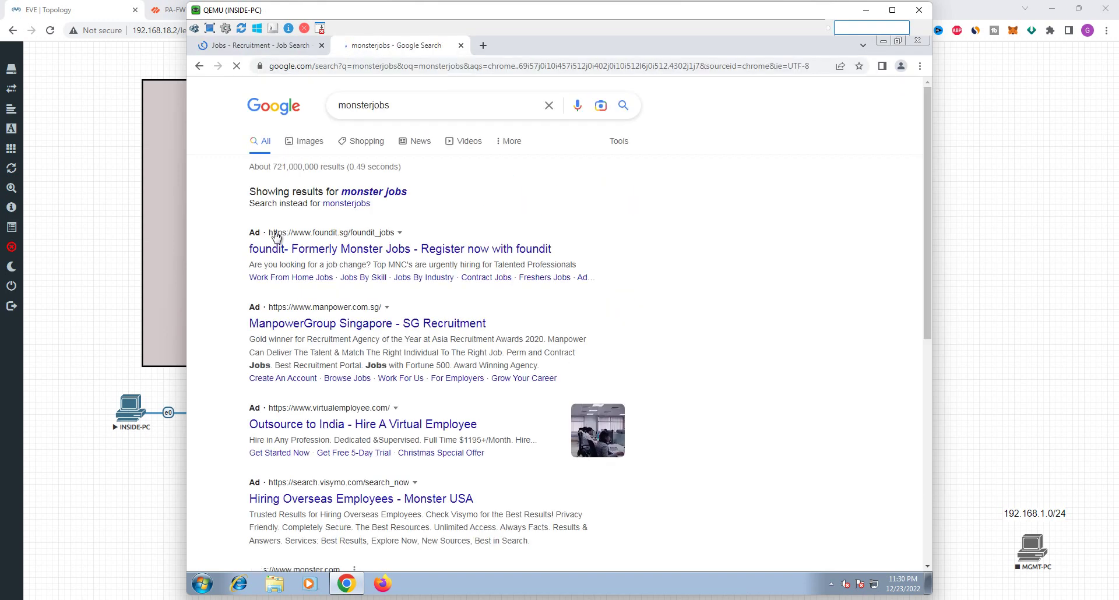
scroll(314, 373, "down", 4)
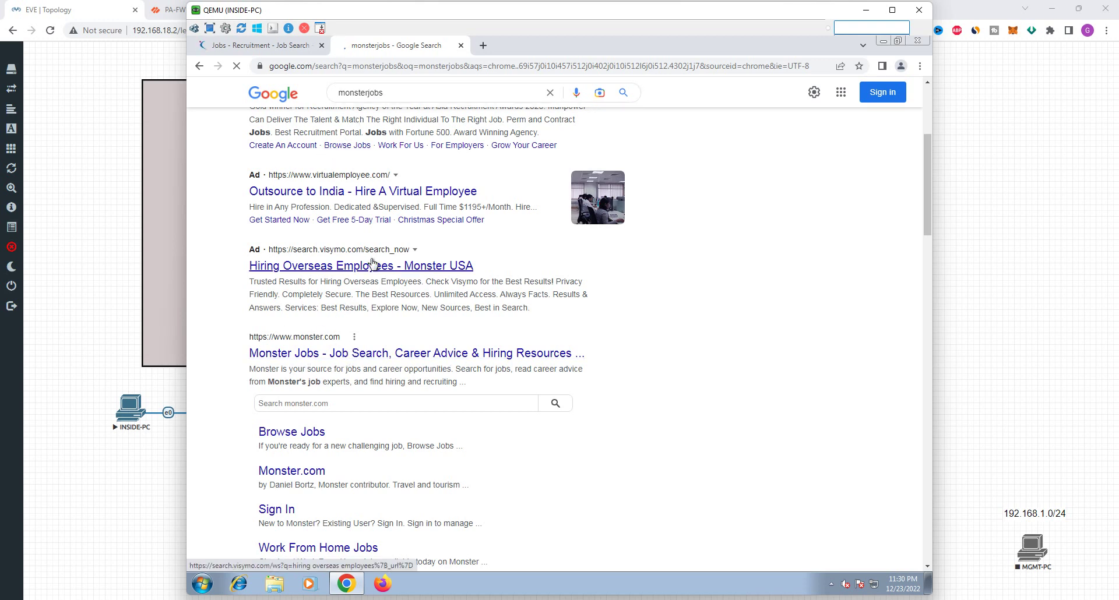
left_click(319, 355)
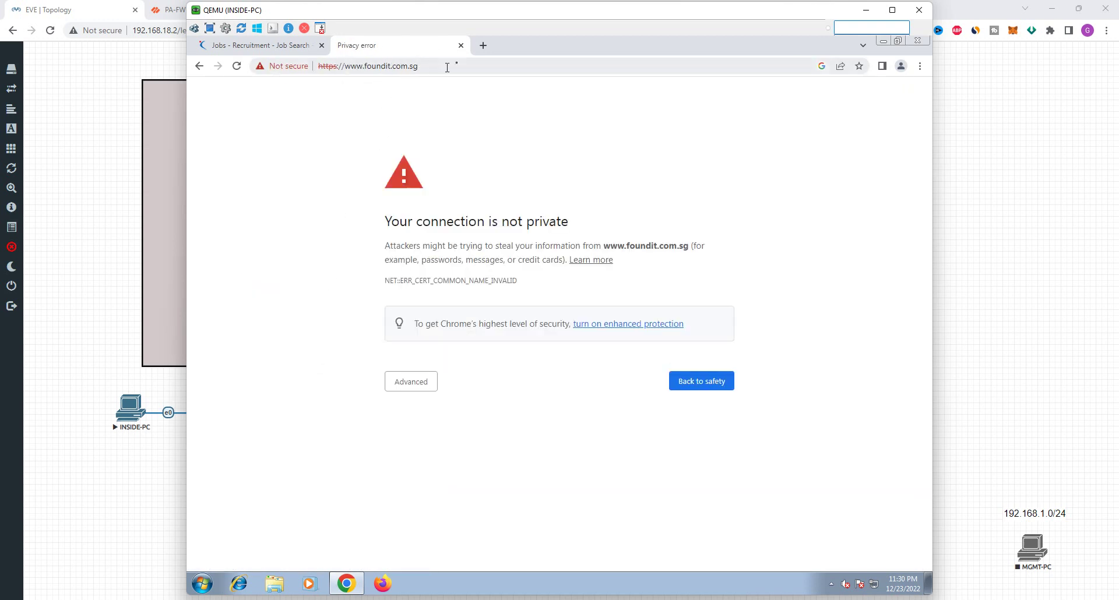
Step: Try to load monster.com directly in the tab showing the privacy error
left_click(355, 68)
type("monster.com")
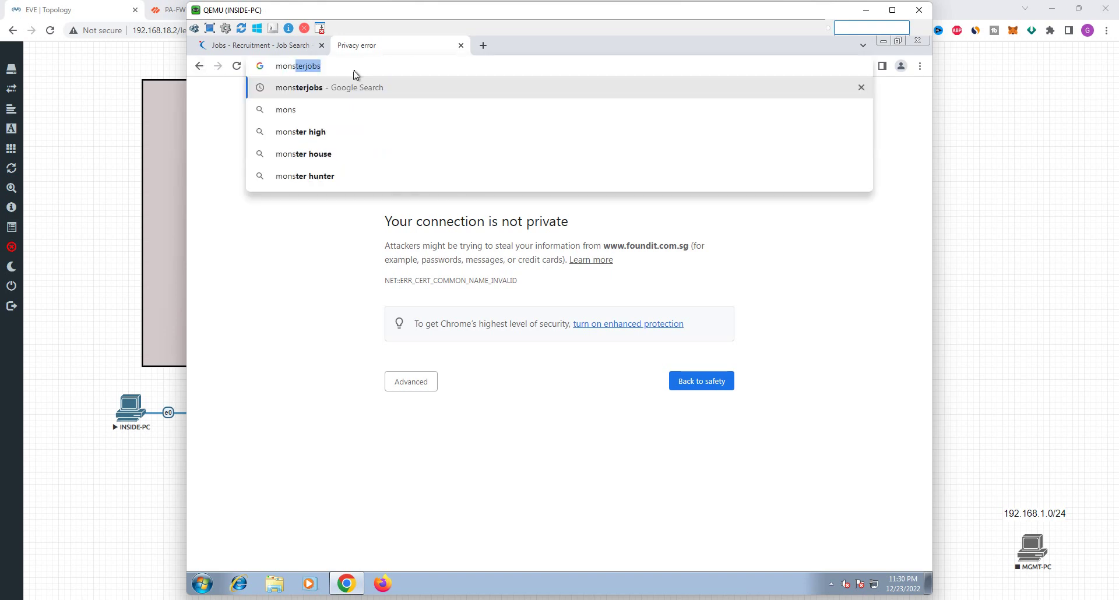
key("Return")
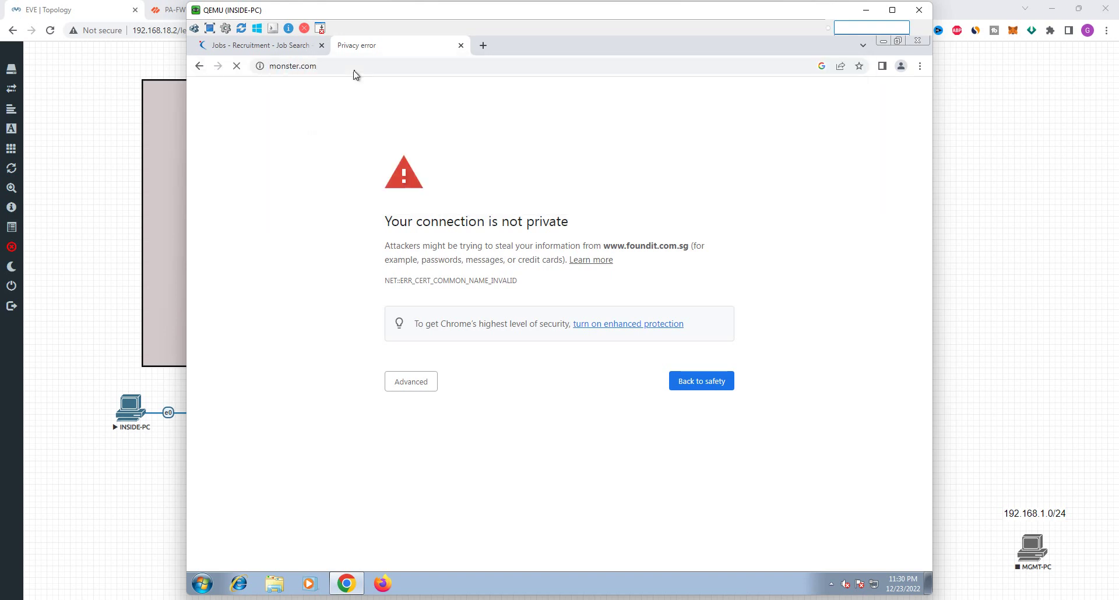
left_click(361, 69)
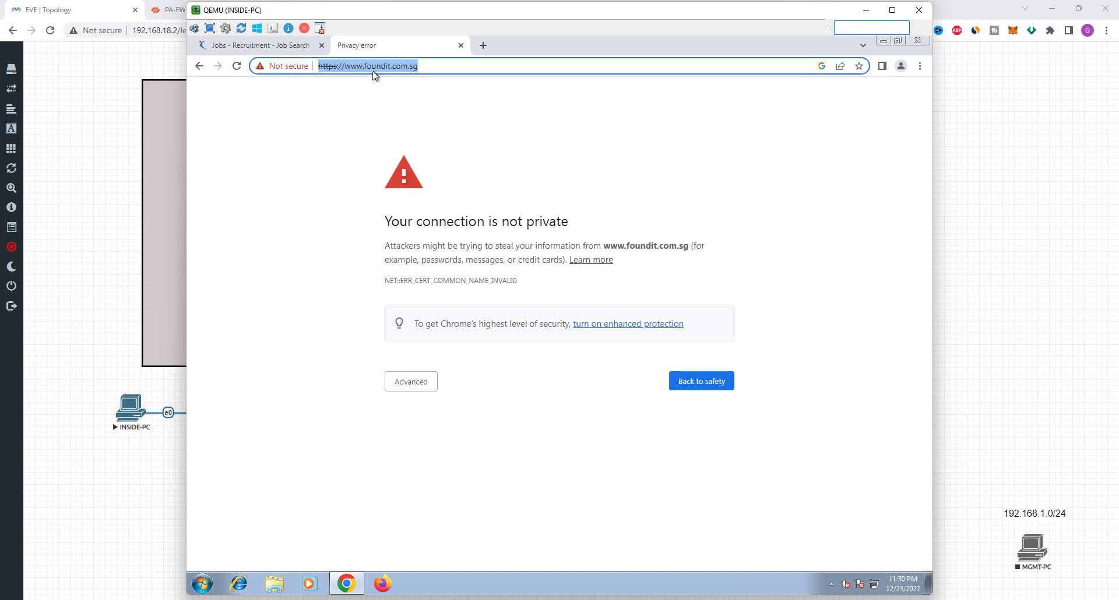
left_click(483, 46)
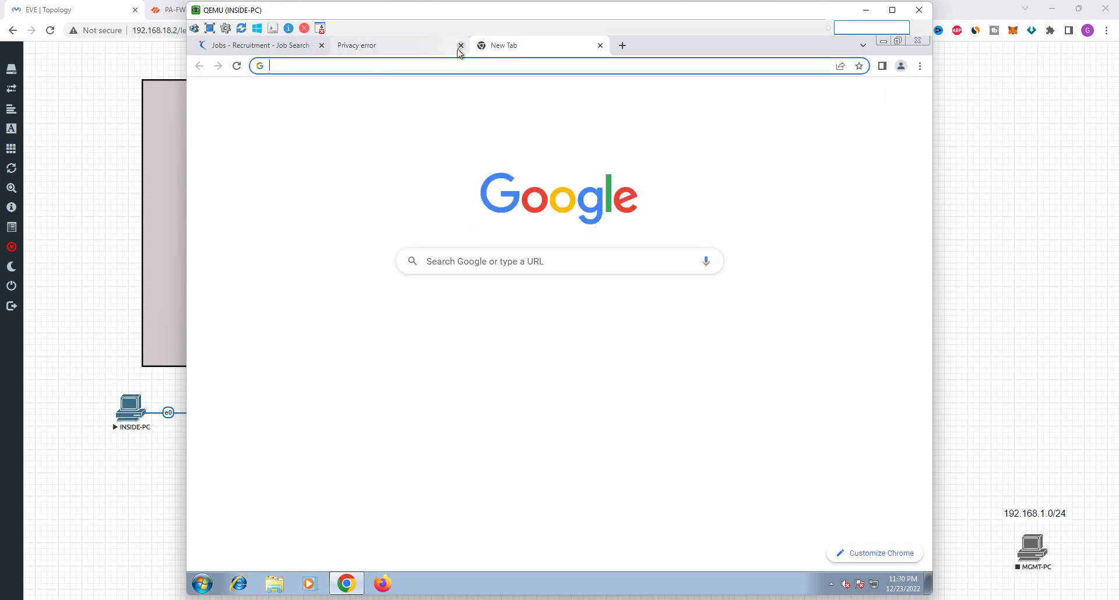
left_click(460, 47)
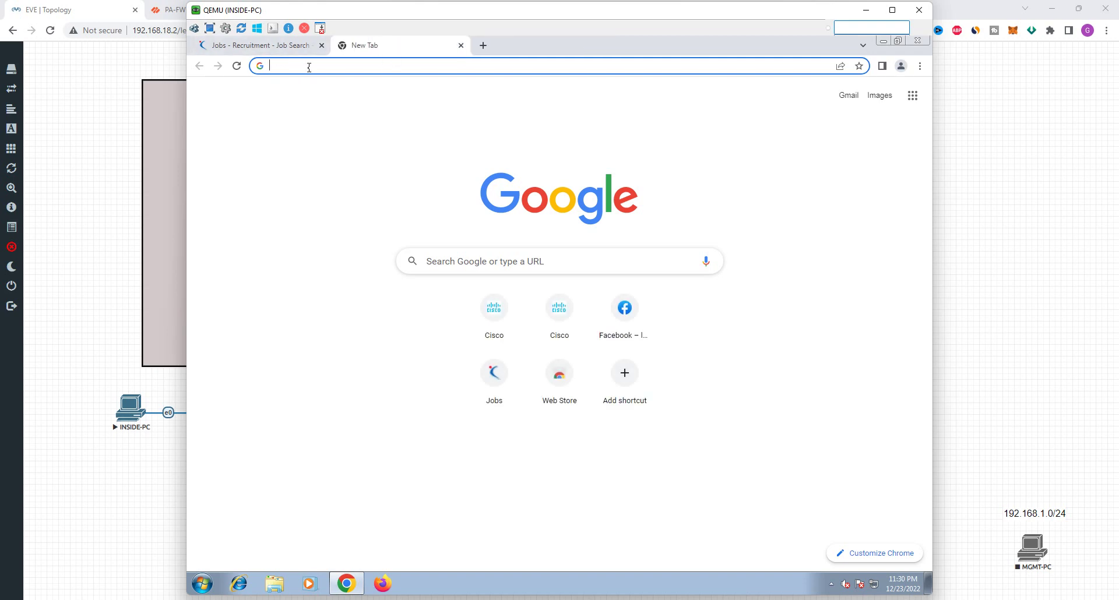
type("httpss")
key("BackSpace")
key("BackSpace")
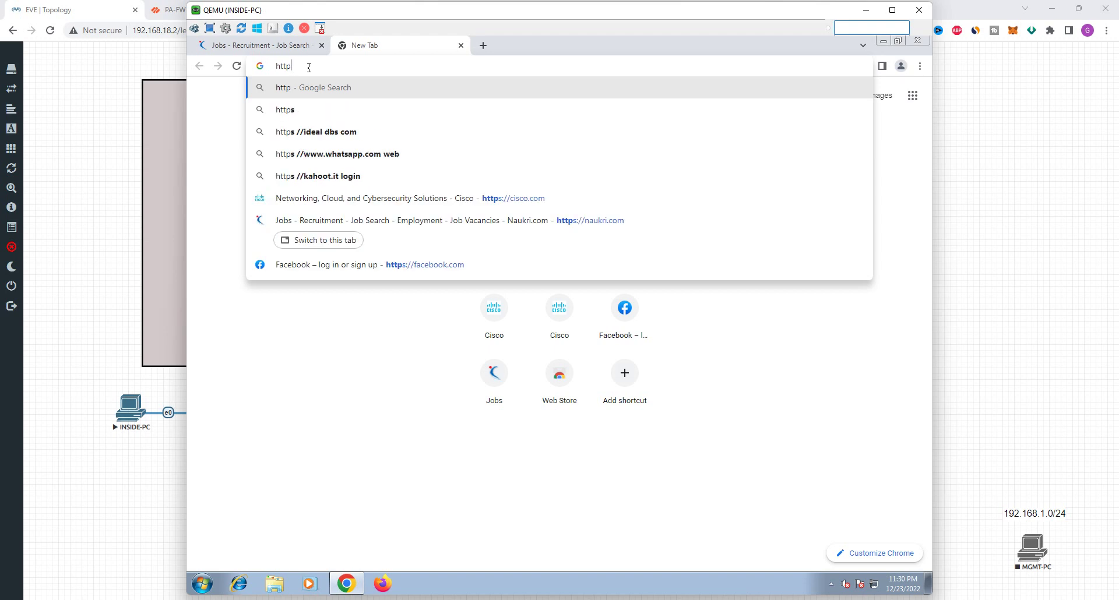
type("s://")
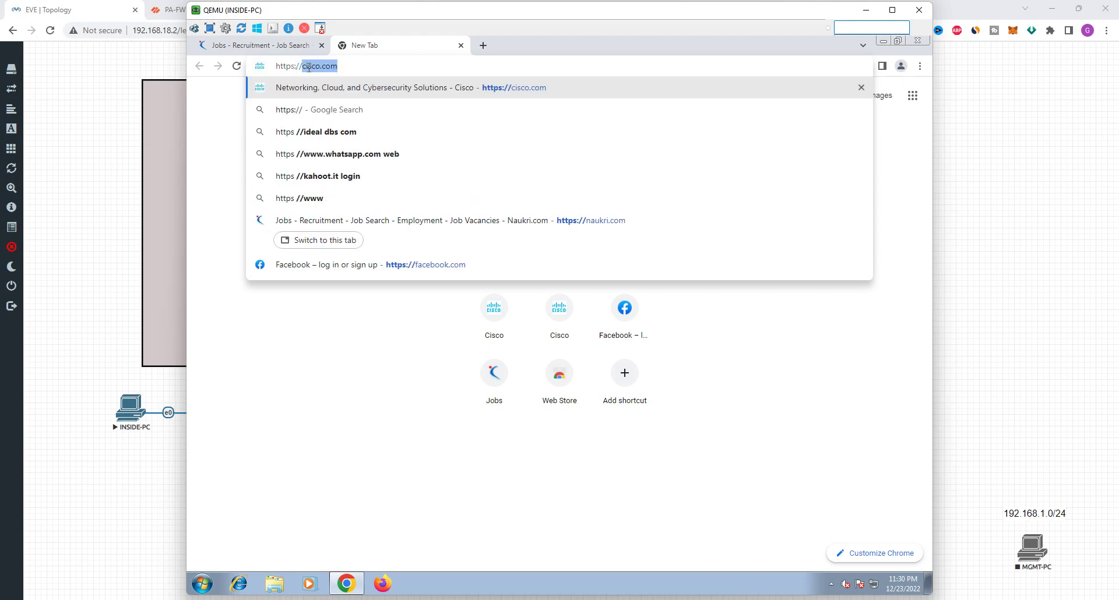
type("mosnster")
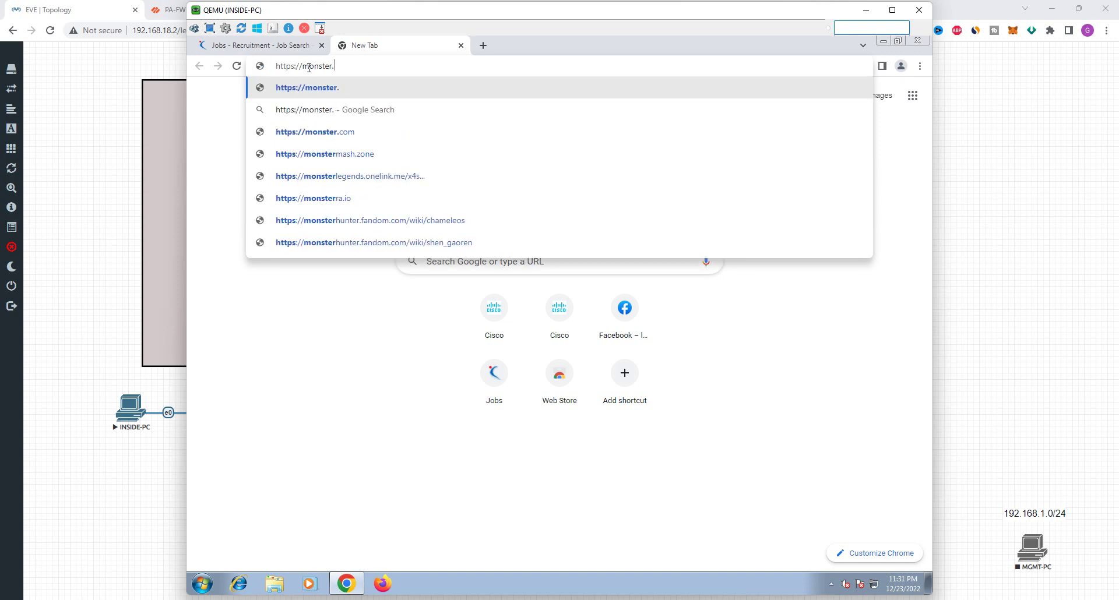
type(".cp")
key("BackSpace")
type("om")
key("Return")
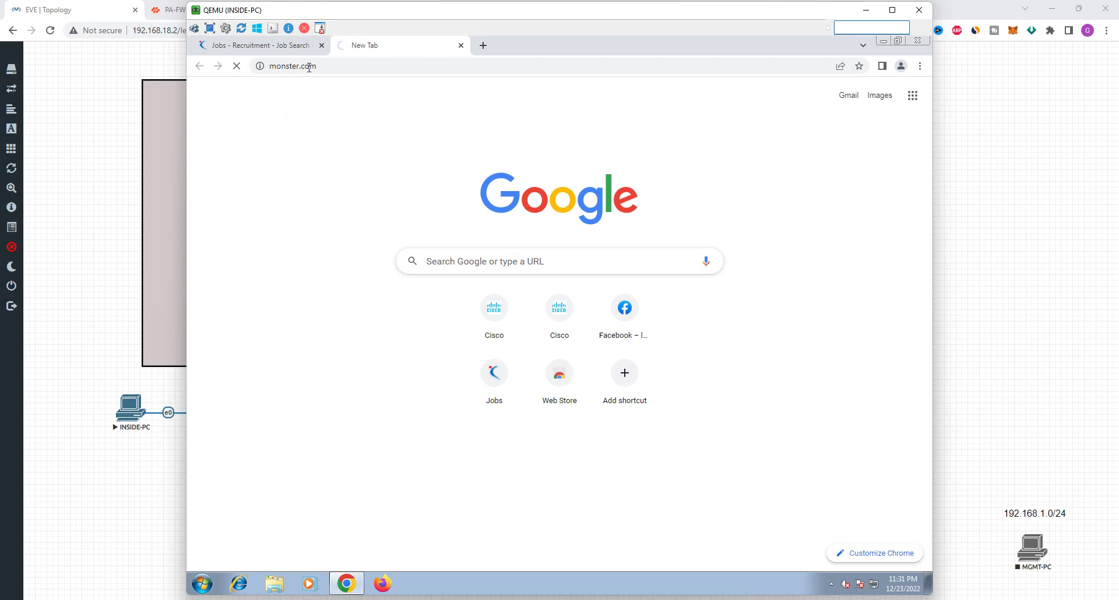
Step: Replace the privacy error tab with a new one and try to load monsterjobs.com there
left_click(483, 45)
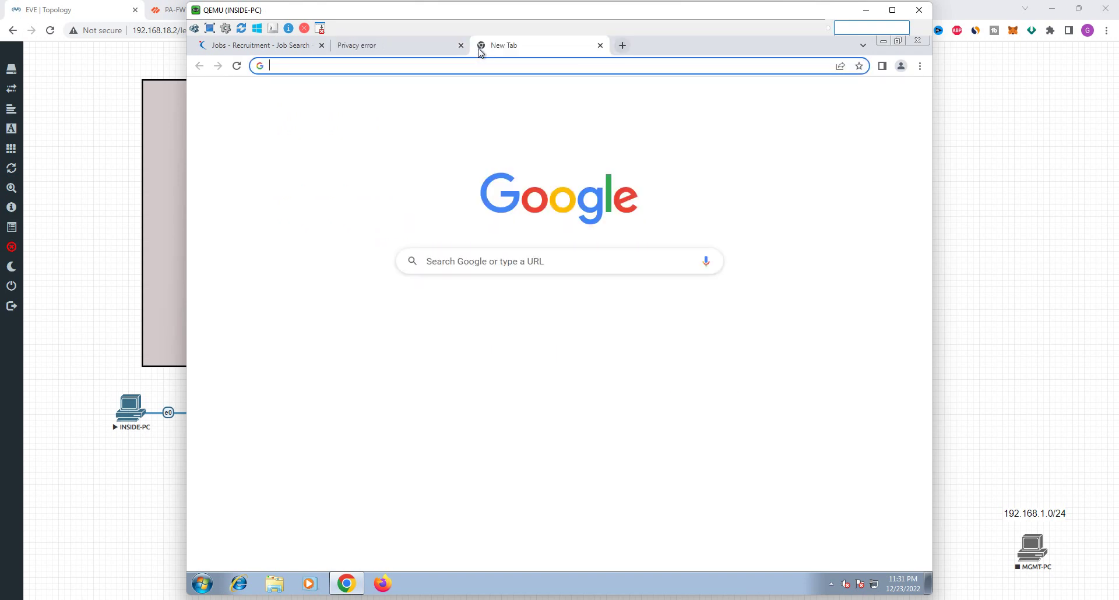
left_click(436, 49)
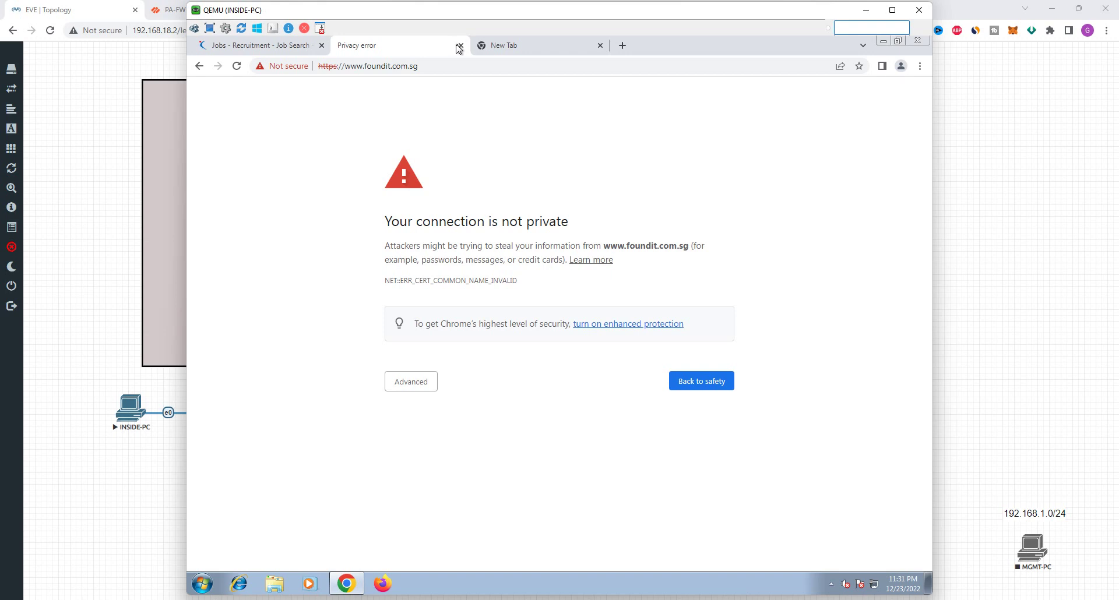
left_click(459, 46)
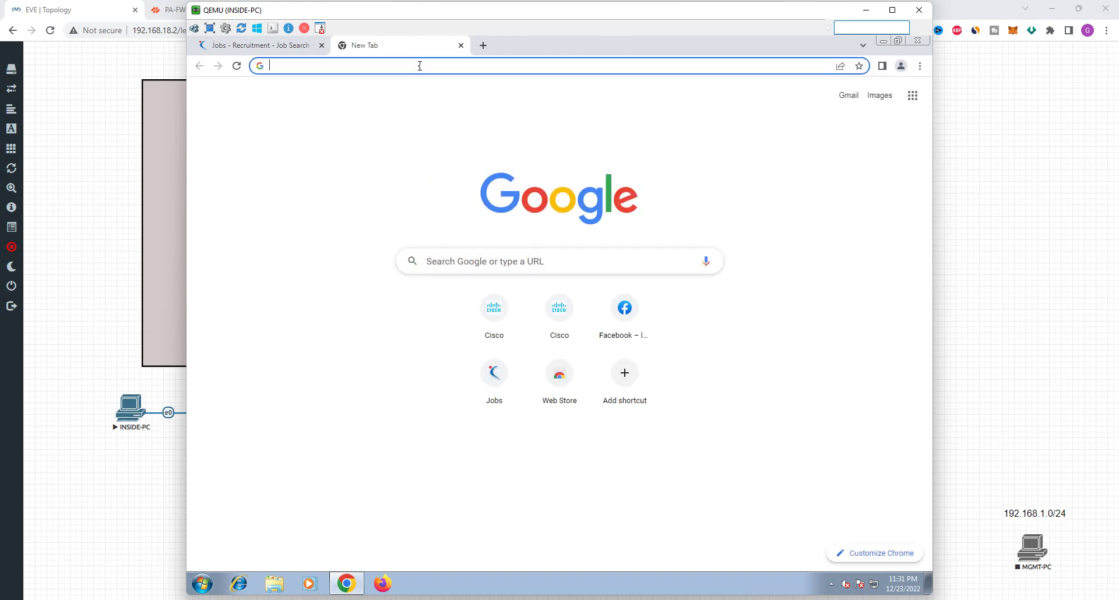
type("mons")
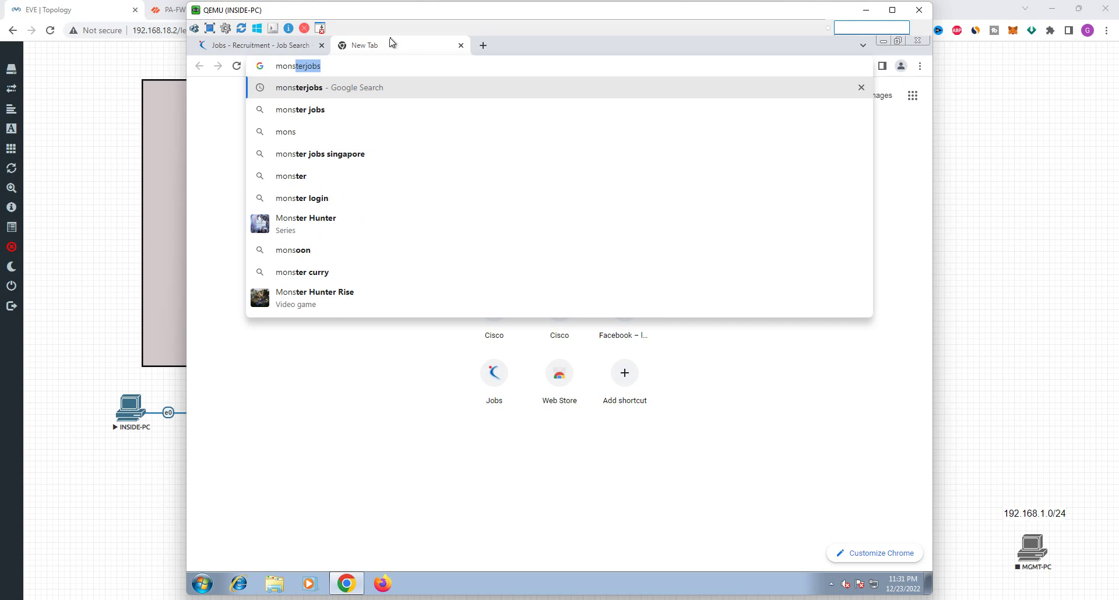
type("terjobs.com")
key("Return")
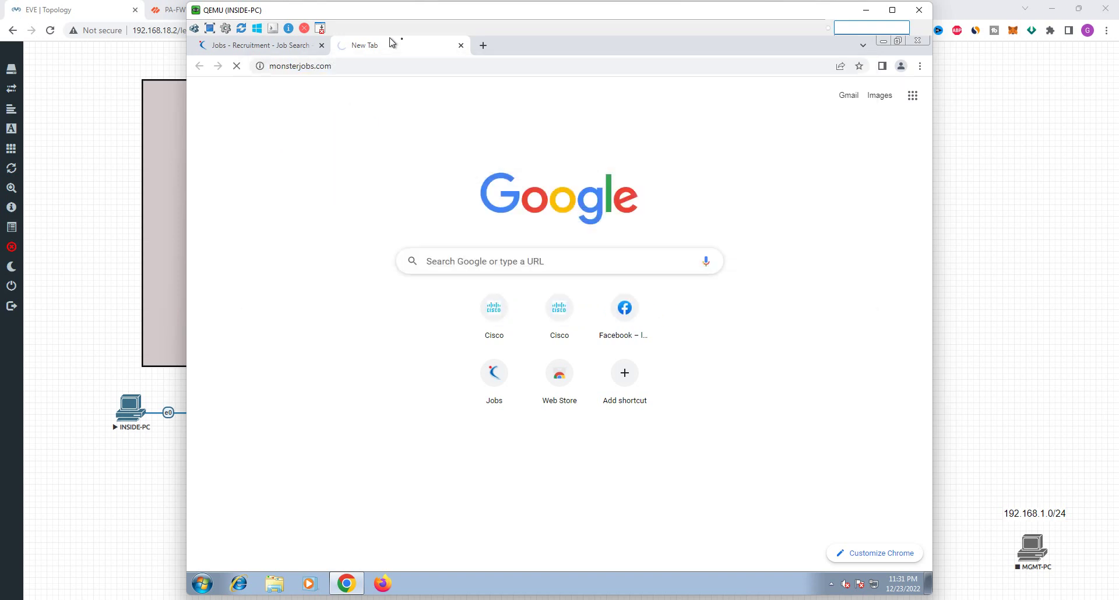
Step: Browse to naukrigulf.com in a new tab and close the privacy error tab
left_click(483, 44)
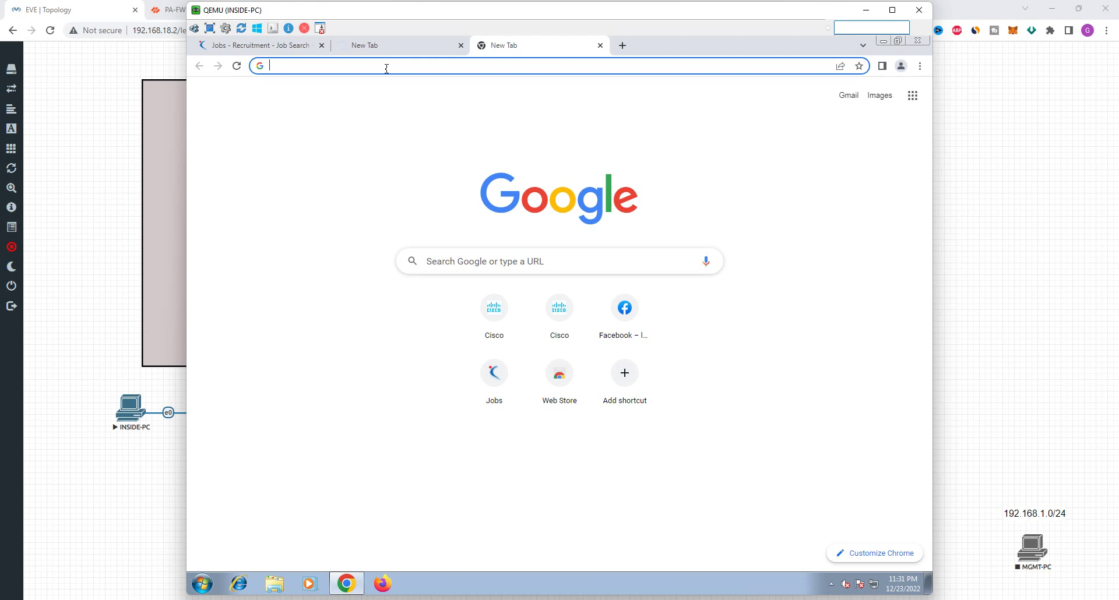
type("naukri")
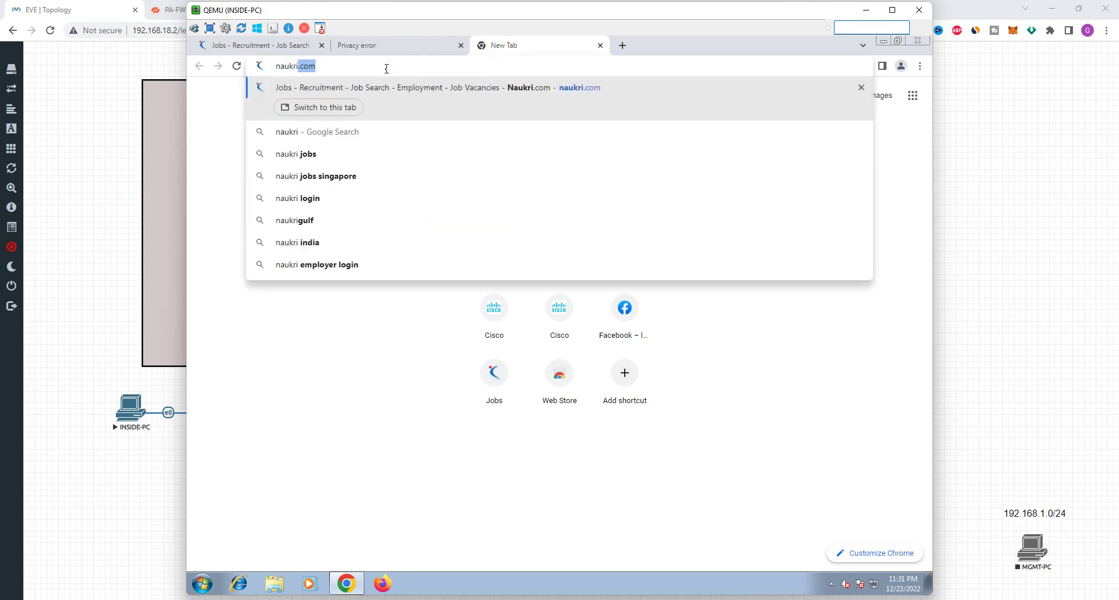
type("gulf.com")
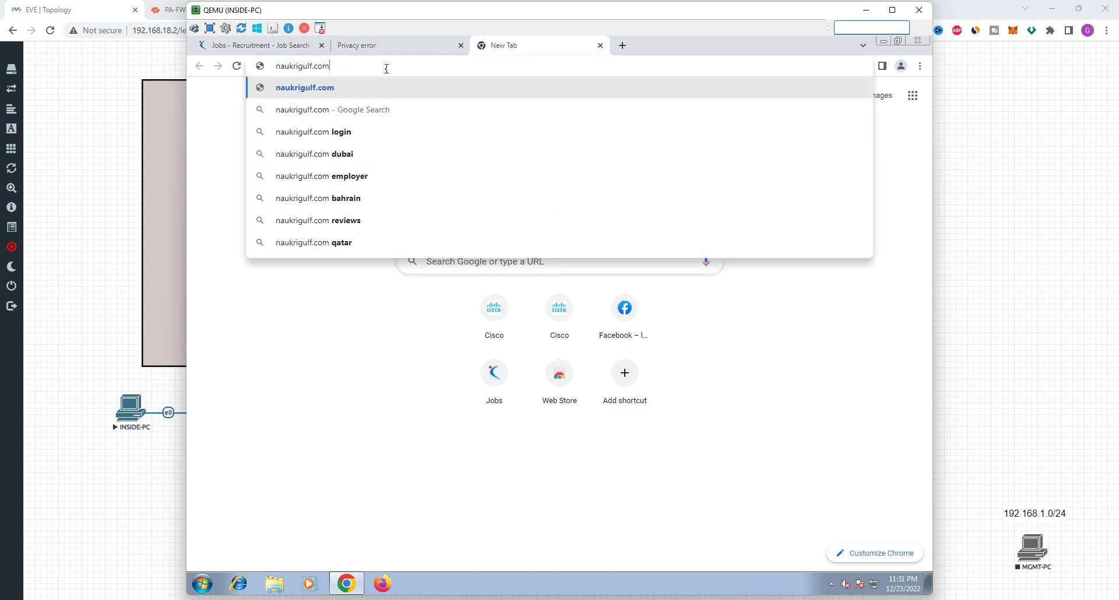
key("Return")
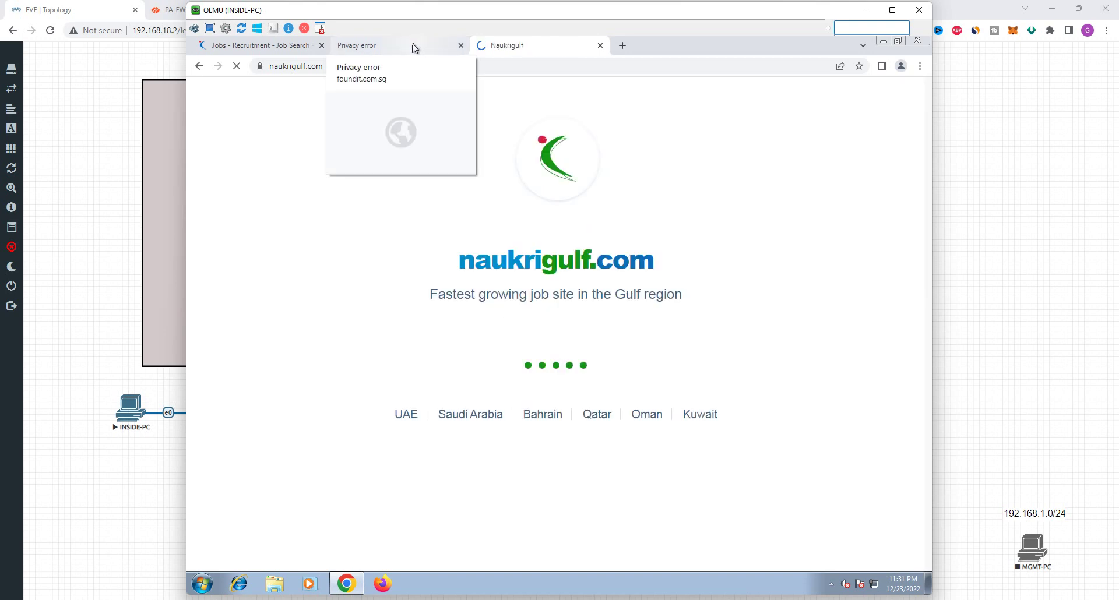
left_click(414, 46)
left_click(460, 45)
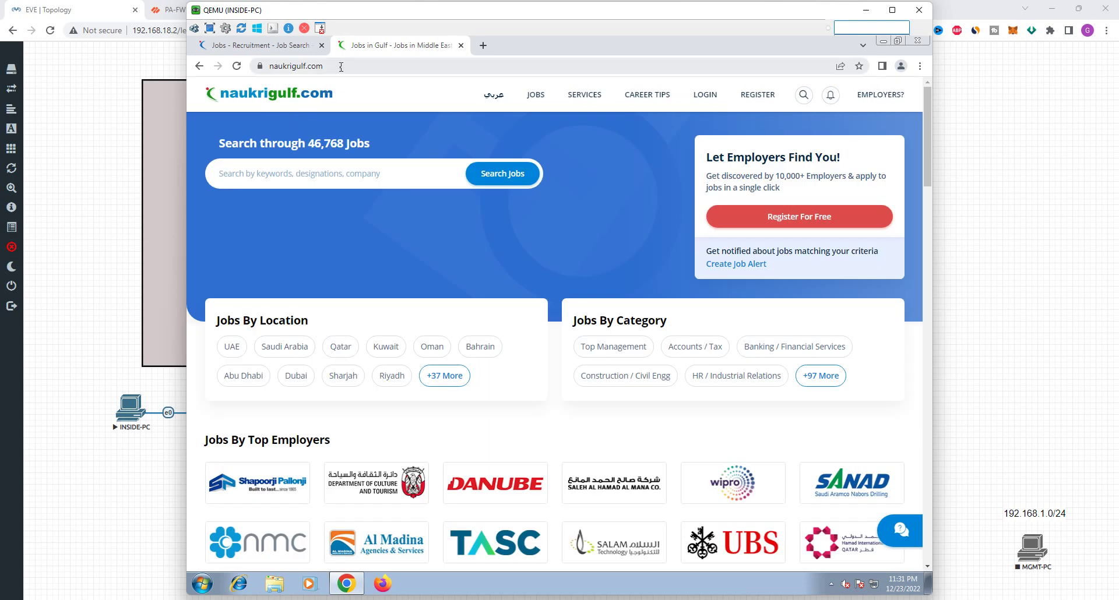
Step: Copy the naukrigulf.com address on INSIDE-PC and switch to the Palo Alto Networks Test A Site page
left_click(307, 67)
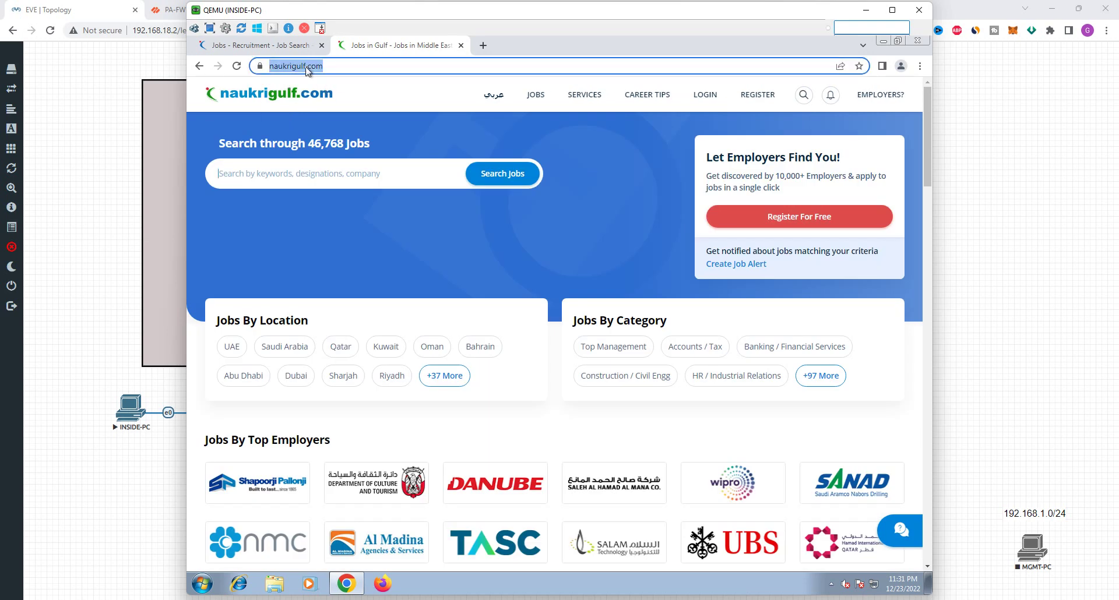
right_click(307, 67)
left_click(345, 111)
mouse_move(108, 75)
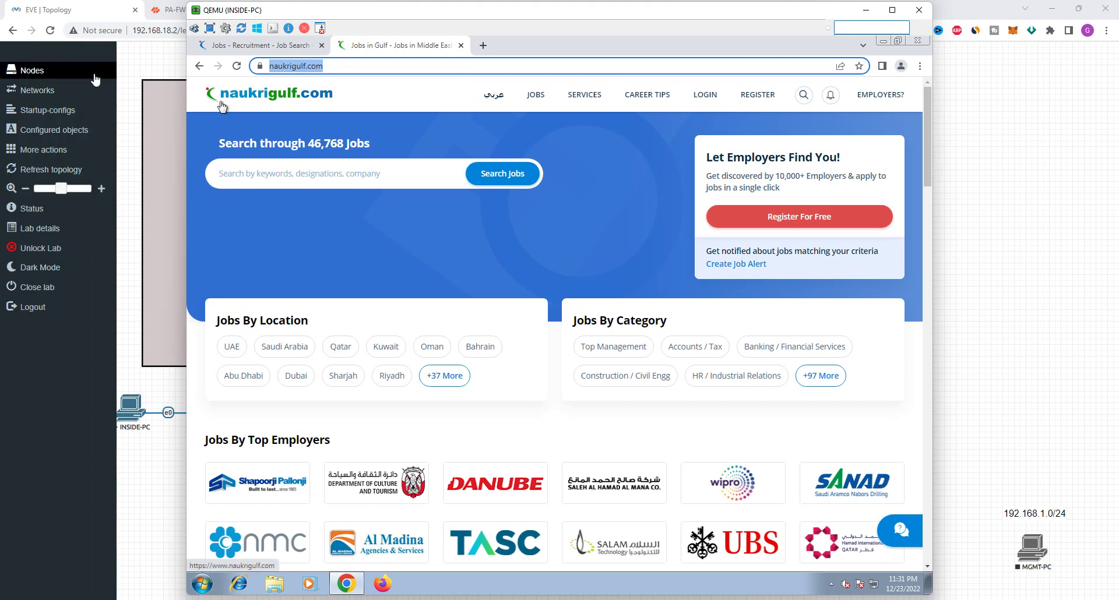
left_click(120, 49)
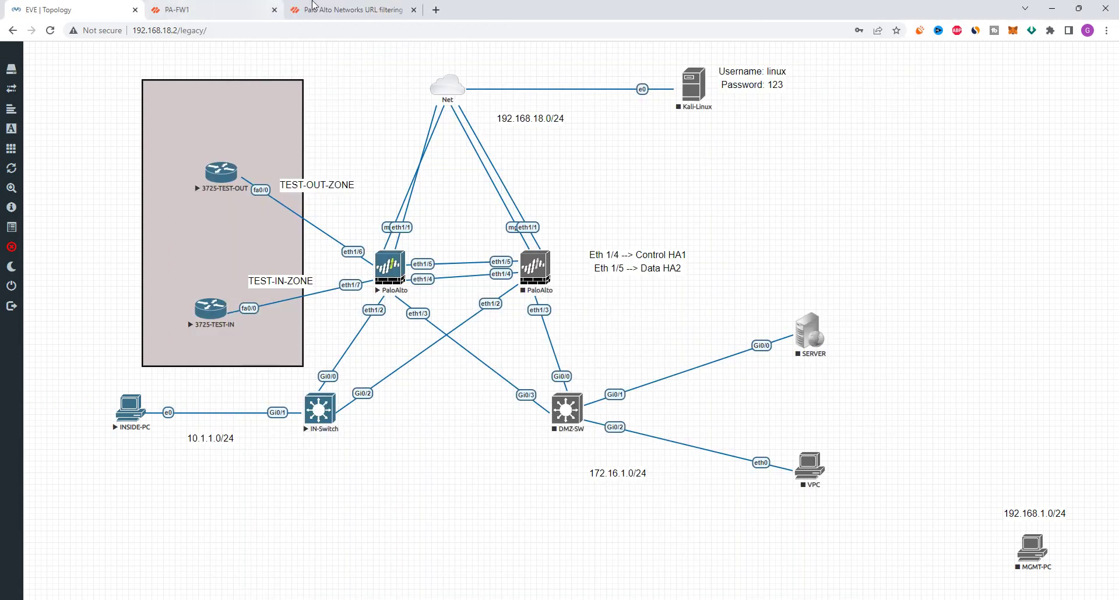
left_click(343, 10)
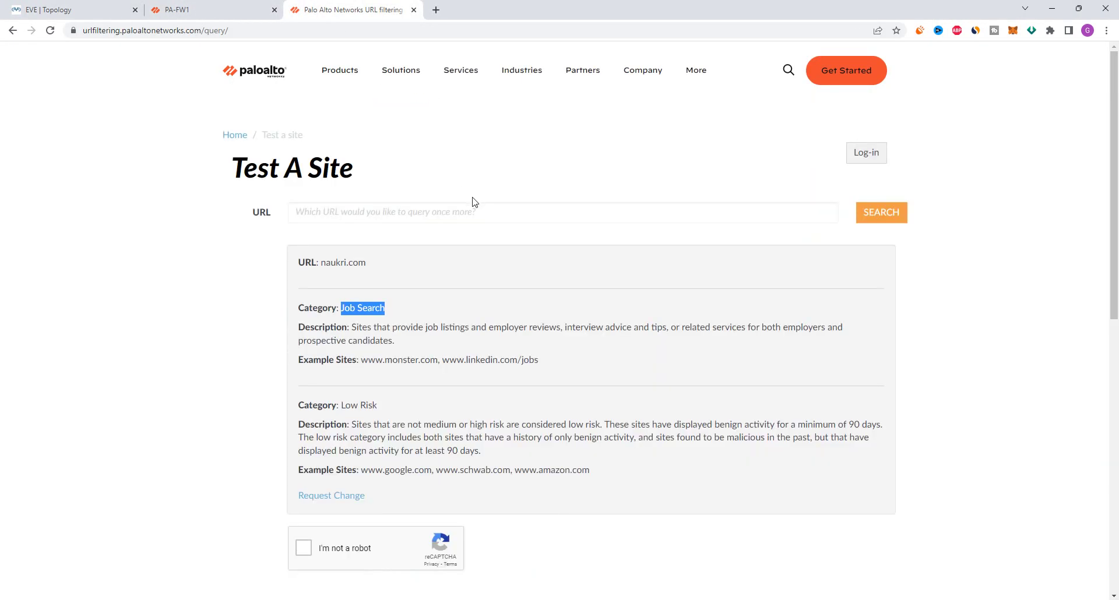
Step: Query naukriglulf.com on the Test A Site page and examine its URL category
left_click(463, 205)
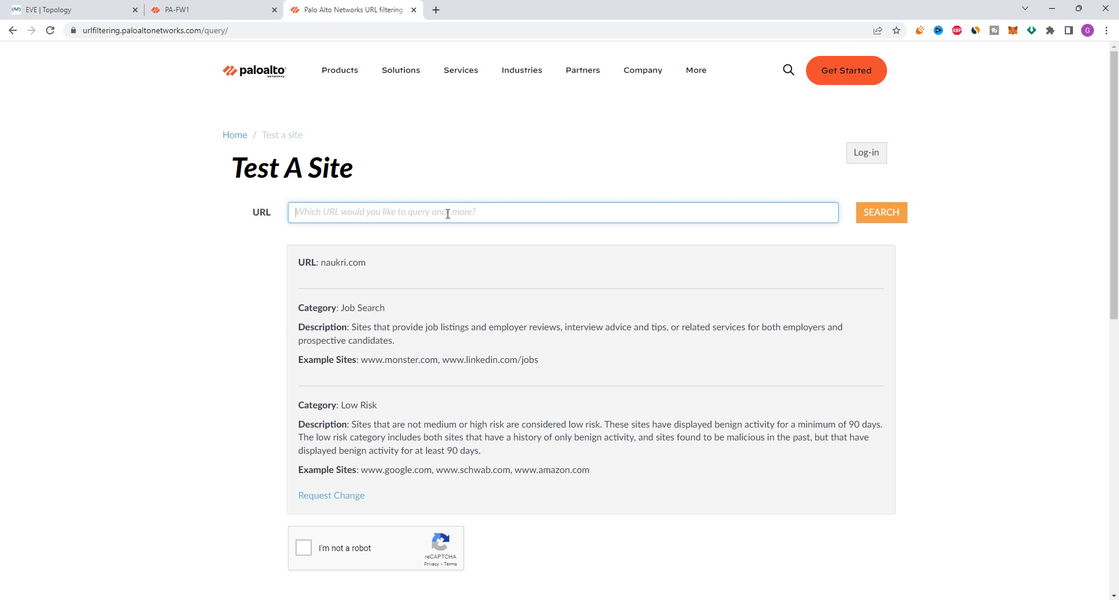
right_click(447, 213)
left_click(423, 208)
type("naukriglulf.com")
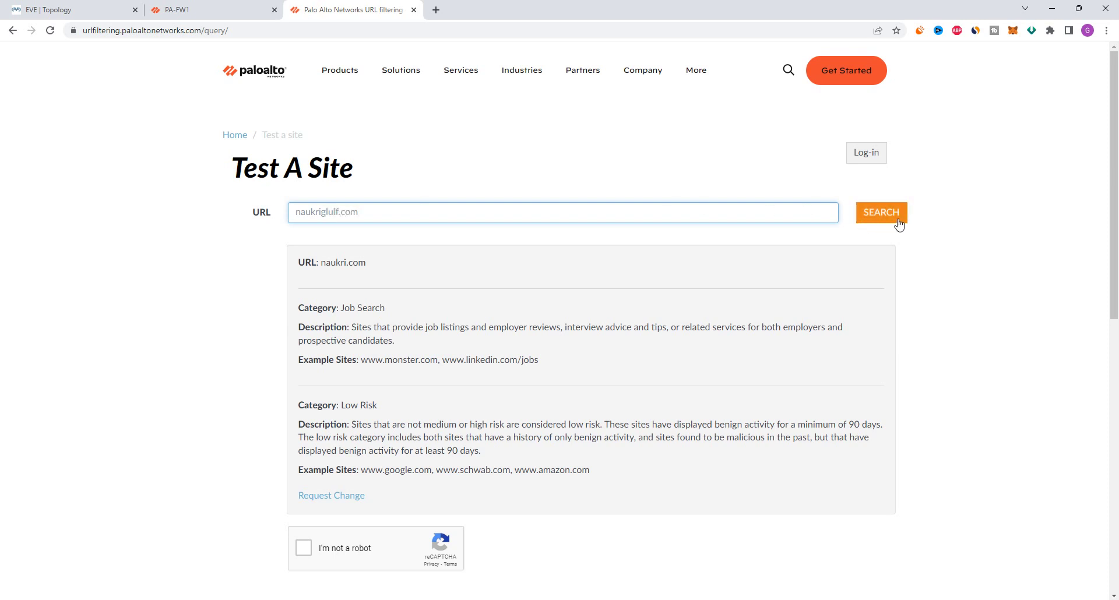
left_click(303, 547)
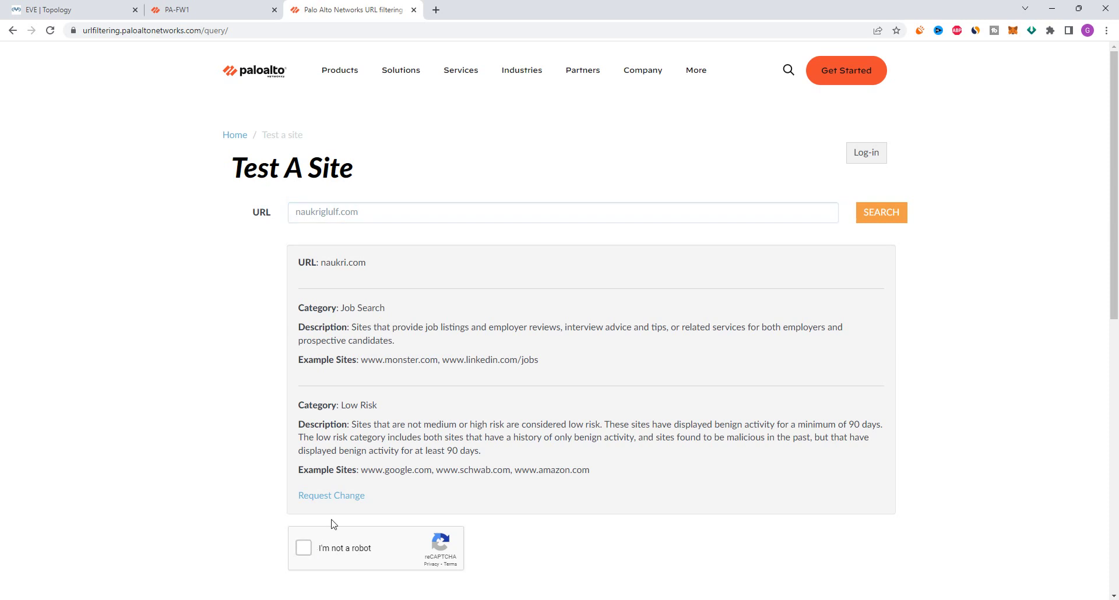
left_click(879, 217)
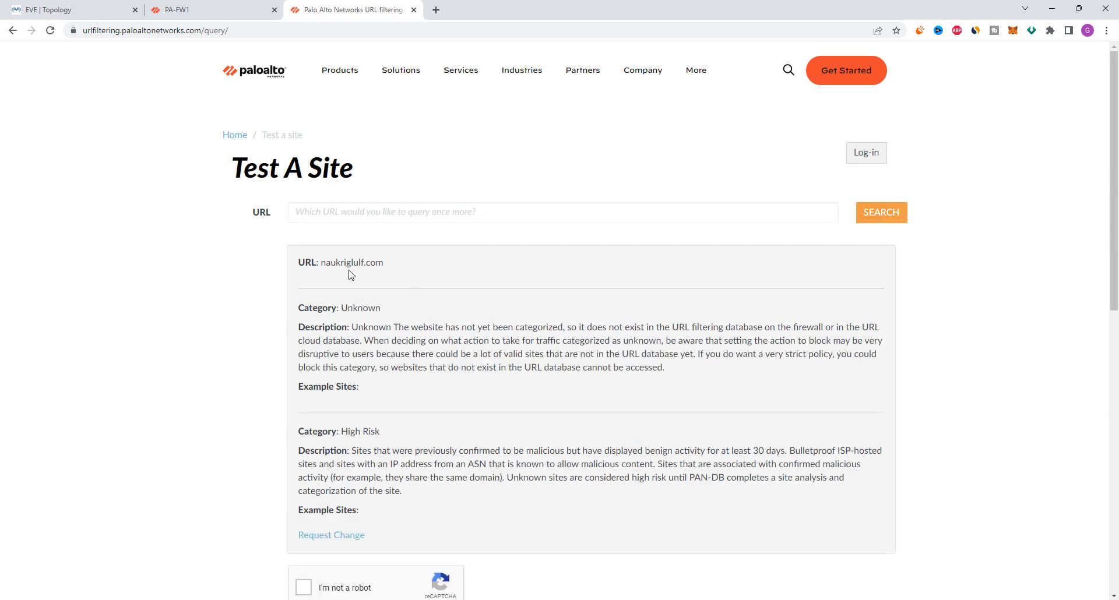
left_click_drag(344, 308, 382, 310)
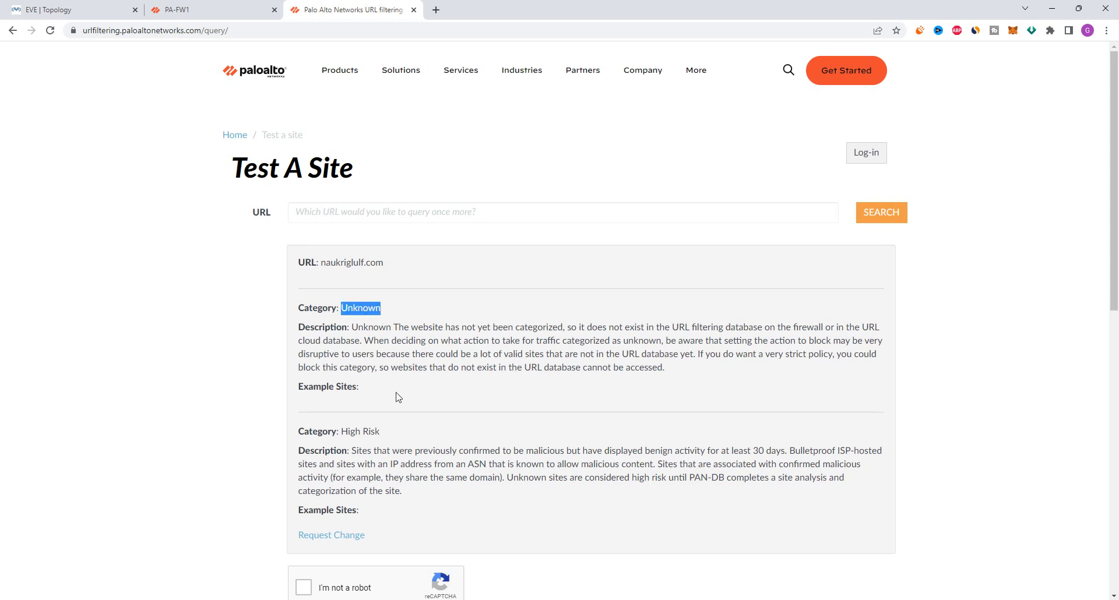
left_click_drag(330, 266, 374, 265)
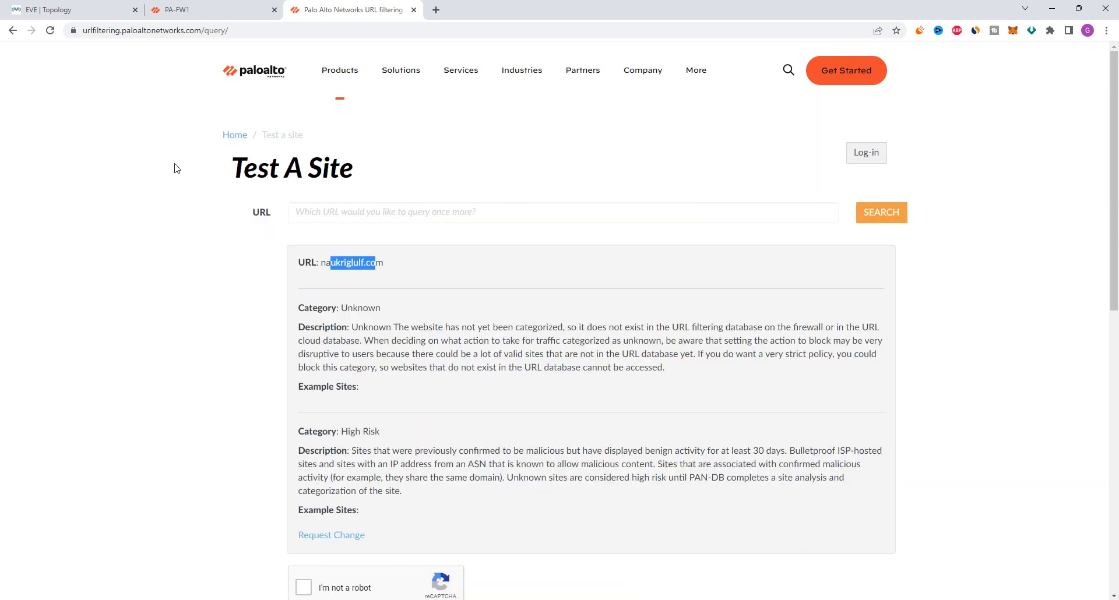
left_click(372, 219)
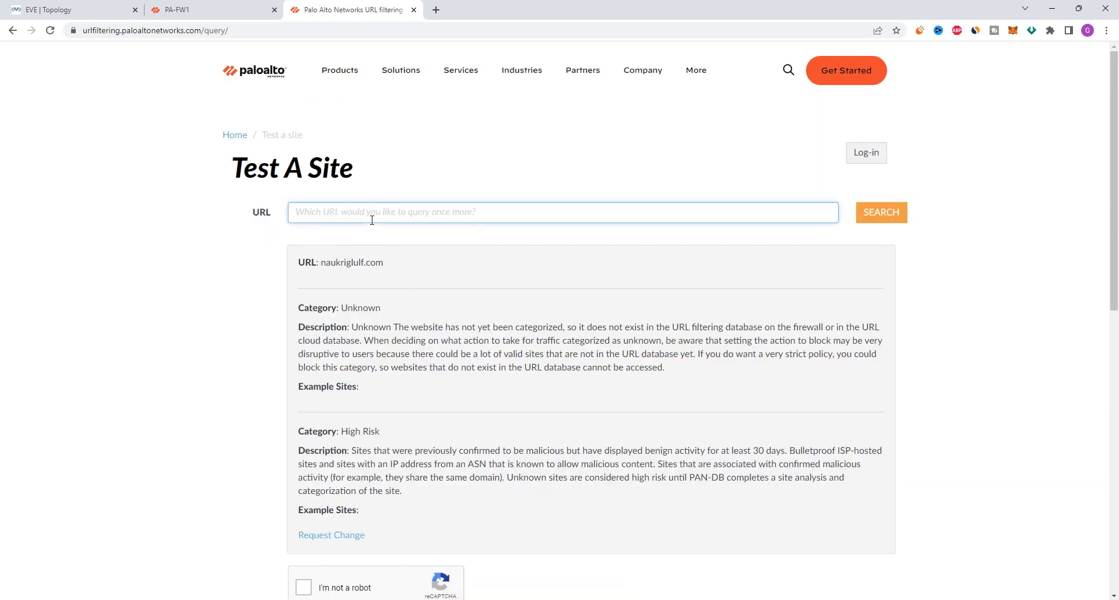
type("n")
key("BackSpace")
Step: Switch to Chrome on INSIDE-PC, browse to linkedin.com/jobs in a new tab and close the Naukrigulf tab
key("alt+Tab")
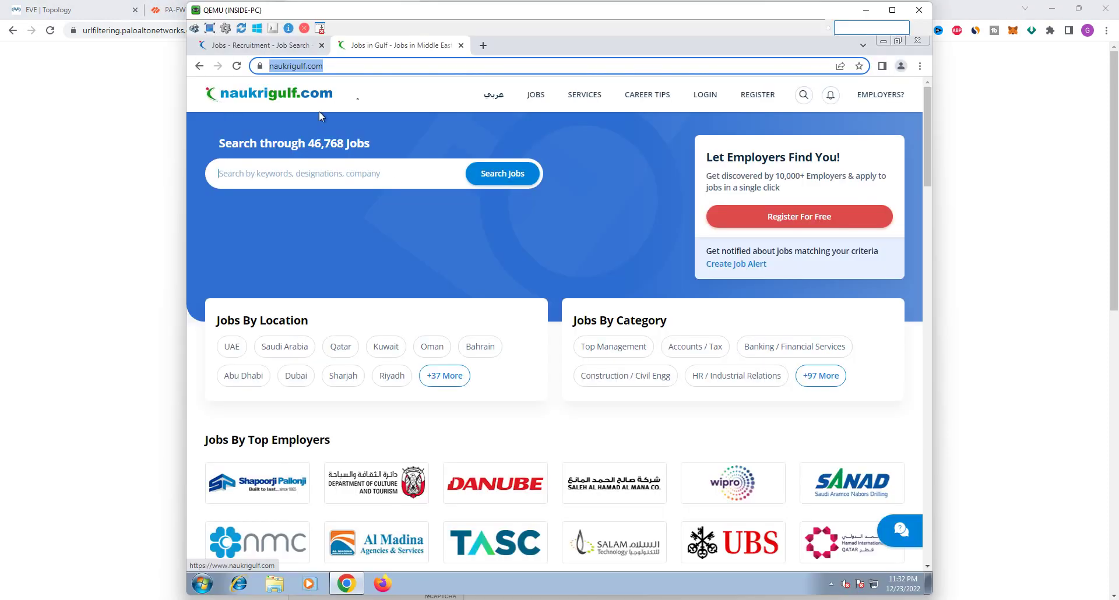
left_click(489, 47)
type("link")
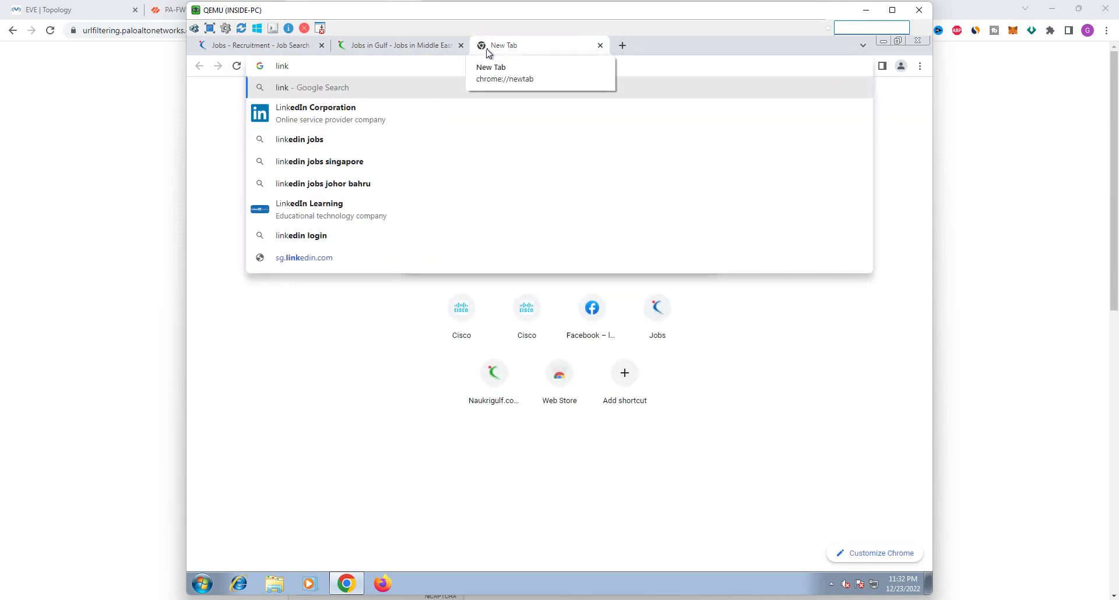
type("edin")
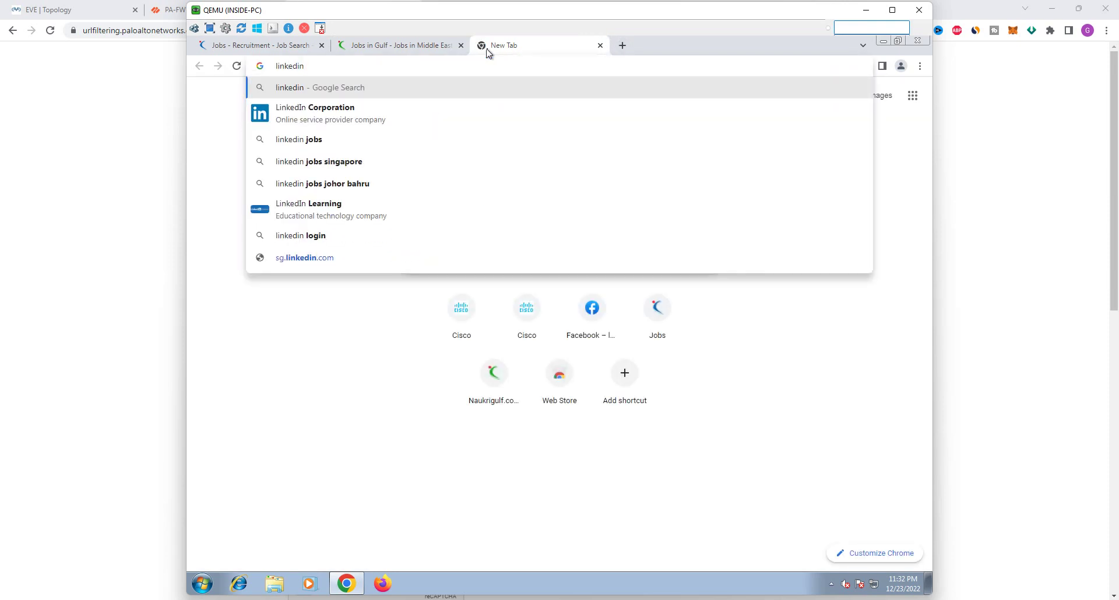
type(".com/j")
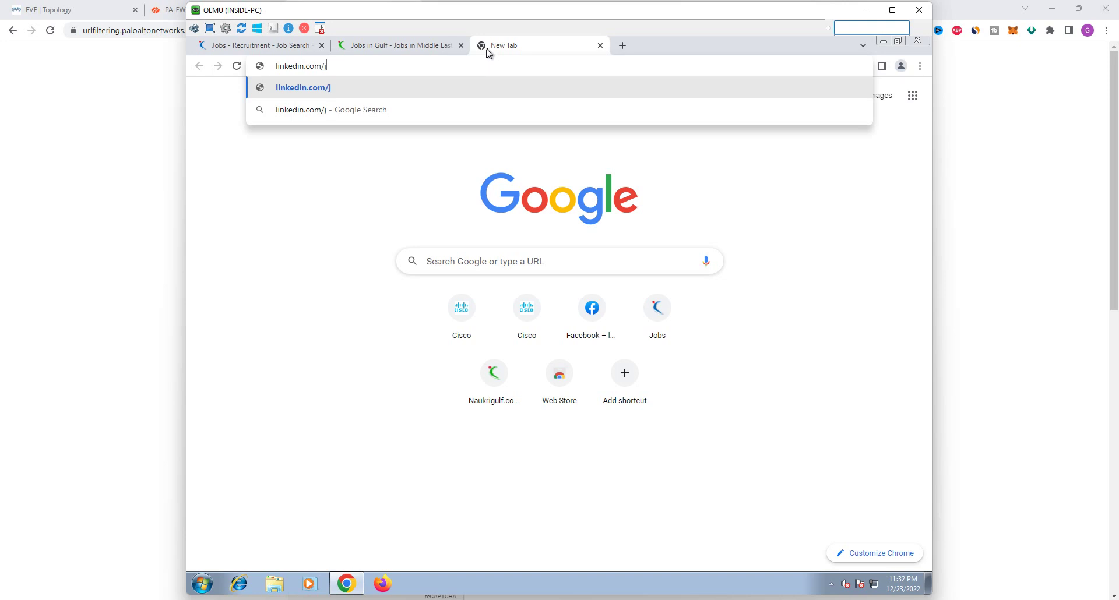
type("obs")
key("Return")
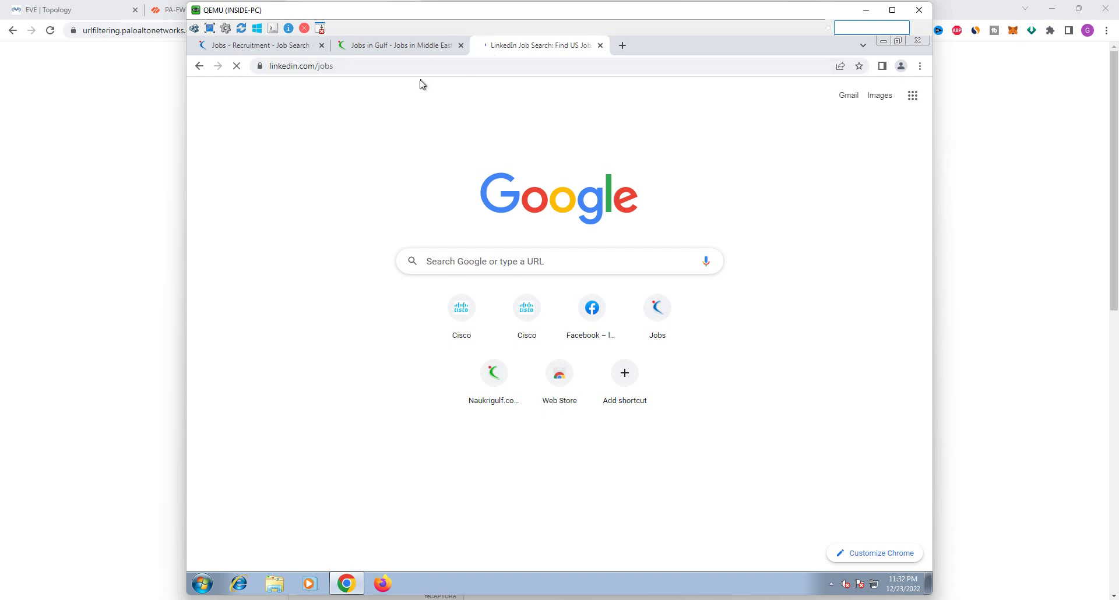
left_click(460, 46)
Step: Switch to the Palo Alto Networks Test A Site page, query linkedin.com/jobs and examine its URL category
left_click(315, 68)
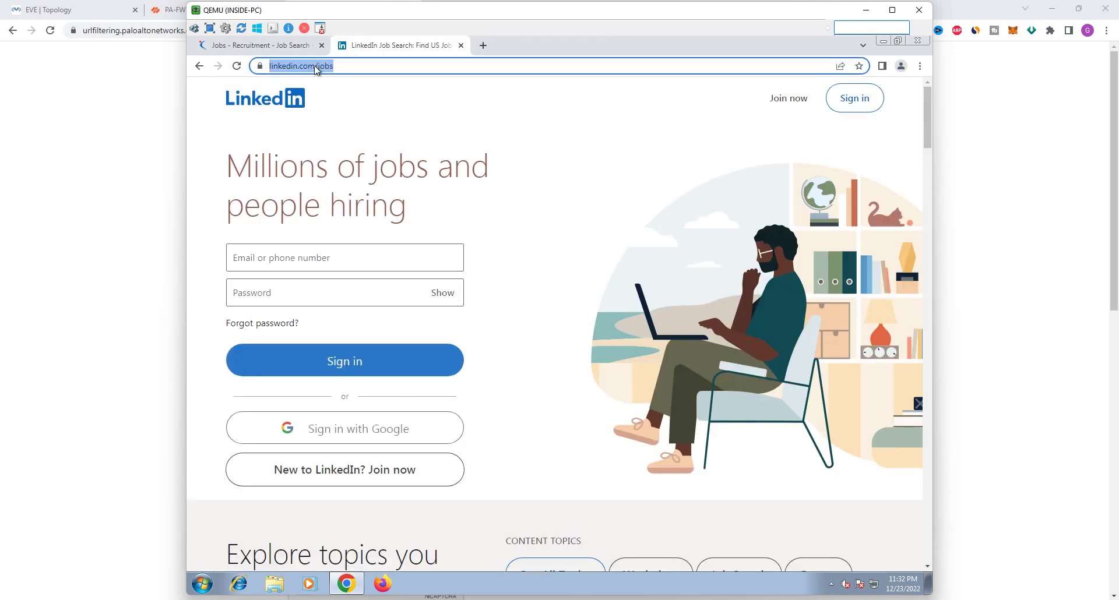
left_click(170, 9)
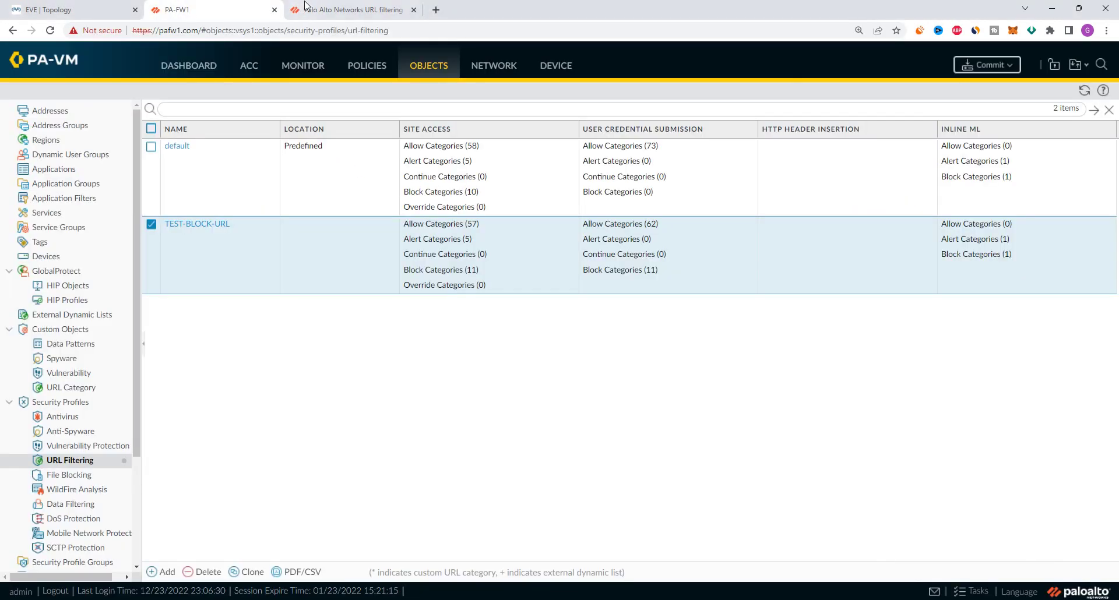
left_click(346, 10)
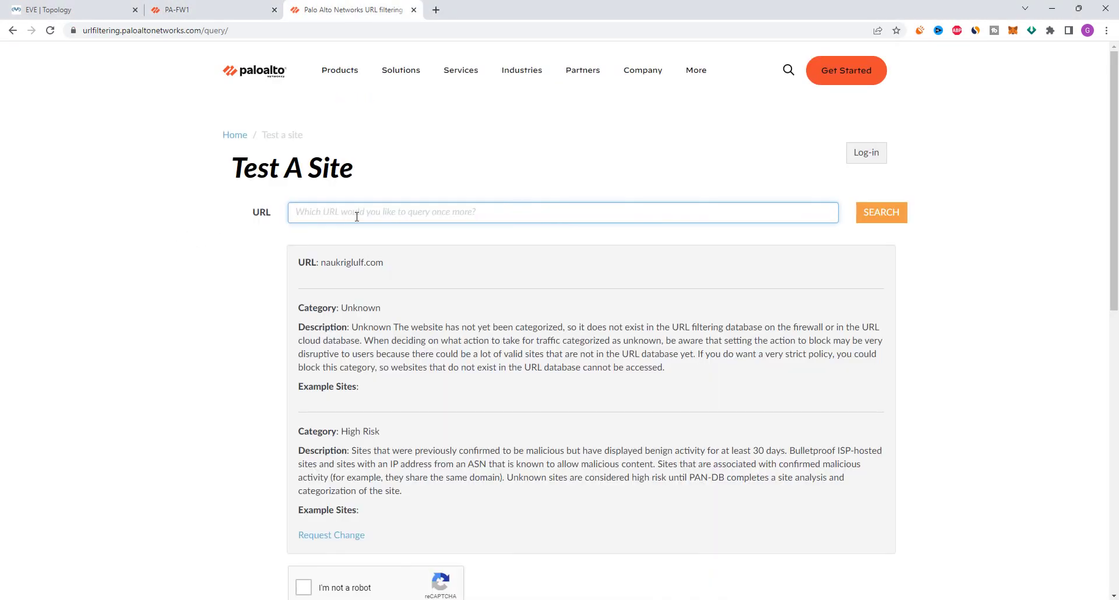
type("linkedin.com/jobs")
key("Return")
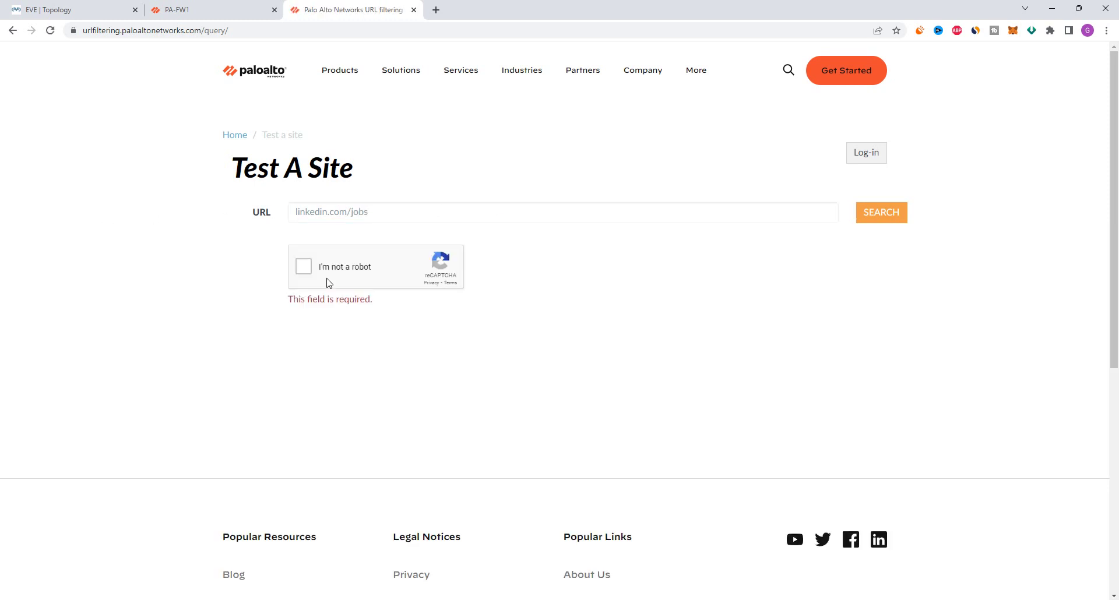
left_click(309, 279)
left_click(871, 221)
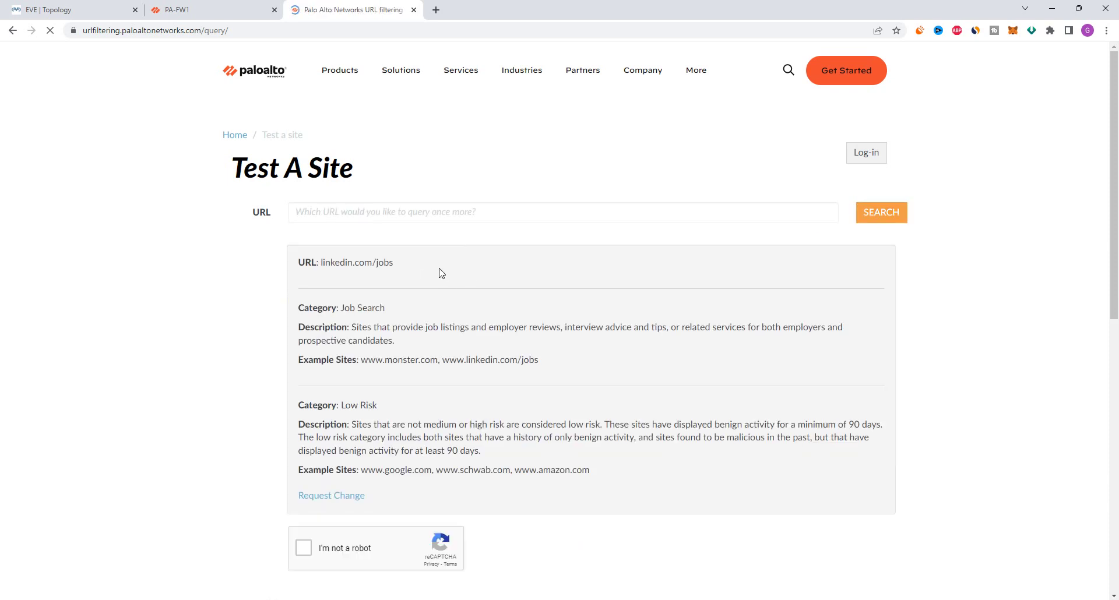
left_click_drag(344, 309, 407, 309)
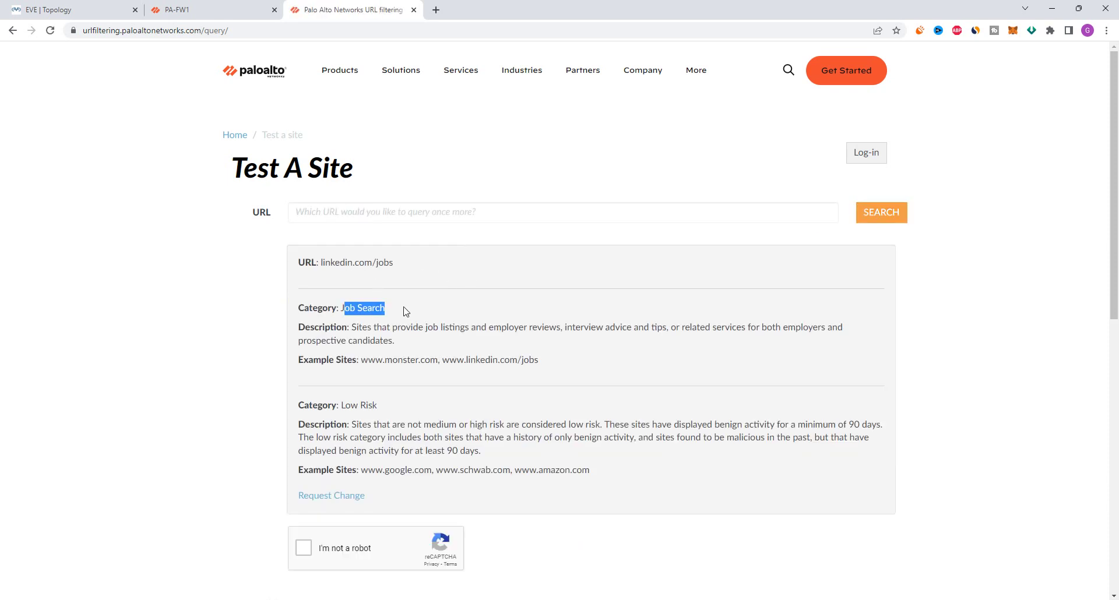
Step: Review the open Naukri and LinkedIn tabs on INSIDE-PC and return to the firewall's URL Filtering profiles
left_click(191, 7)
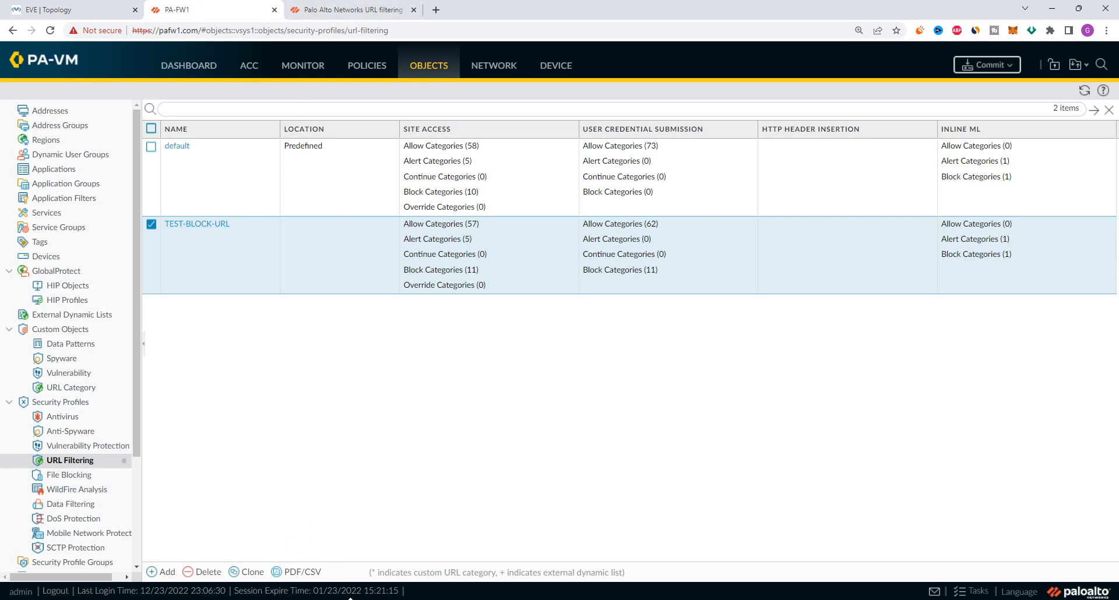
key("alt+Tab")
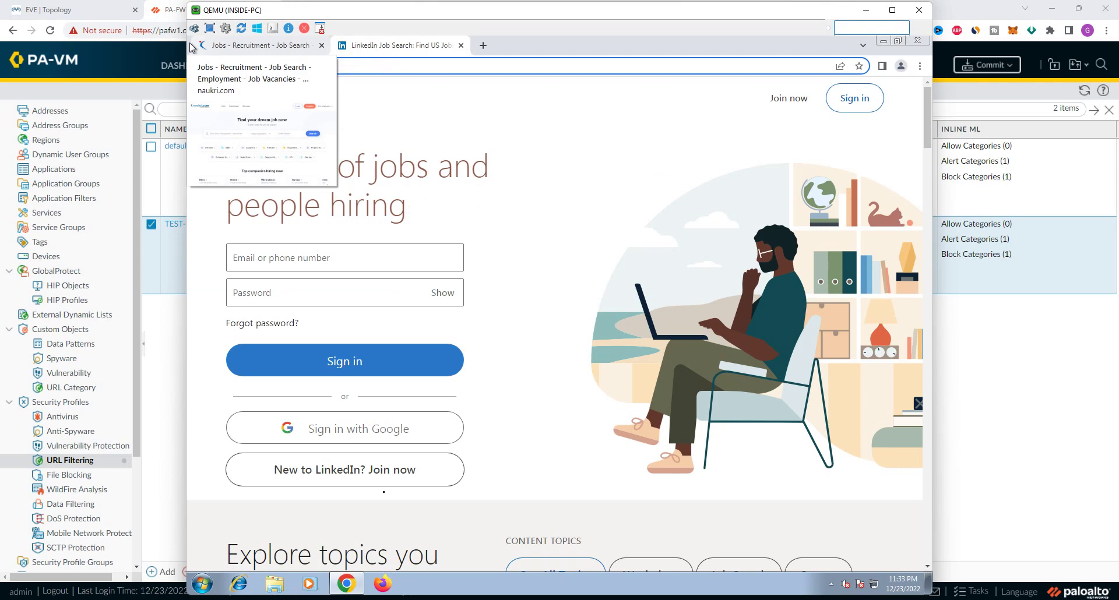
left_click(230, 47)
left_click(356, 45)
left_click(163, 348)
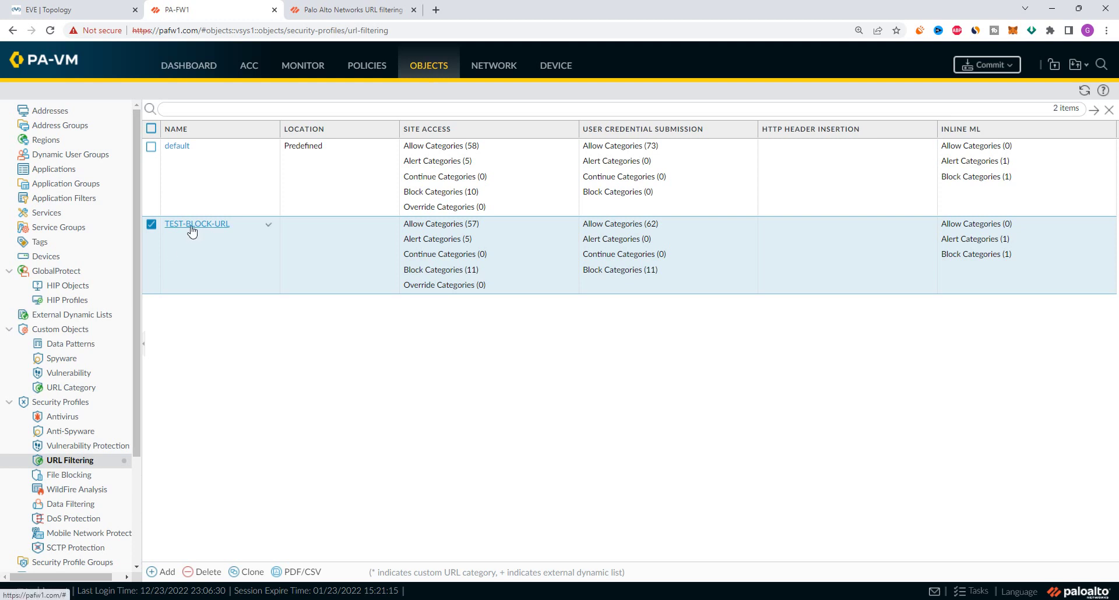
Step: Open the firewall's security policies and disable the TEST-IN-to_OUT rule
left_click(358, 69)
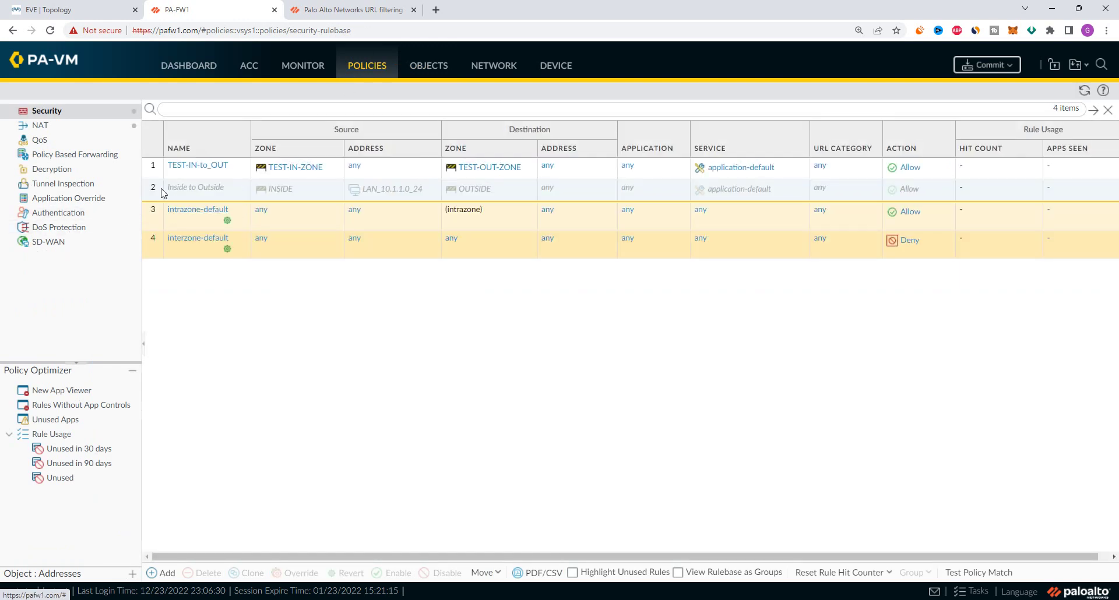
left_click(157, 173)
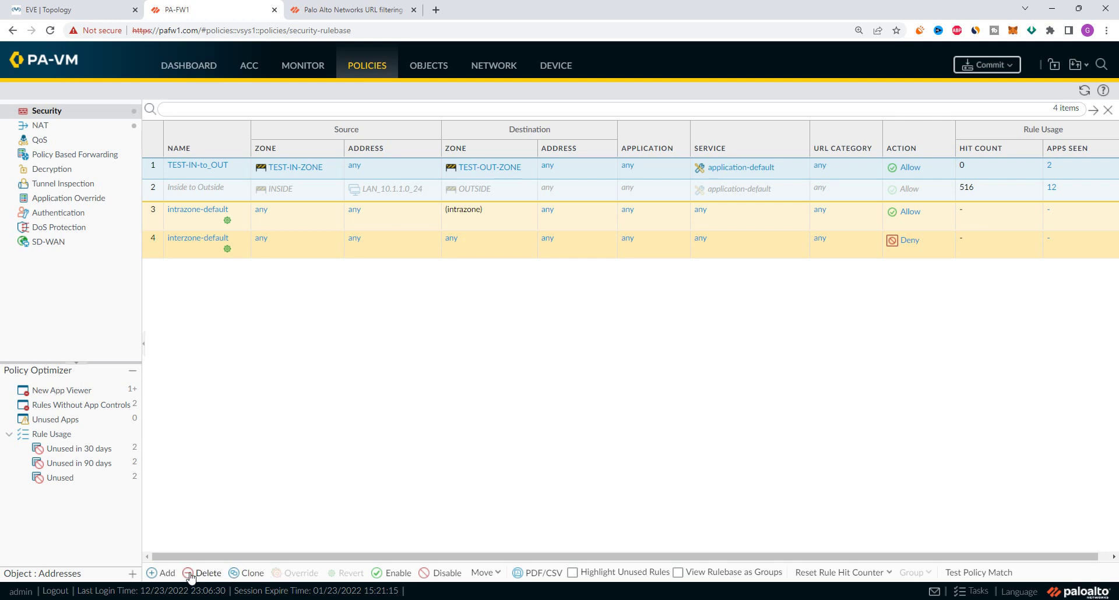
left_click(446, 574)
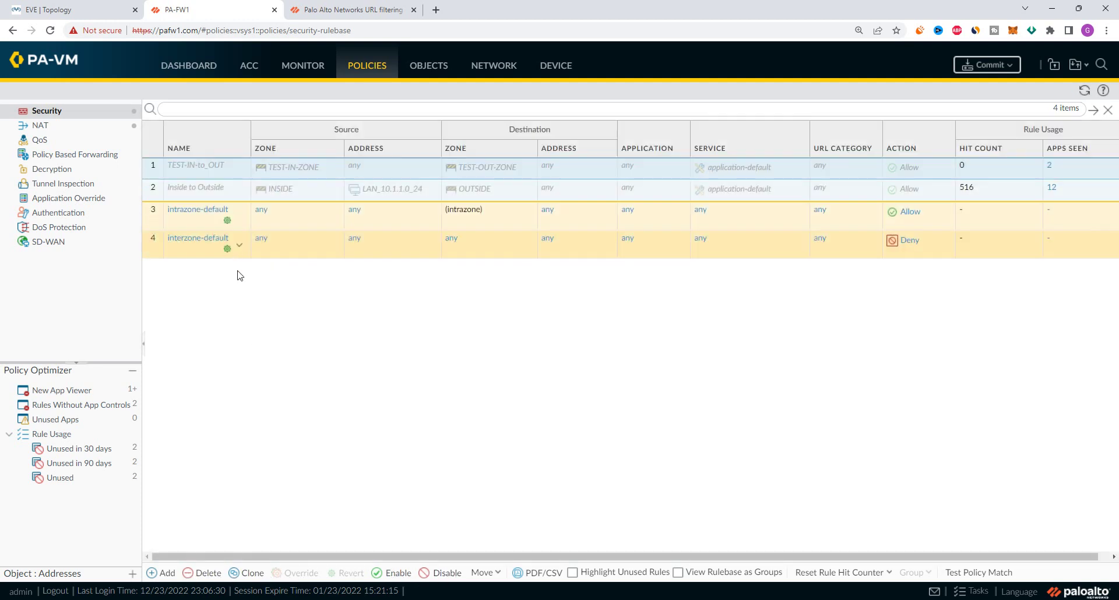
Step: Switch to the EVE topology and capture a new snip of the network diagram with Snipping Tool
key("ctrl+1")
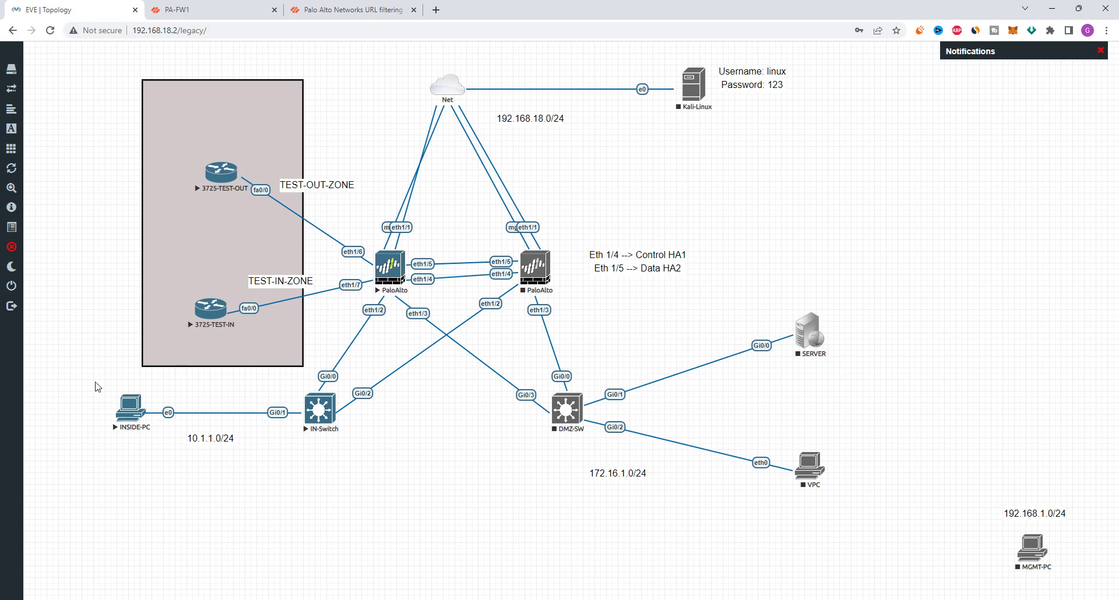
left_click_drag(94, 380, 376, 474)
left_click(363, 473)
key("alt+Tab")
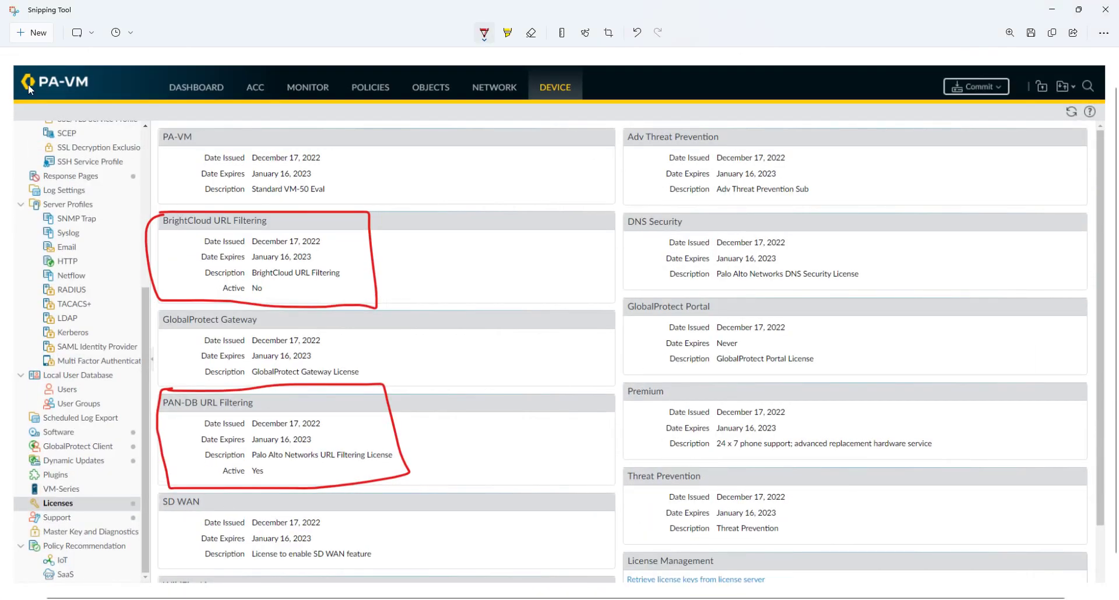
left_click(32, 32)
left_click_drag(56, 77, 931, 529)
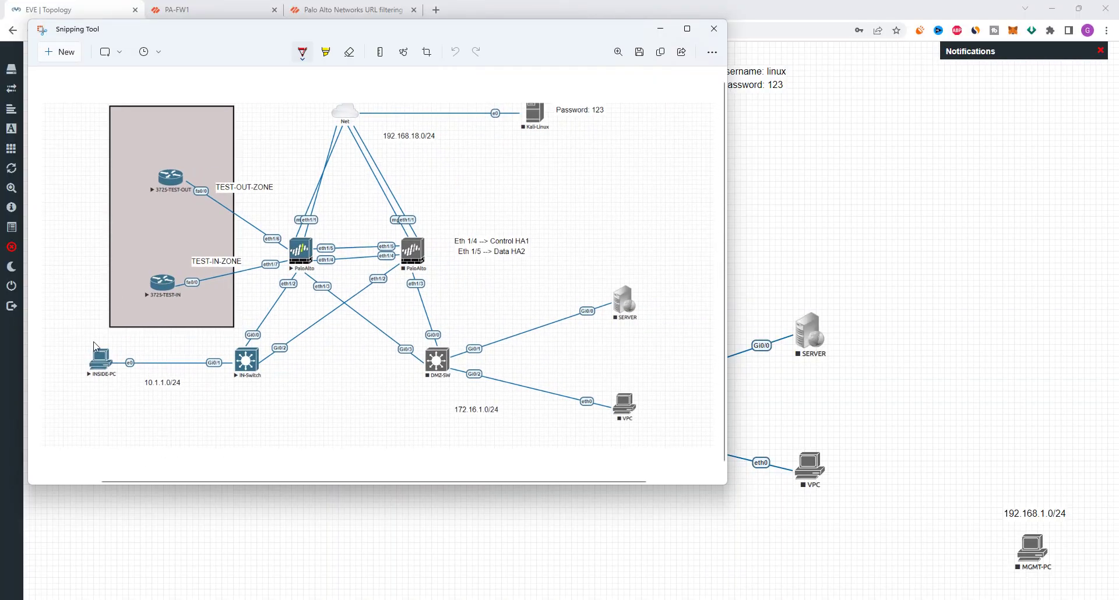
Step: Circle INSIDE-PC on the snip, trace its path through IN-Switch and the running PaloAlto to Net, and cross out the stopped PaloAlto
mouse_move(90, 333)
left_mouse_down()
mouse_move(81, 389)
mouse_move(120, 356)
mouse_move(84, 335)
left_mouse_up()
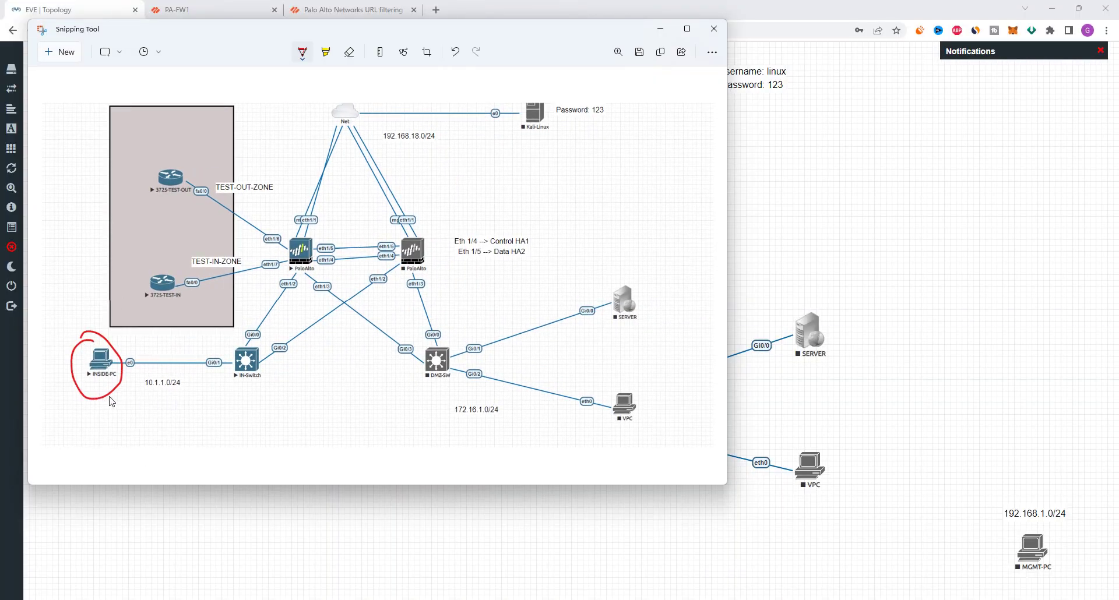
mouse_move(109, 395)
left_mouse_down()
mouse_move(233, 387)
mouse_move(305, 267)
mouse_move(308, 155)
mouse_move(340, 118)
left_mouse_up()
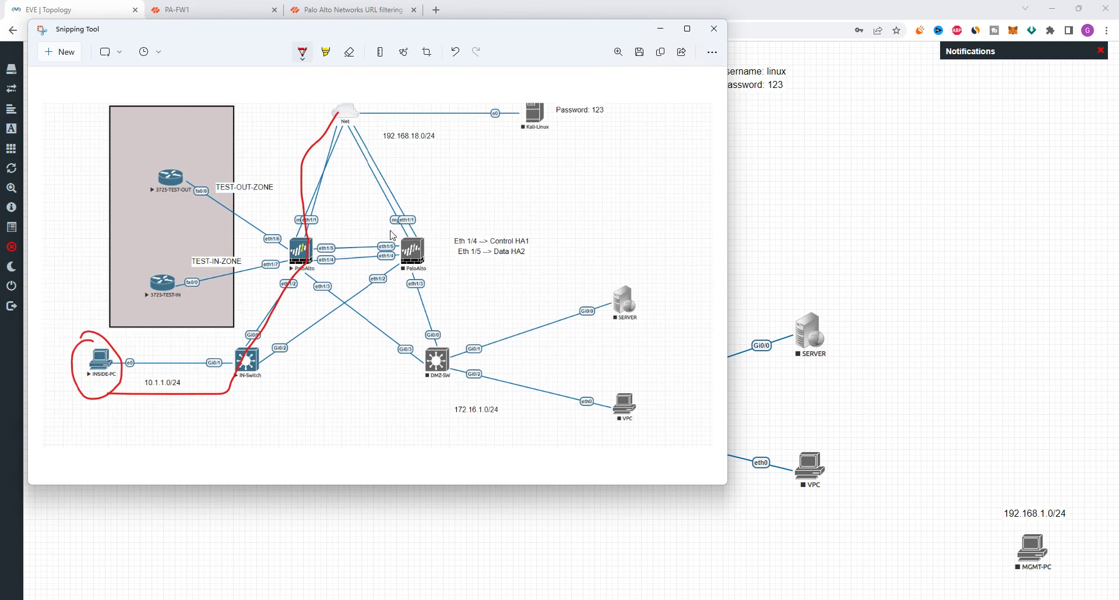
left_click_drag(389, 229, 447, 268)
left_click_drag(436, 216, 413, 283)
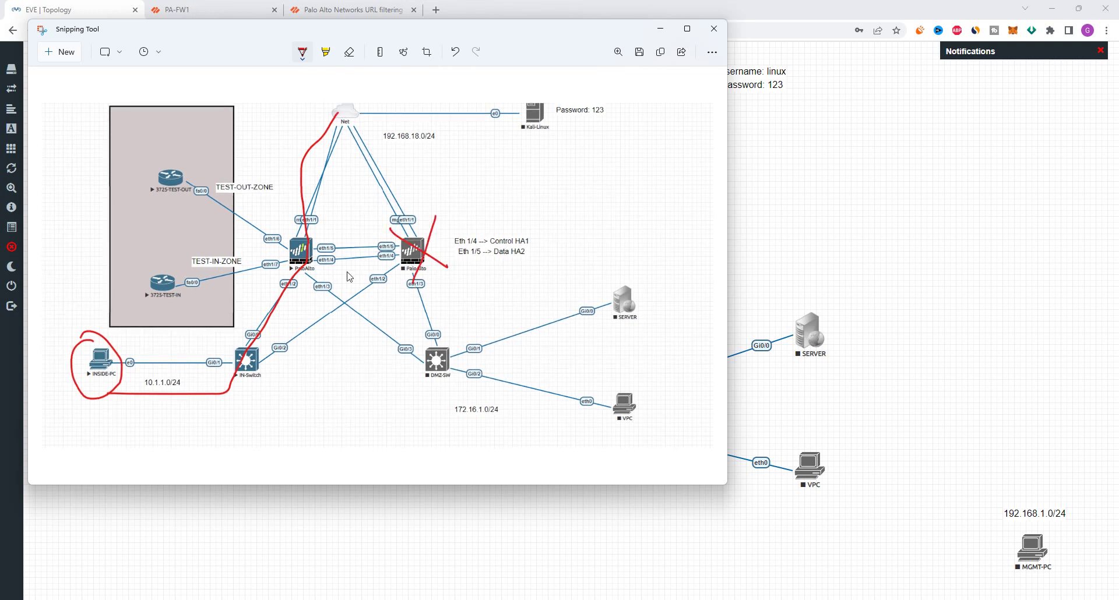
Step: Circle the running PaloAlto, write "IN" below IN-Switch, circle the link towards Net, and minimize the snip
mouse_move(310, 214)
left_mouse_down()
mouse_move(243, 235)
mouse_move(338, 294)
mouse_move(315, 224)
left_mouse_up()
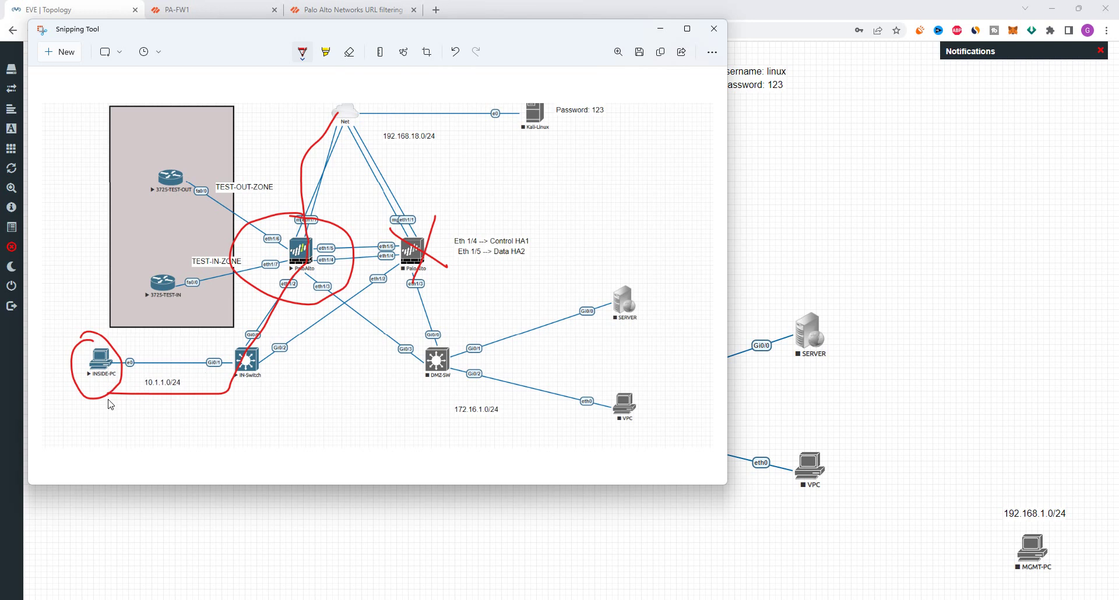
mouse_move(220, 411)
left_mouse_down()
mouse_move(201, 415)
mouse_move(213, 442)
mouse_move(248, 428)
mouse_move(251, 406)
left_mouse_up()
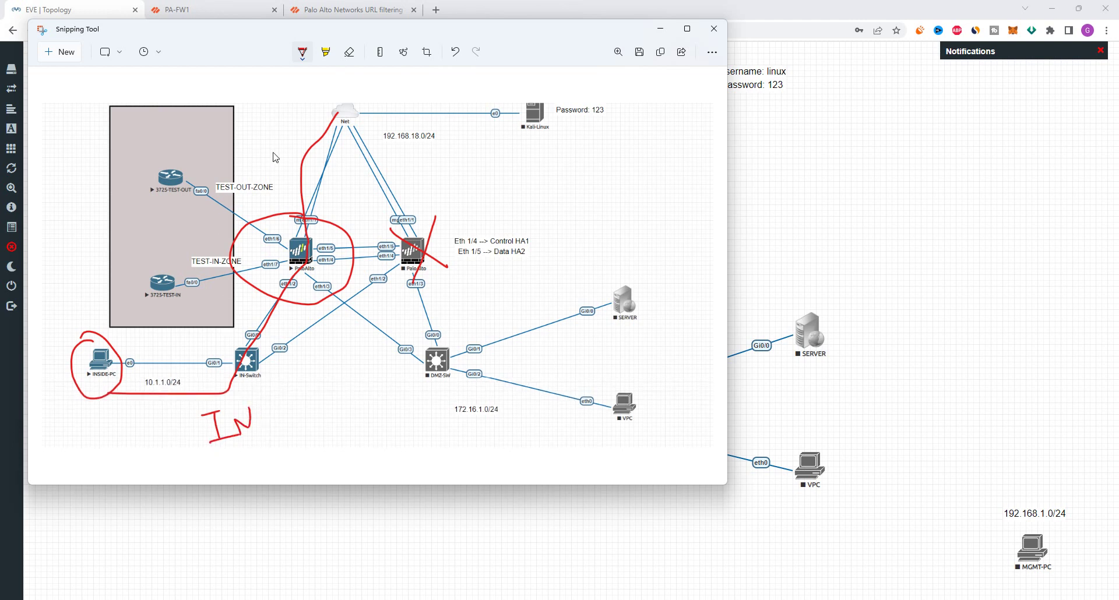
mouse_move(281, 170)
left_mouse_down()
mouse_move(317, 155)
mouse_move(285, 172)
left_mouse_up()
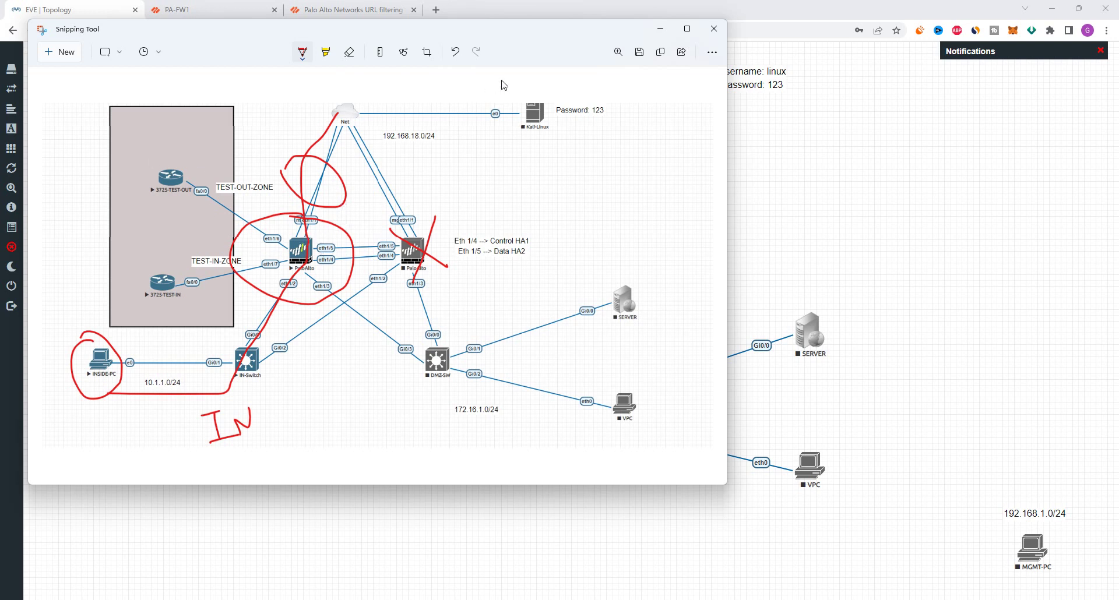
left_click(661, 30)
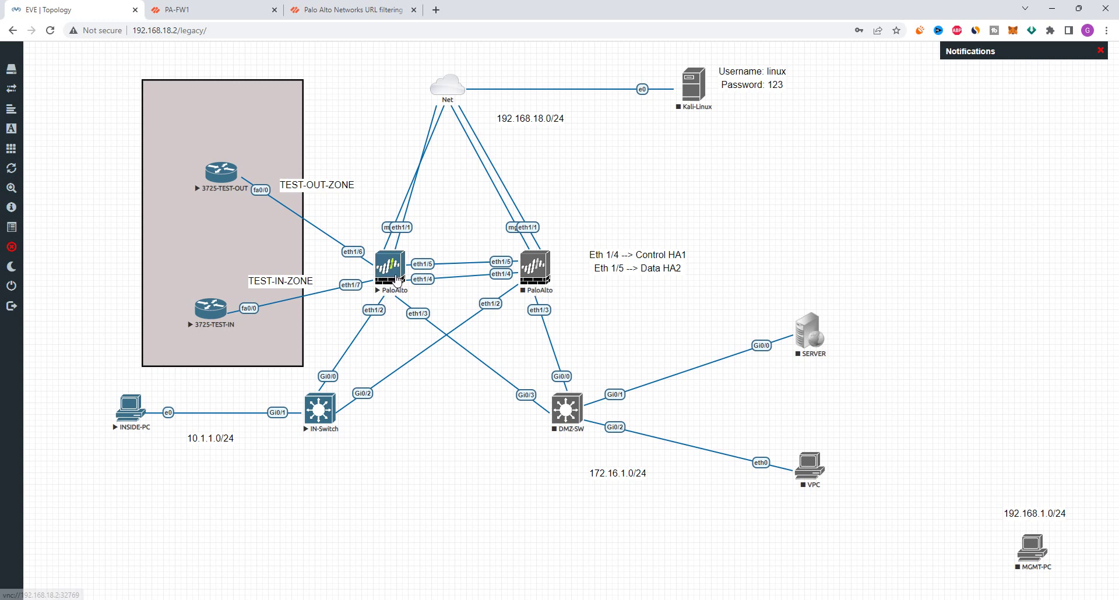
Step: Return to the firewall's security policies and enable the Inside to Outside rule
left_click(249, 7)
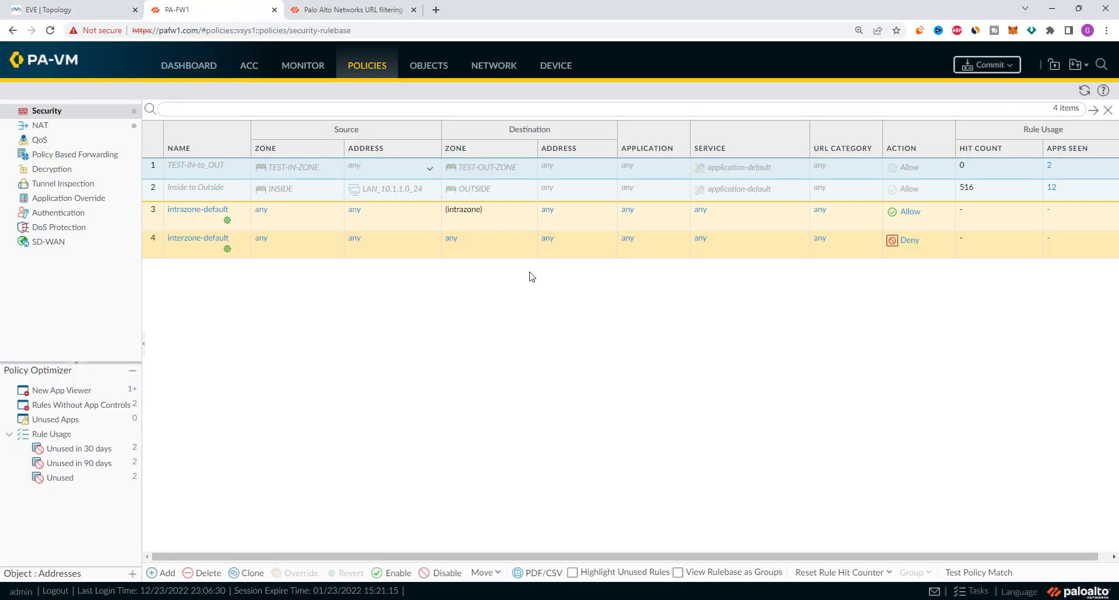
left_click(155, 191)
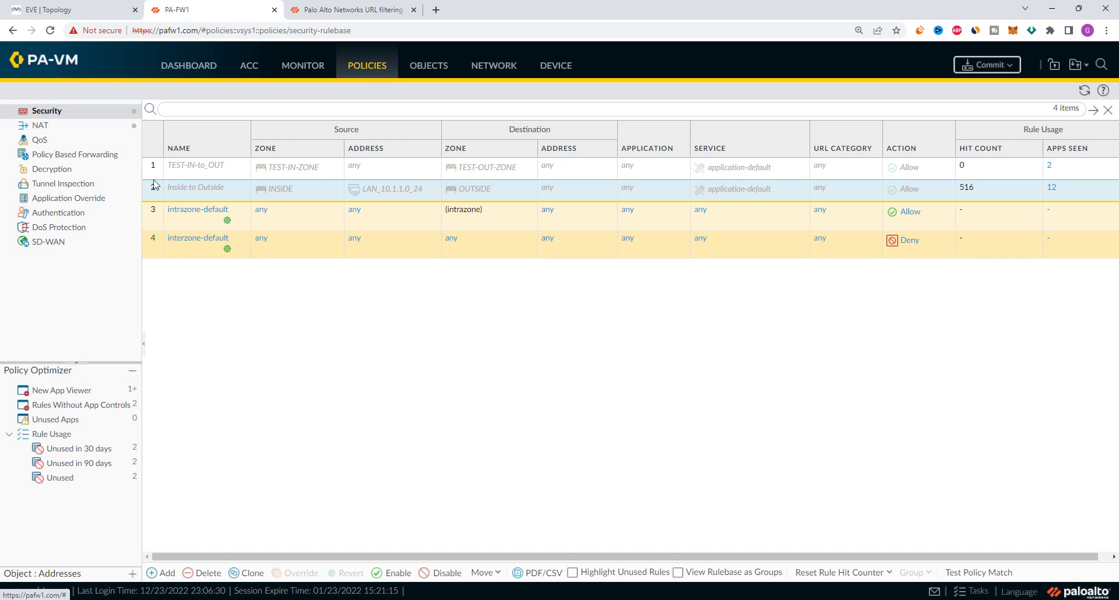
key("Up")
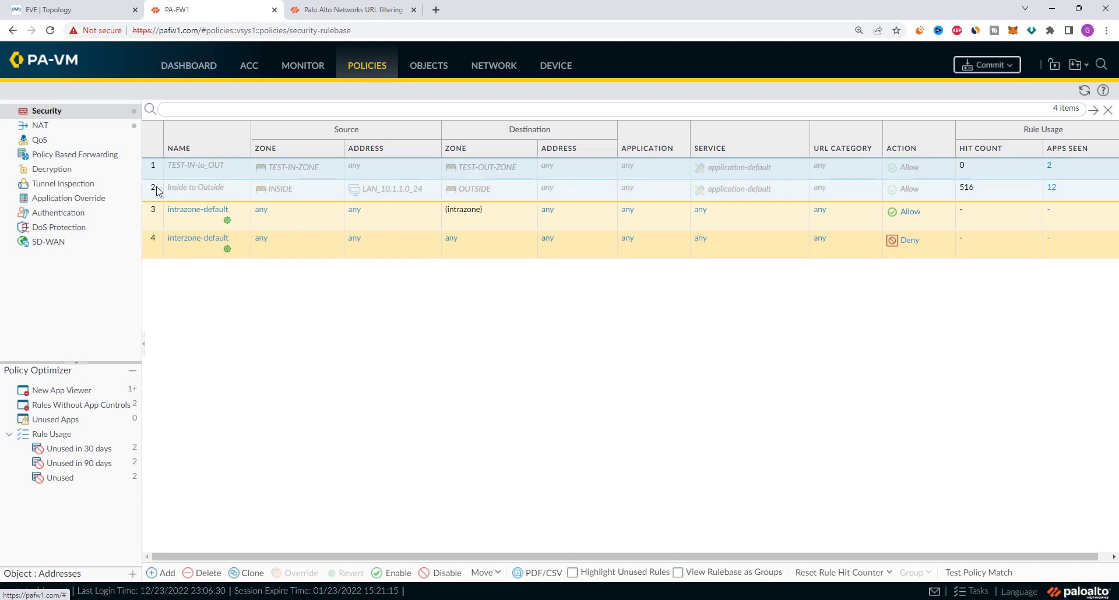
left_click(159, 195)
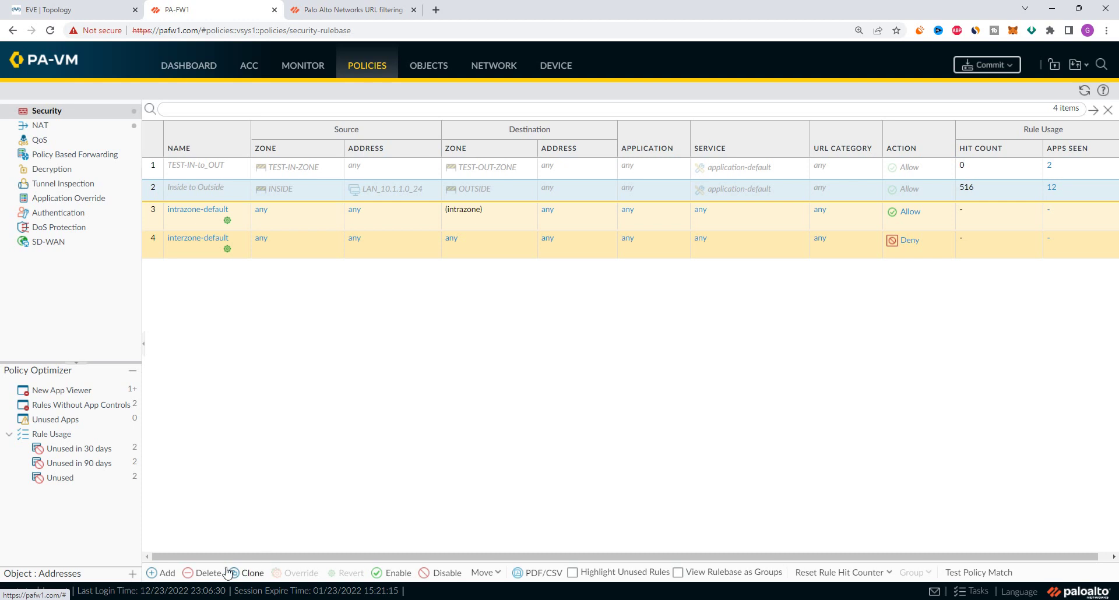
left_click(393, 575)
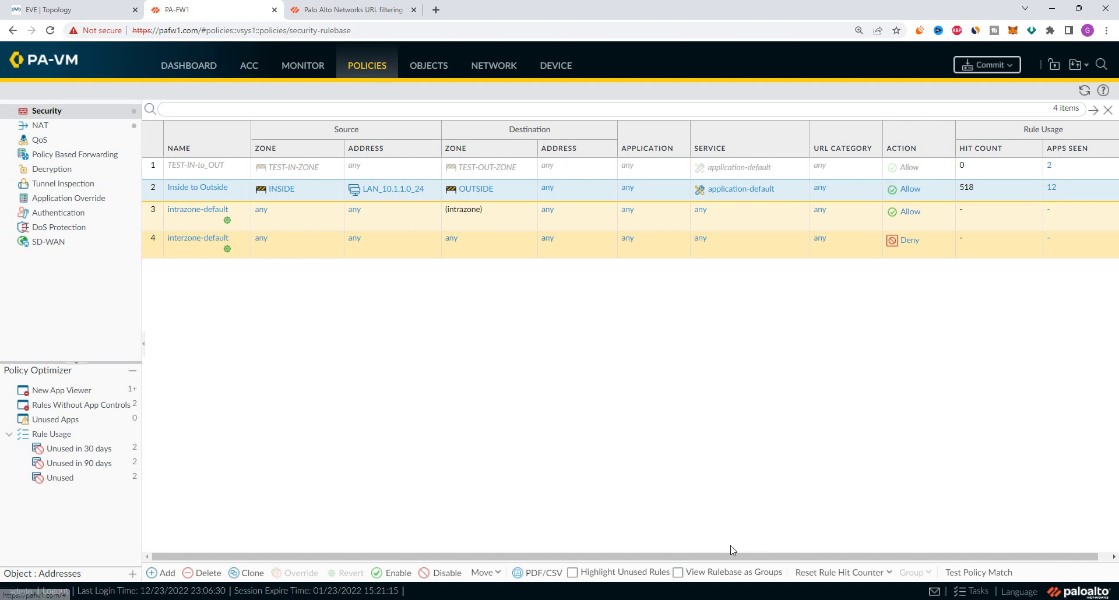
Step: Reset the rule hit counter for all security rules
left_click(883, 573)
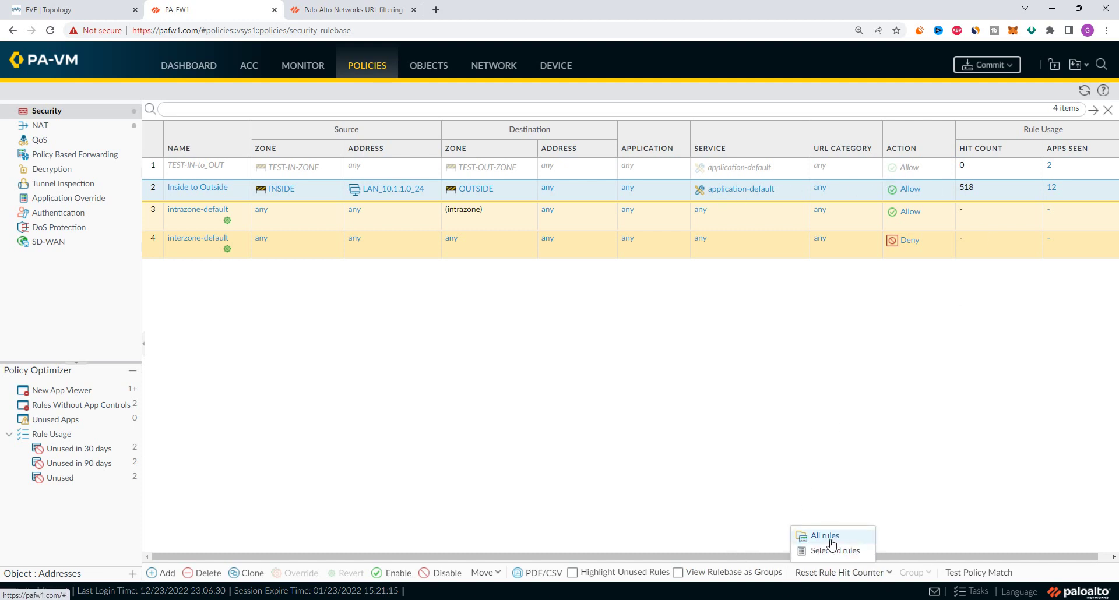
left_click(824, 536)
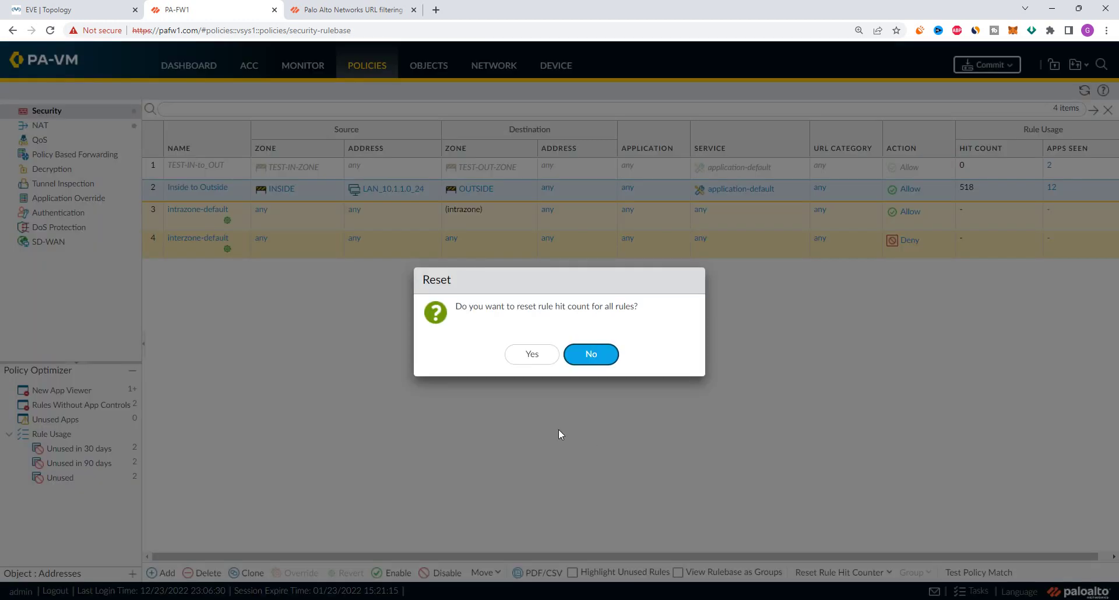
left_click(530, 354)
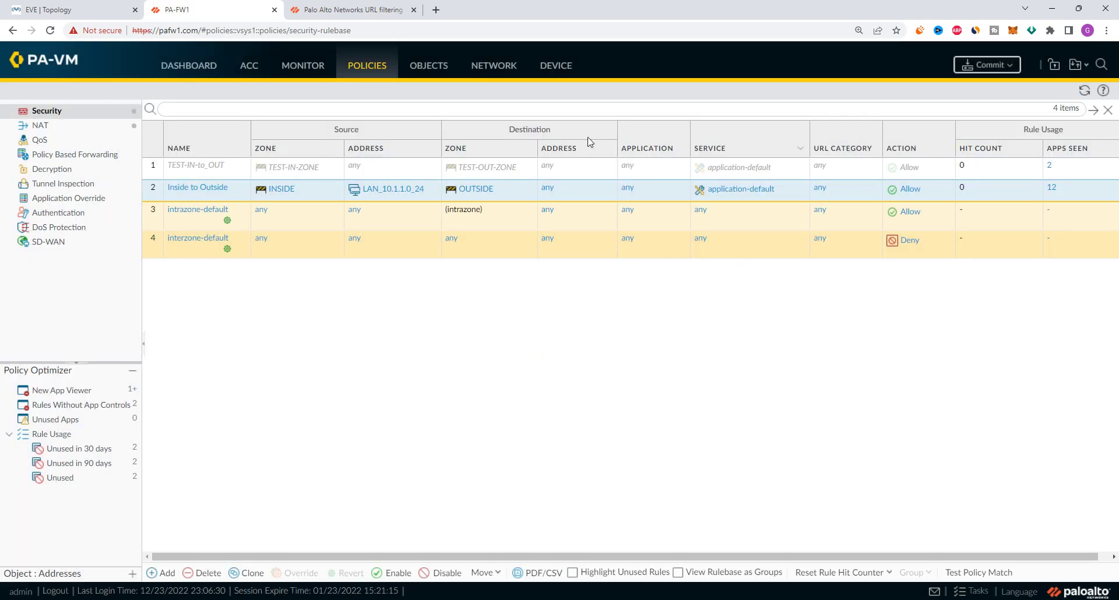
left_click(156, 178)
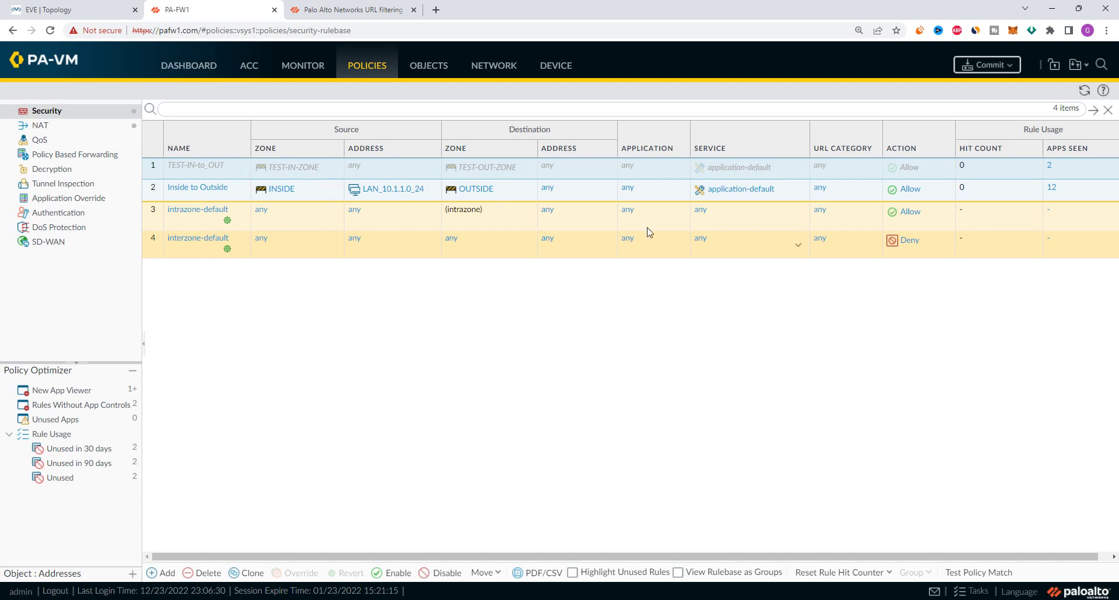
Step: Set the Inside to Outside rule's profile type to Profiles and assign TEST-BLOCK-URL as its URL Filtering profile
left_click(161, 197)
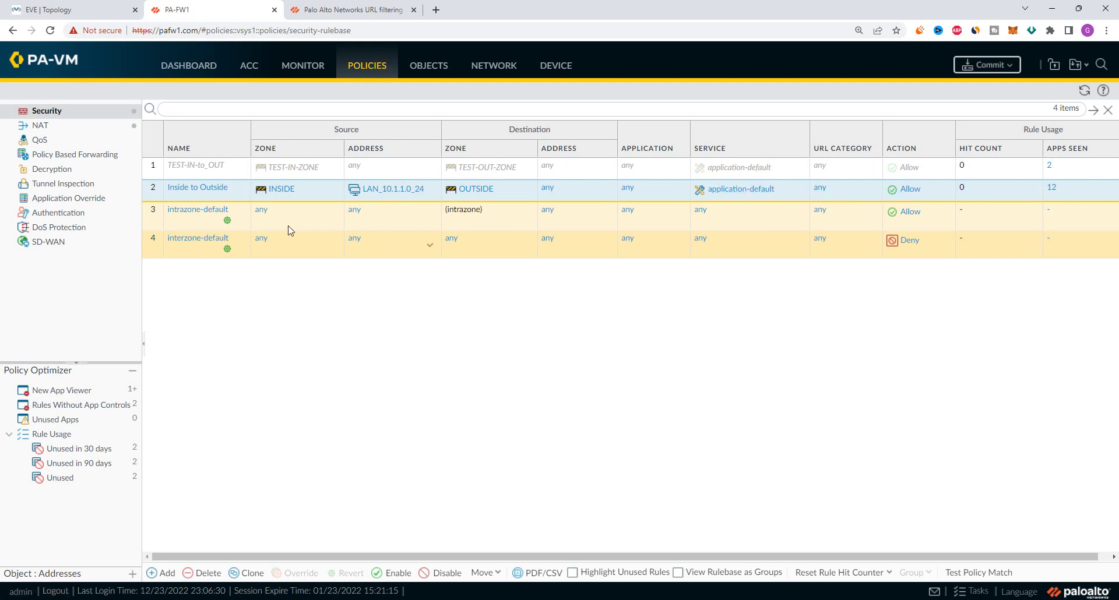
left_click(198, 187)
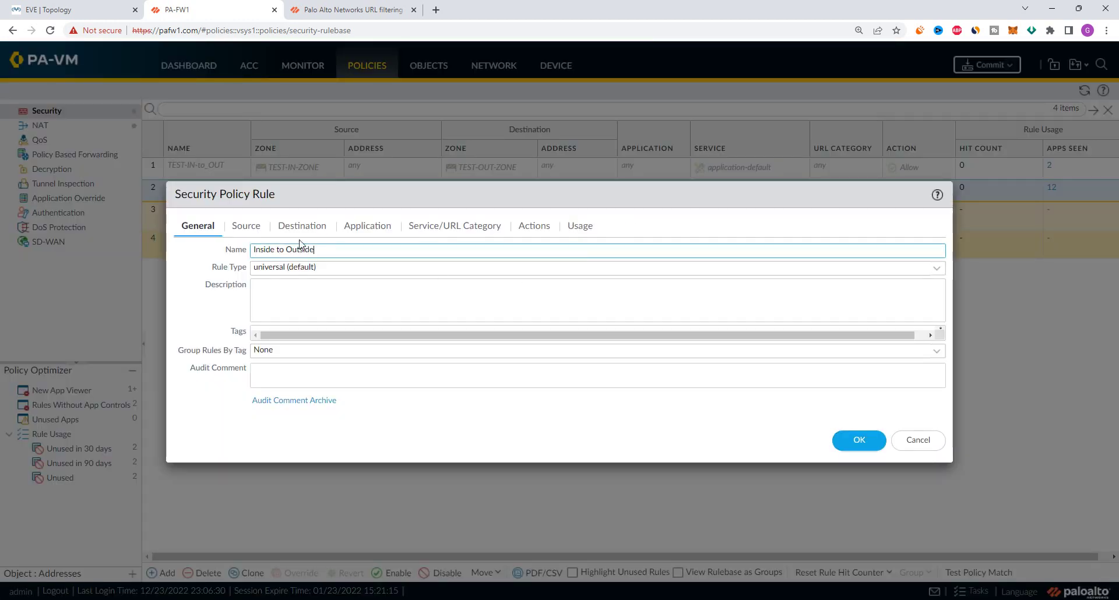
left_click(455, 229)
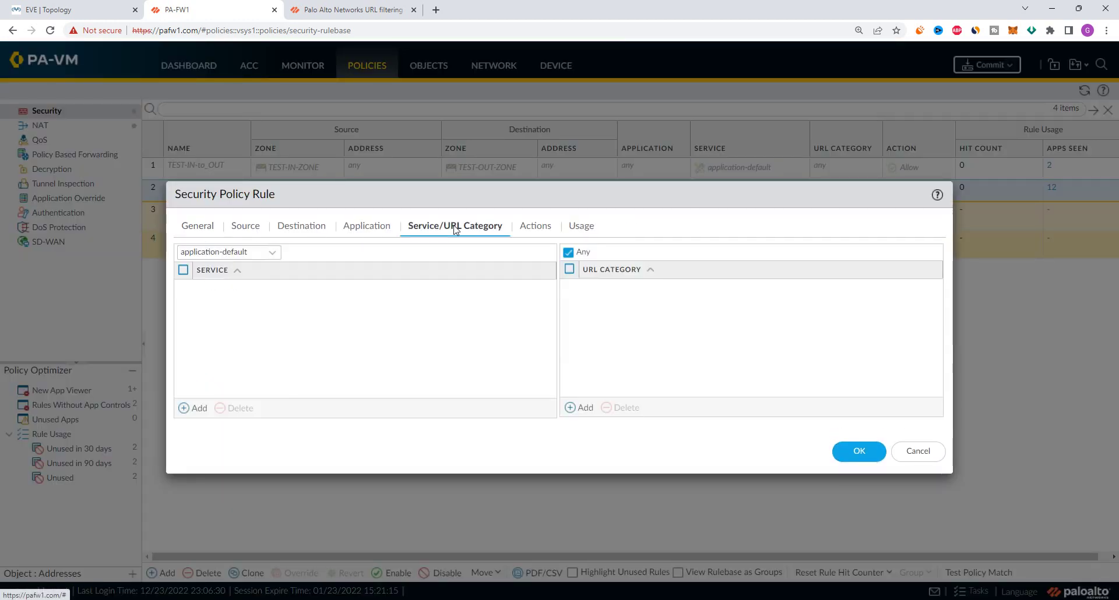
left_click(520, 227)
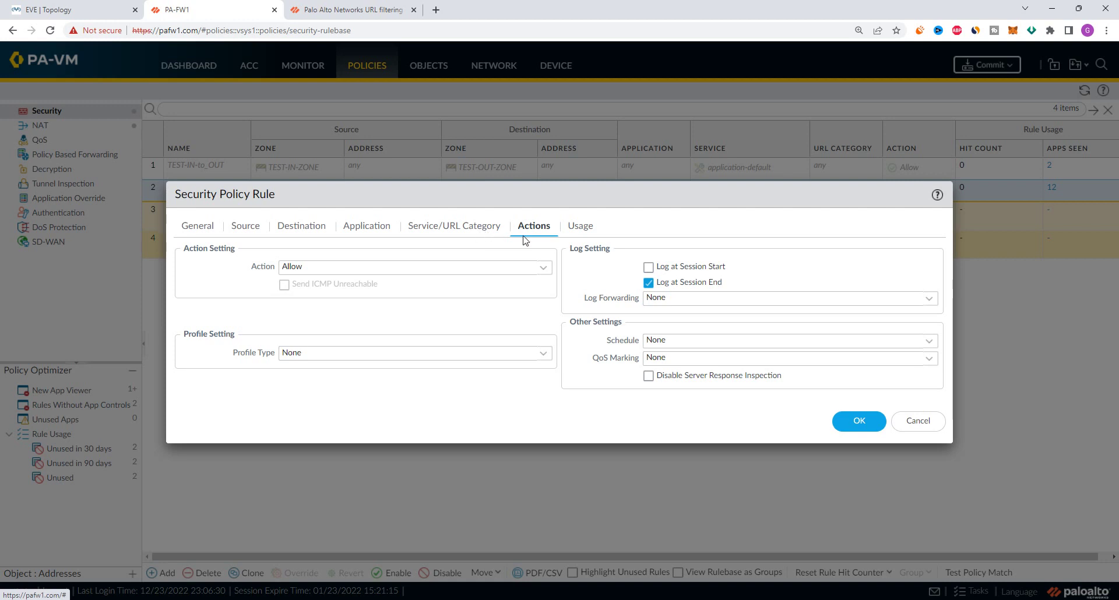
left_click(545, 355)
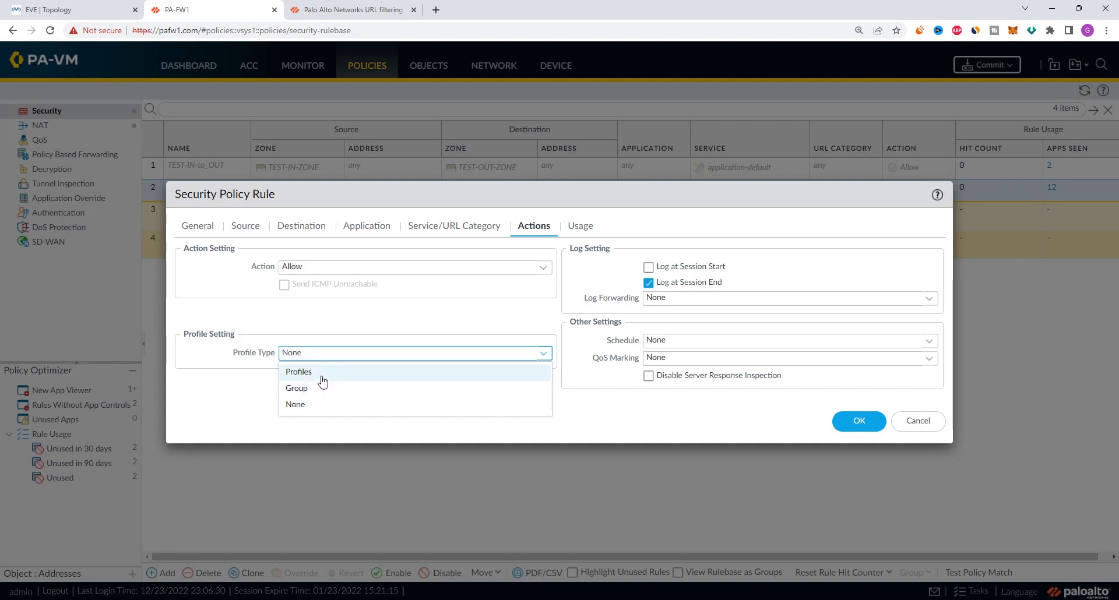
left_click(321, 375)
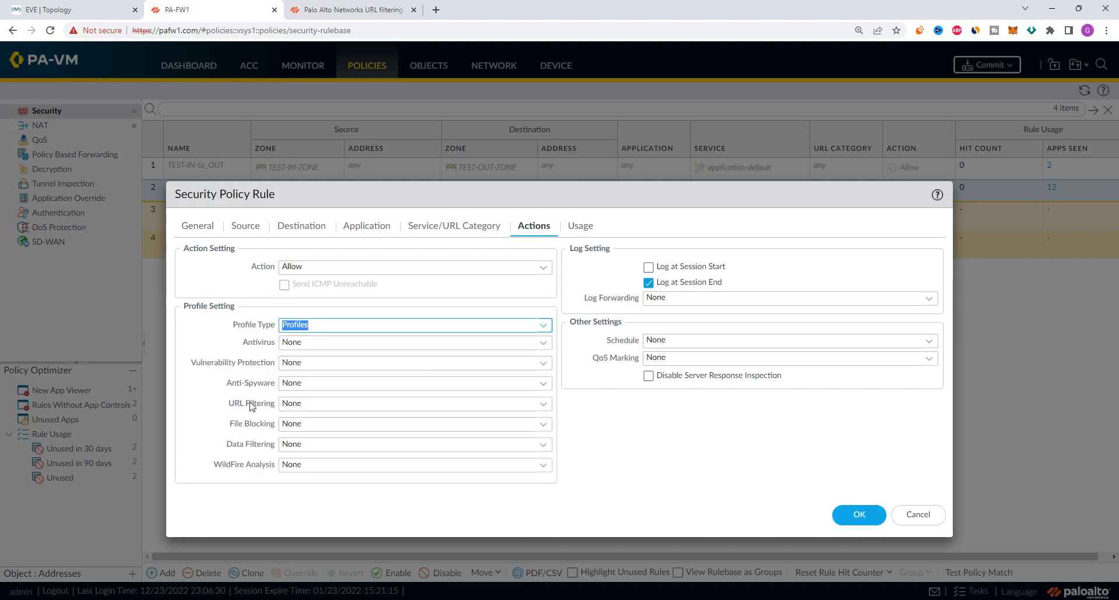
left_click(542, 404)
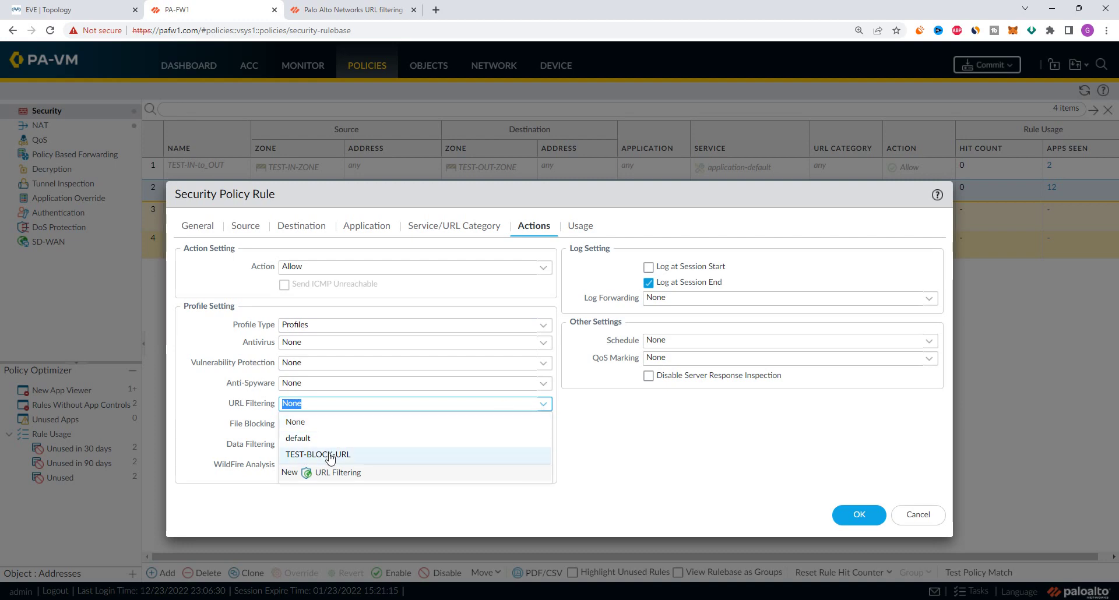
left_click(330, 458)
left_click(856, 519)
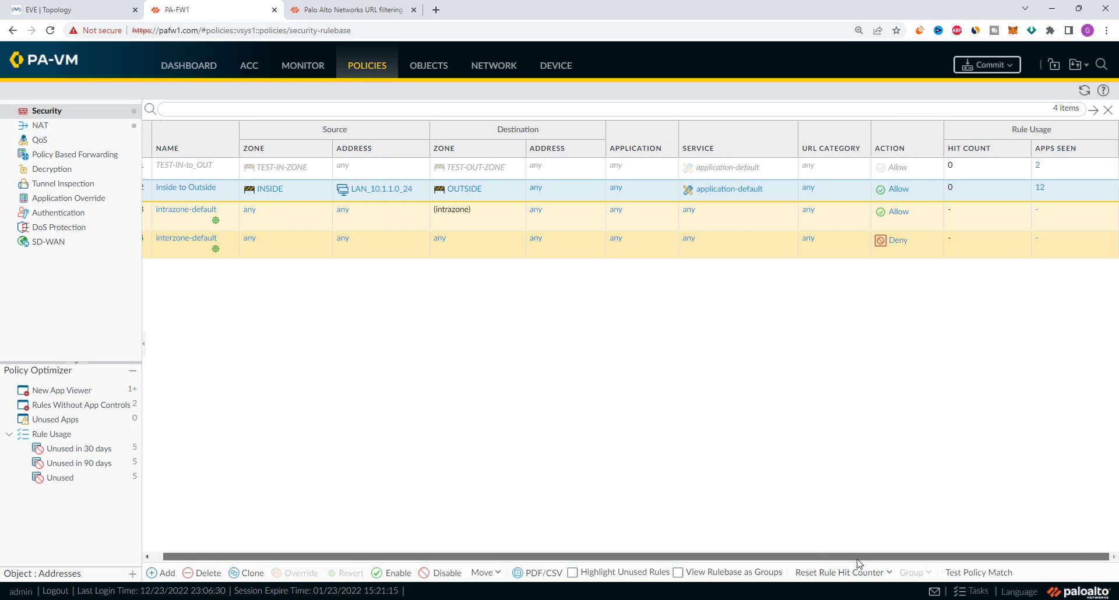
Step: Show the Profile column in the security rule table
left_click(153, 154)
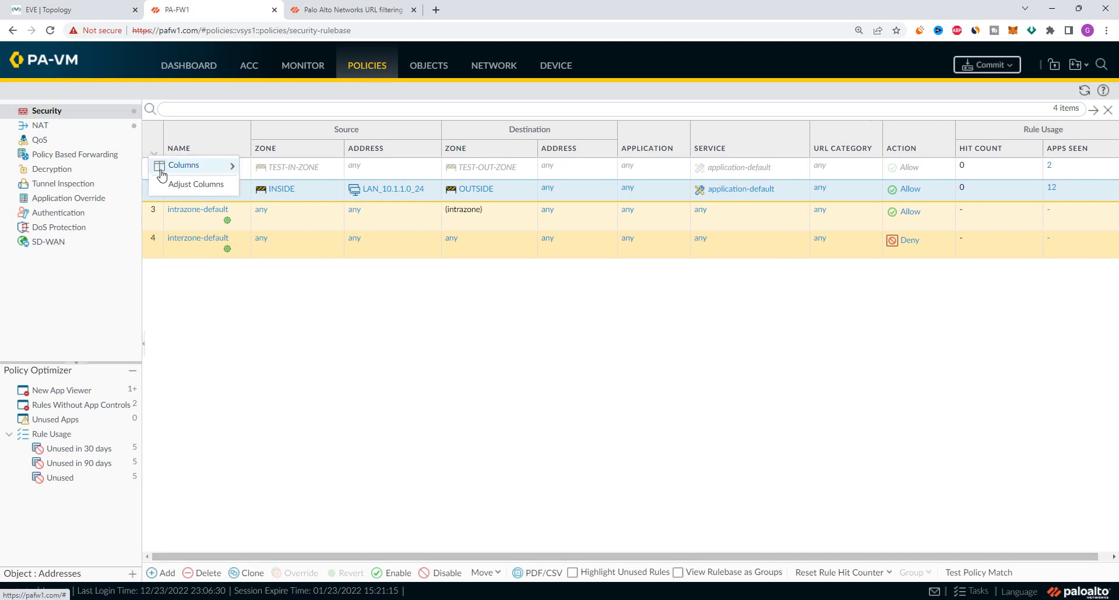
mouse_move(192, 165)
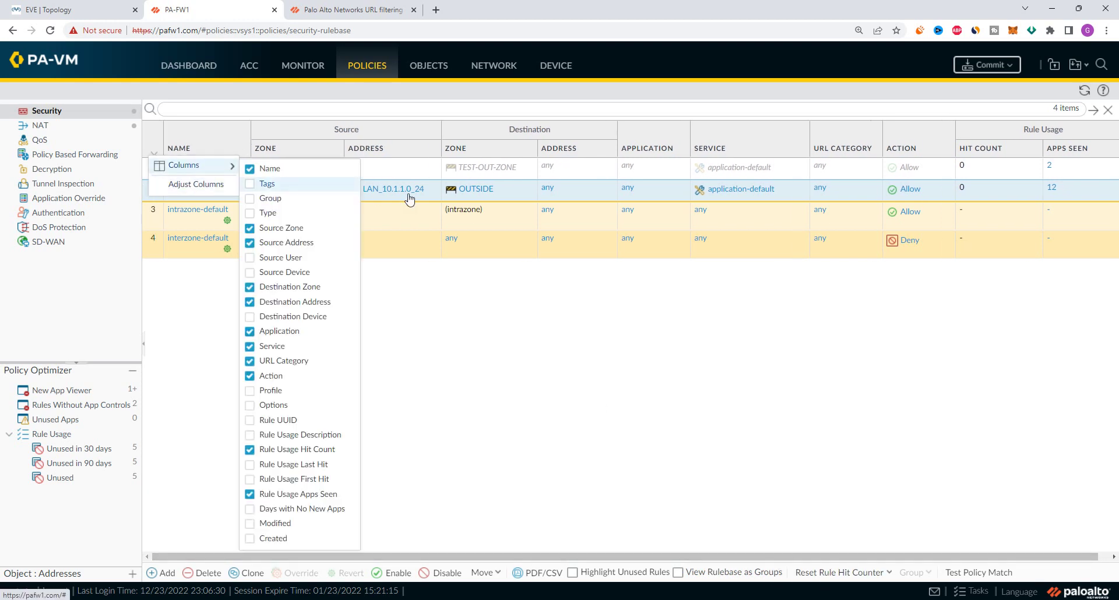
left_click(154, 153)
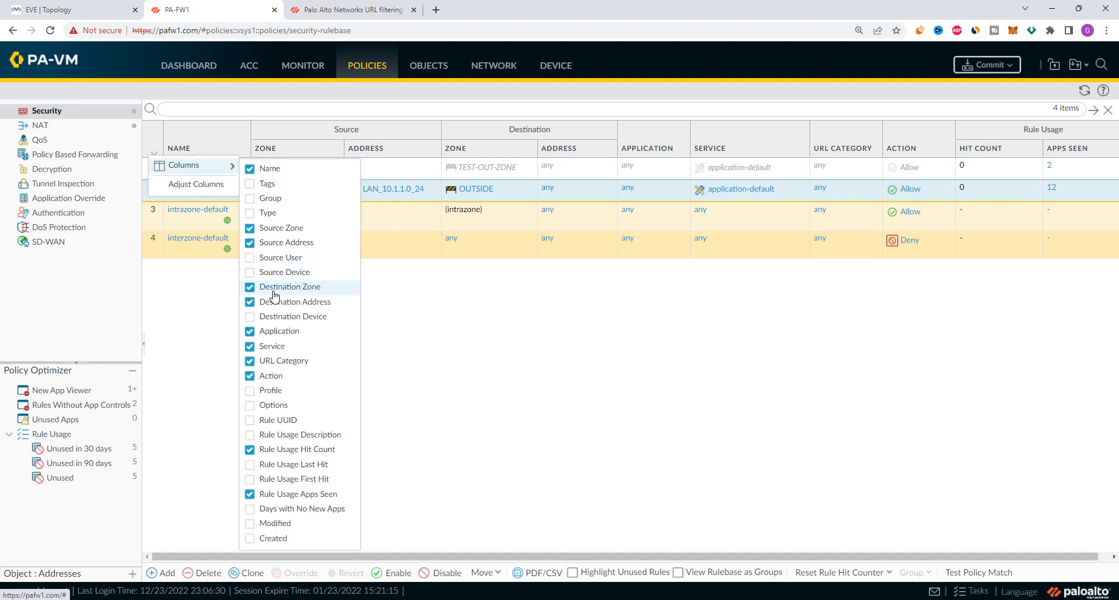
left_click(250, 392)
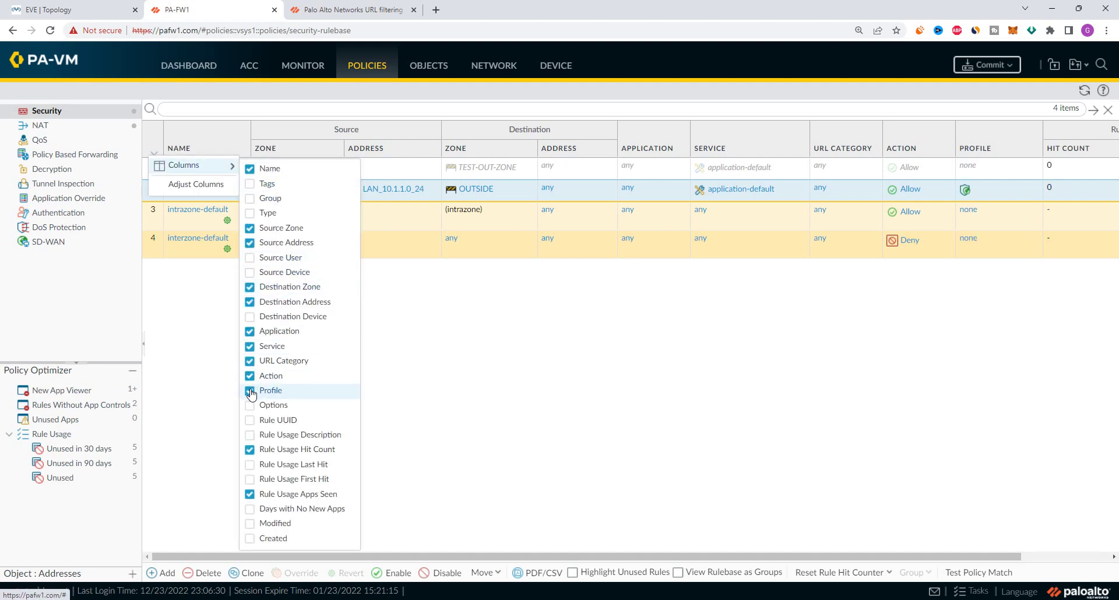
left_click(856, 301)
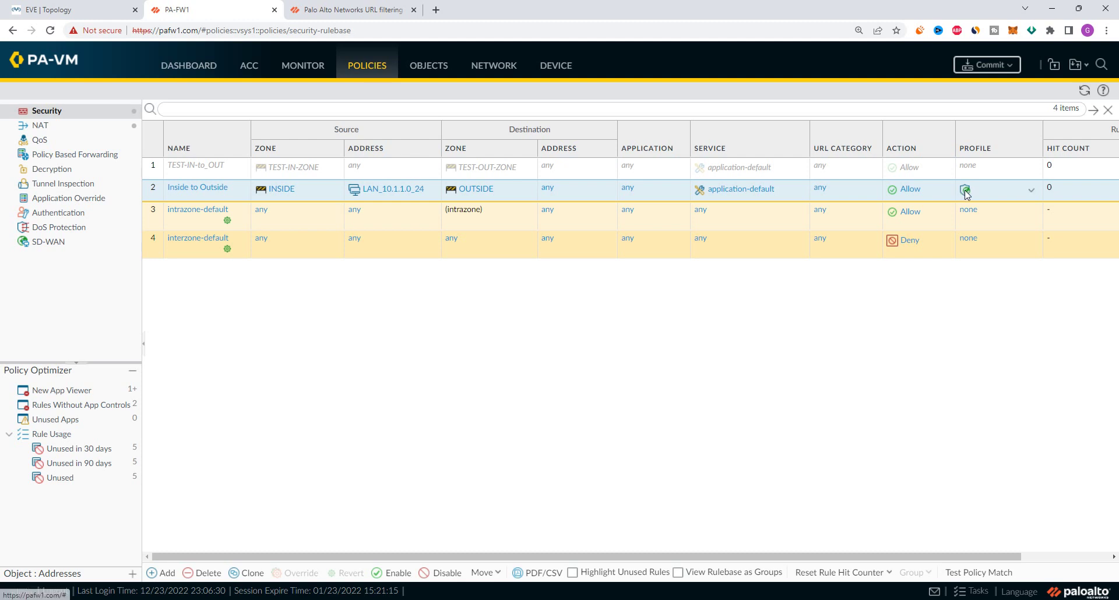
Step: Review the Naukri and LinkedIn job pages open on INSIDE-PC, and return to the firewall's security policies
mouse_move(966, 194)
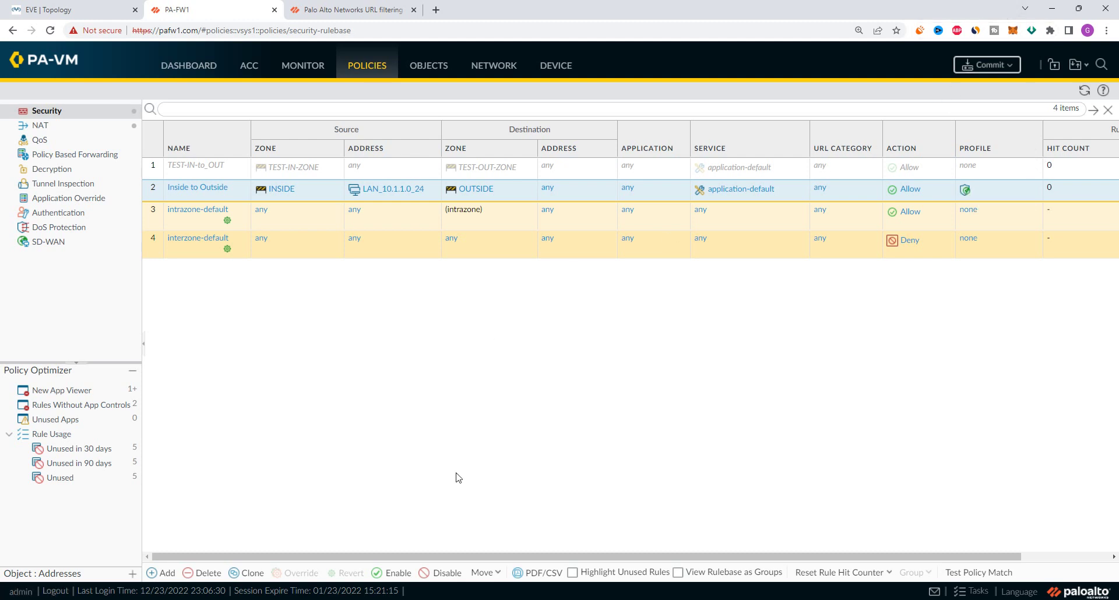
key("alt+Tab")
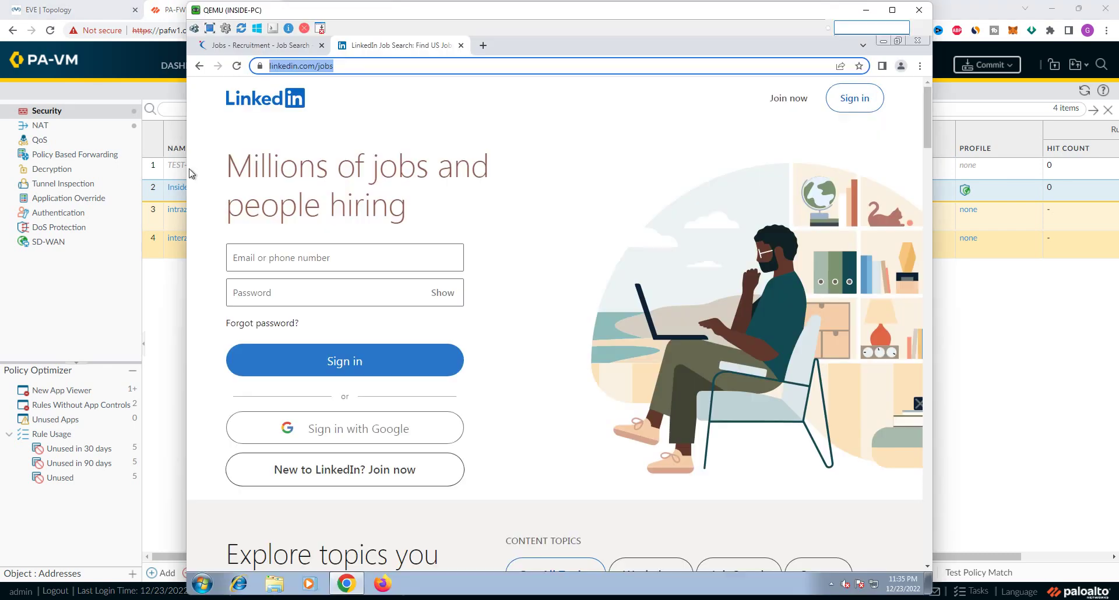
left_click(265, 49)
left_click(371, 47)
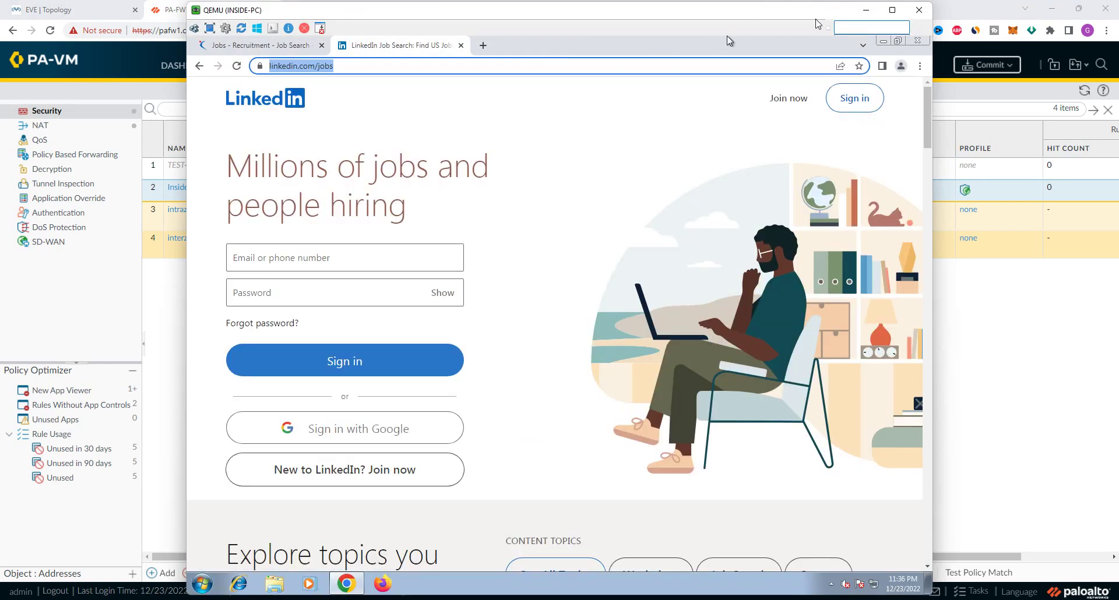
left_click(866, 10)
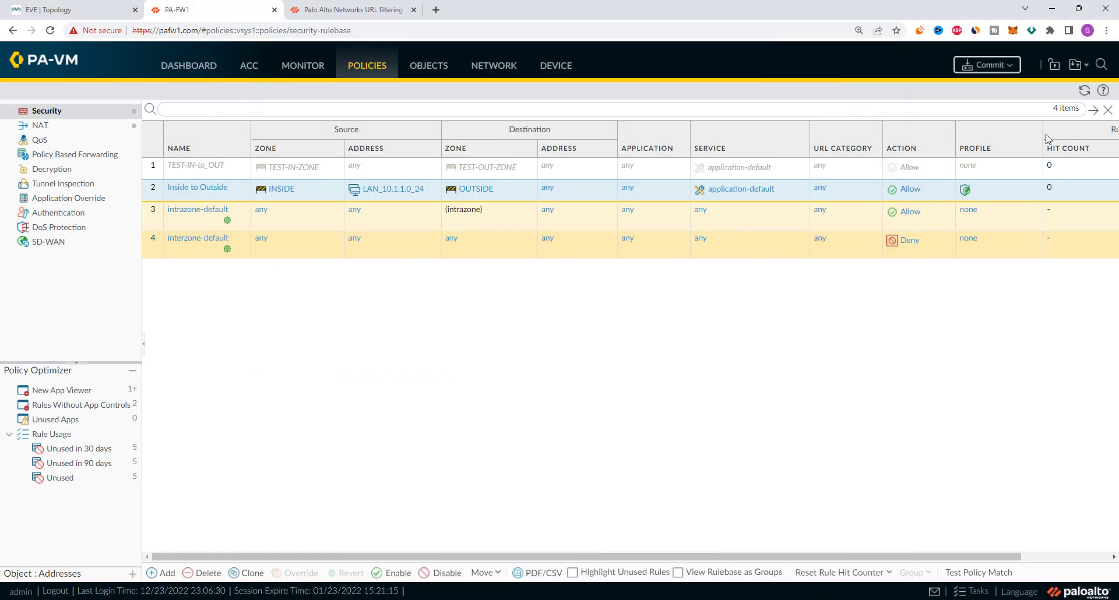
Step: Commit the firewall configuration changes and dismiss the commit status
left_click(986, 65)
left_click(702, 481)
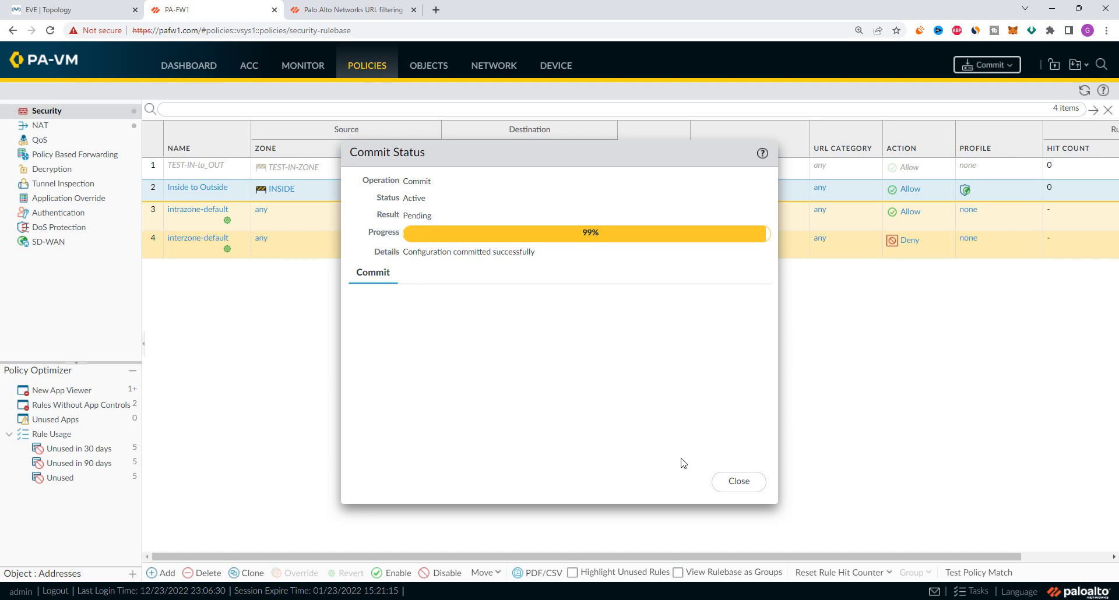
left_click(738, 481)
Step: Switch to INSIDE-PC and load naukri.com in a new Chrome incognito window to test the URL filtering
key("alt+Tab")
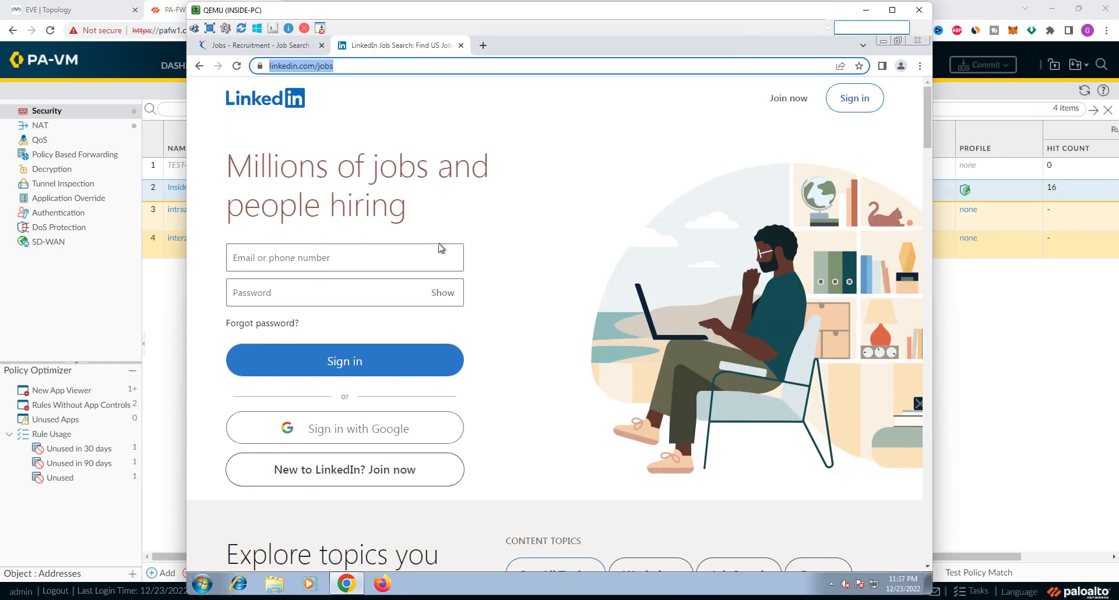
left_click(919, 66)
left_click(841, 111)
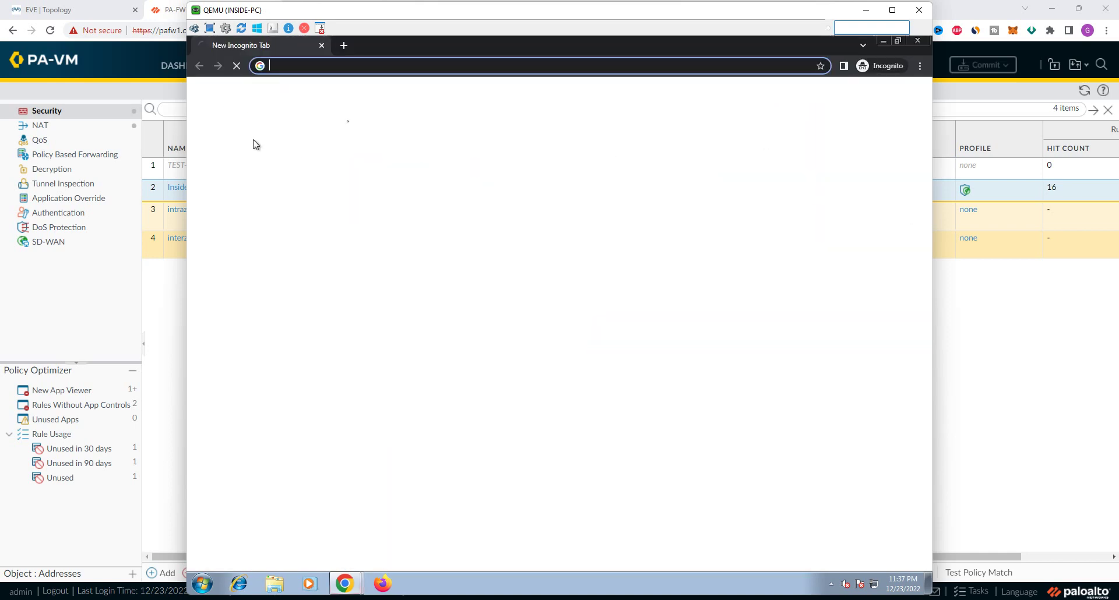
type("naukri.com")
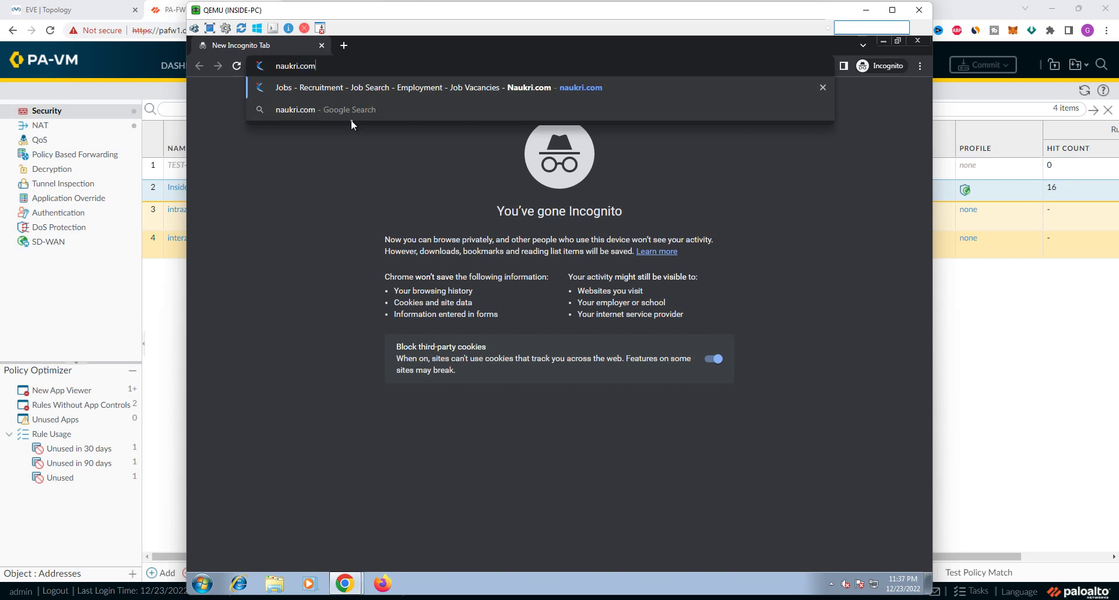
key("Return")
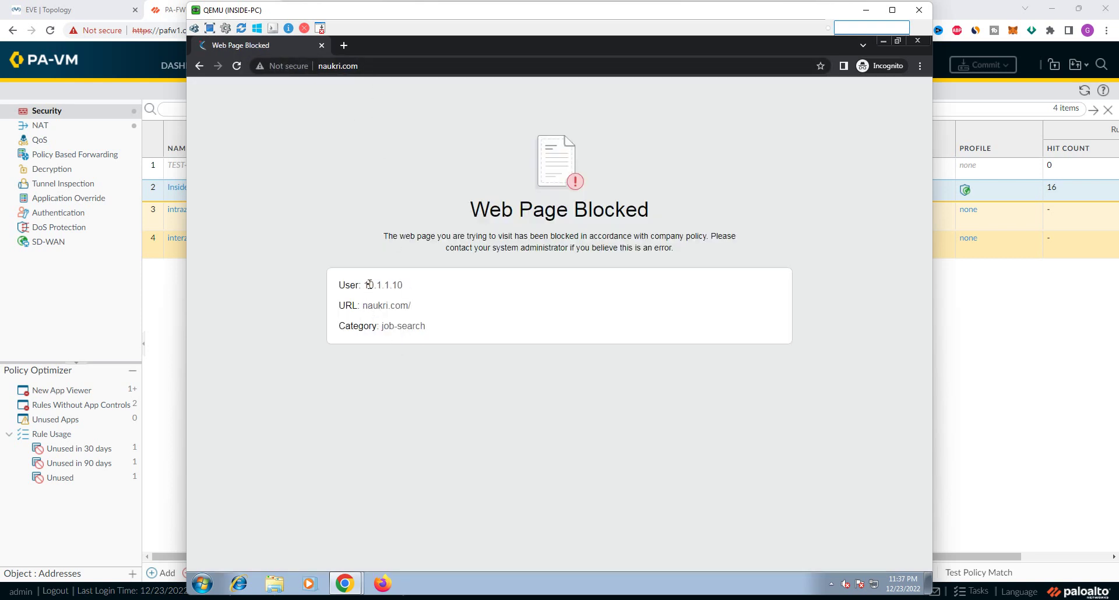
Step: Examine the loaded naukri.com page's user, URL, category and message text, along with the address
left_click_drag(366, 284, 405, 291)
left_click(383, 288)
left_click_drag(365, 284, 434, 327)
left_click_drag(389, 241, 682, 252)
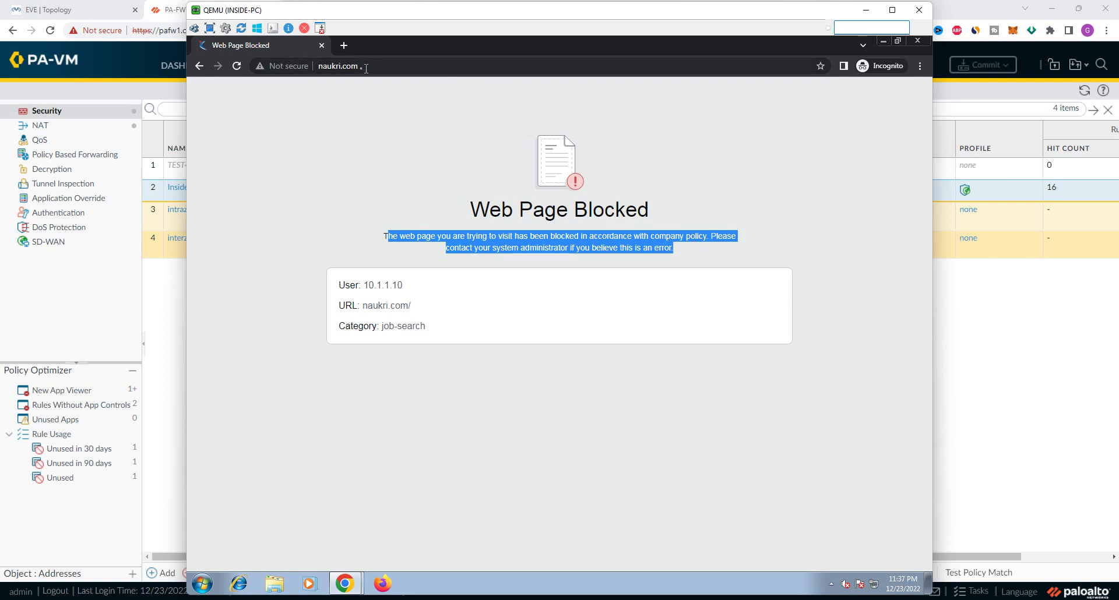
left_click(336, 70)
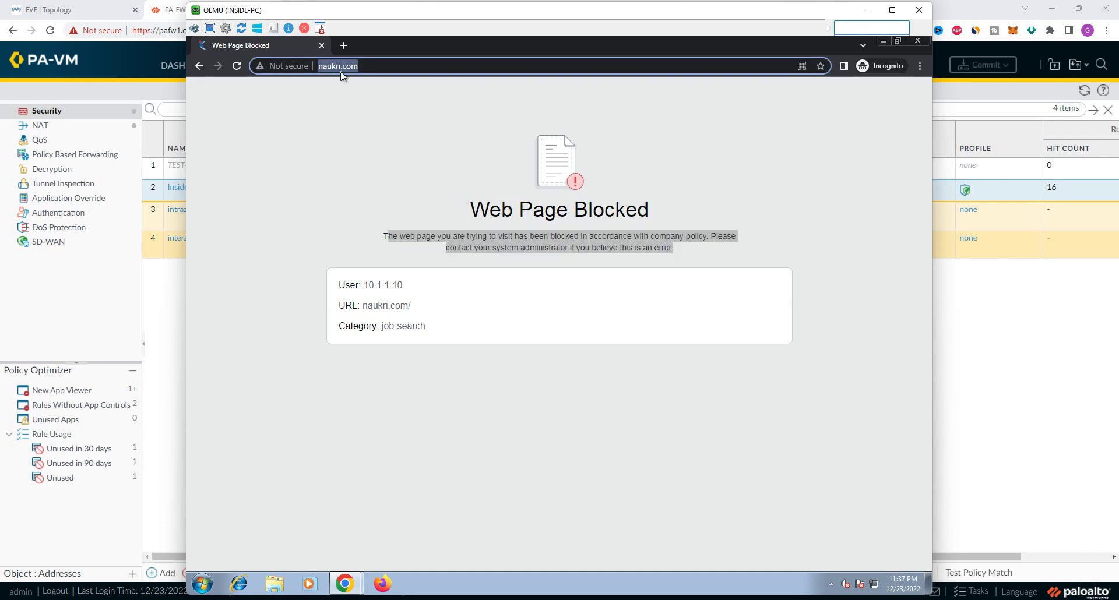
left_click(369, 70)
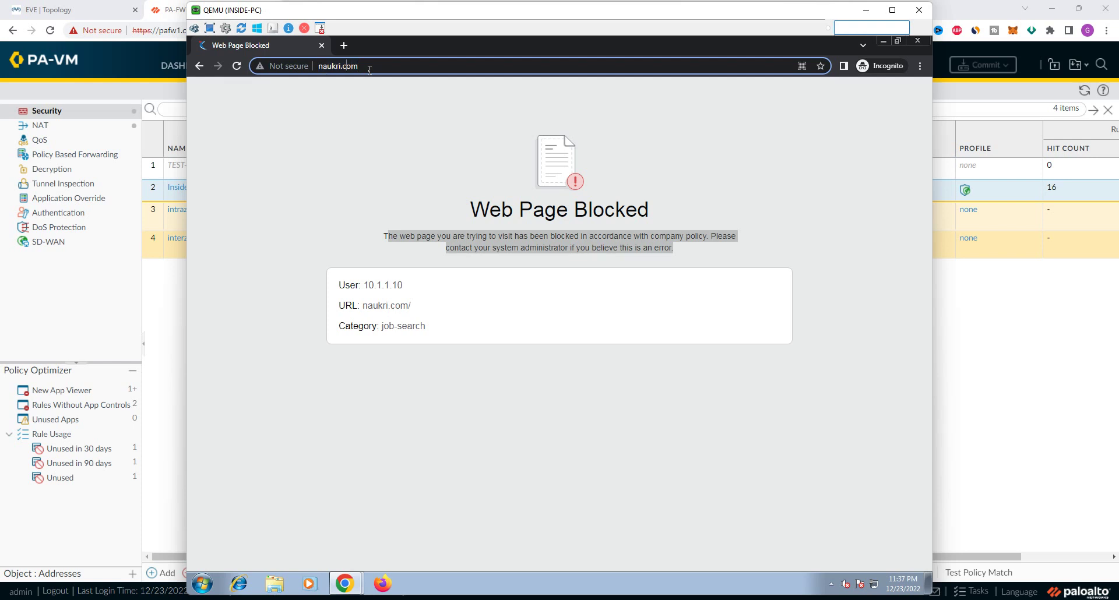